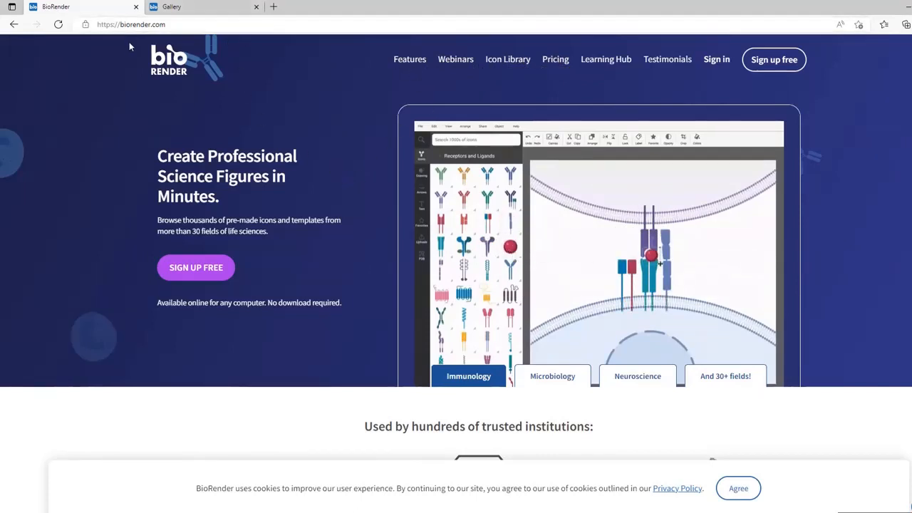
Step: From the Gallery, create a new blank Illustration with an empty 10 x 7 in canvas
{"action": "left_click", "coordinate": [194, 12]}
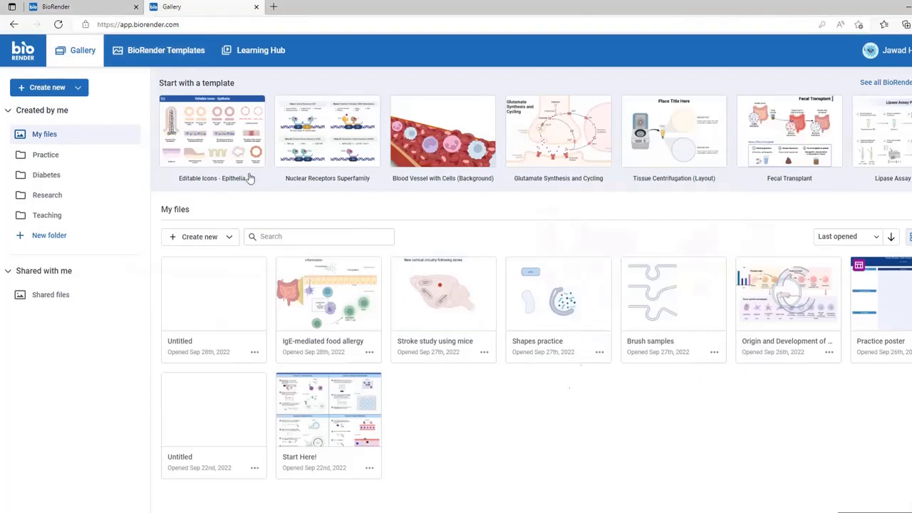
{"action": "left_click", "coordinate": [80, 88]}
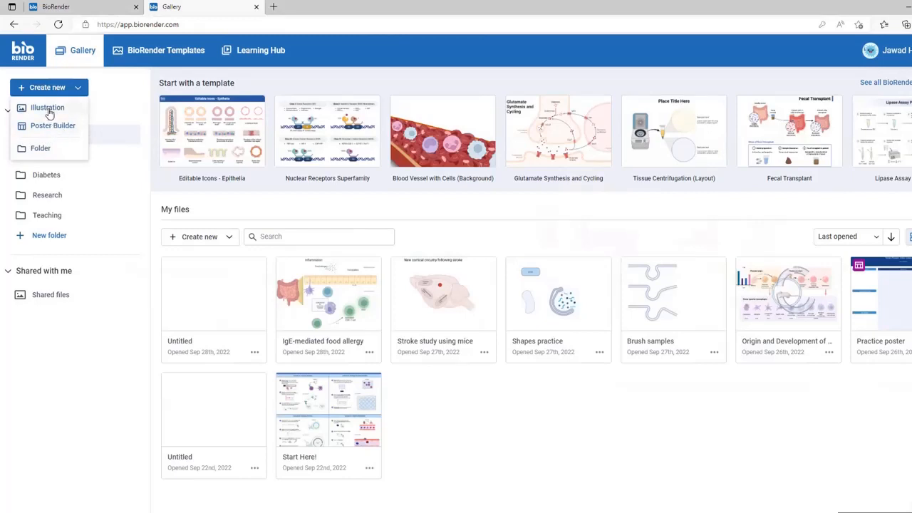
{"action": "left_click", "coordinate": [48, 108]}
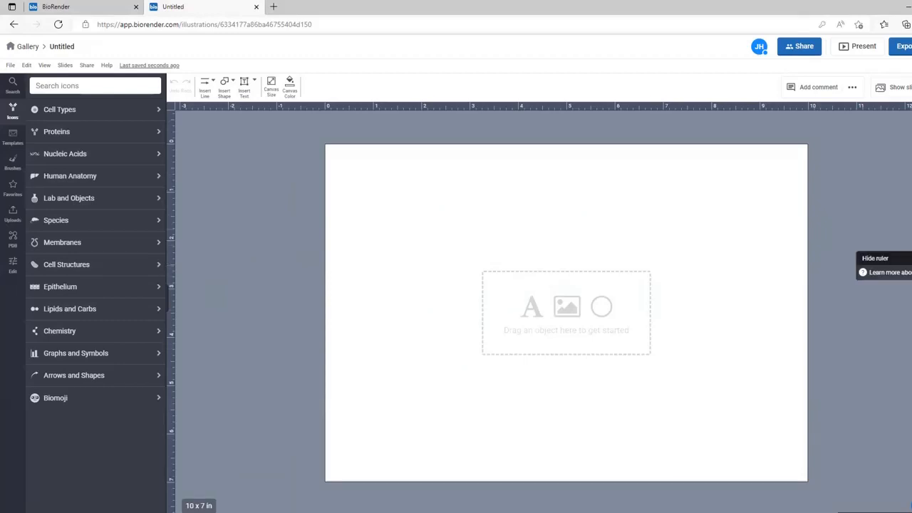
{"action": "left_click", "coordinate": [911, 258]}
{"action": "left_click", "coordinate": [911, 277]}
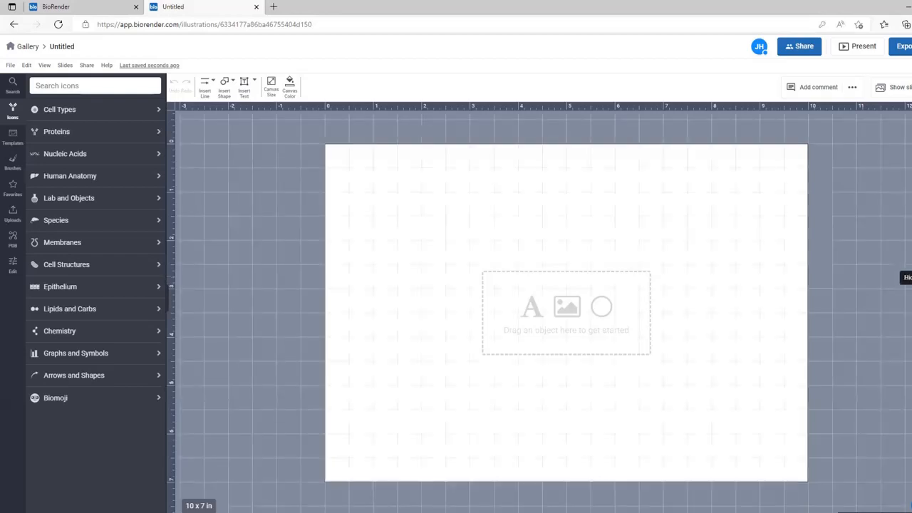
{"action": "left_click", "coordinate": [911, 278]}
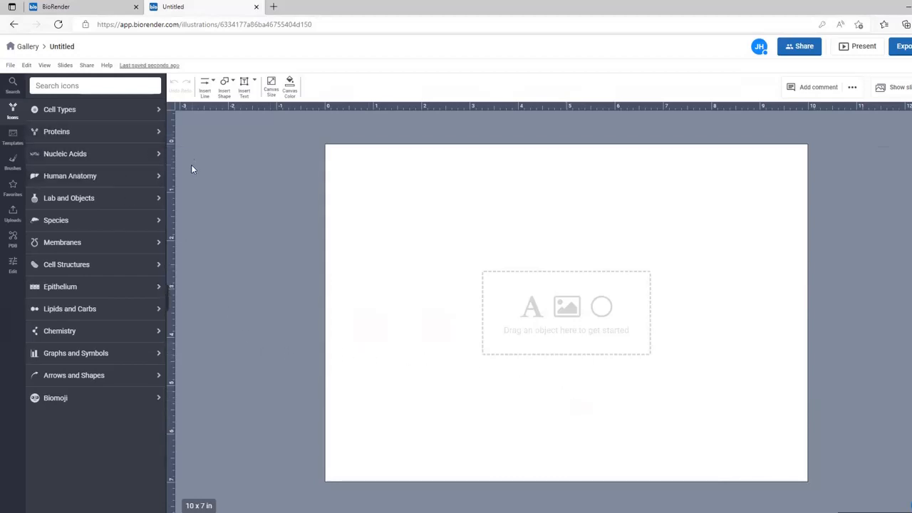
{"action": "left_click", "coordinate": [13, 138]}
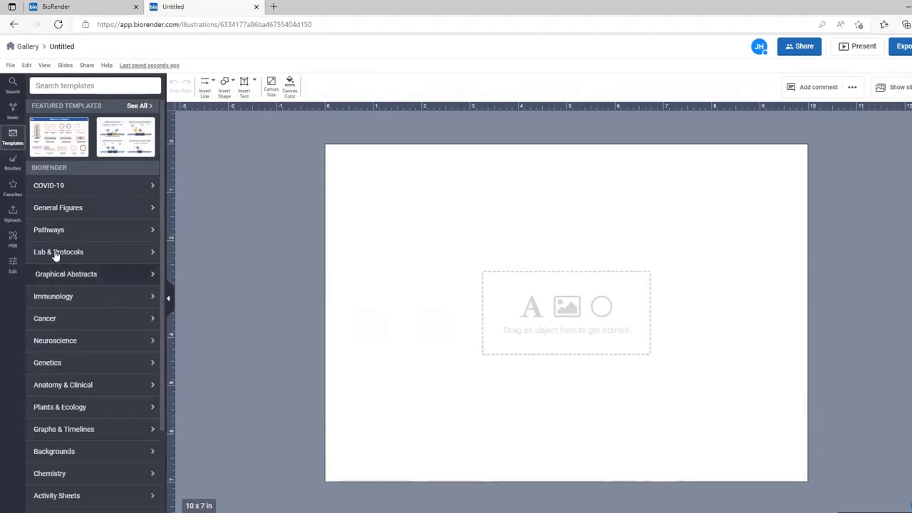
{"action": "left_click", "coordinate": [12, 162]}
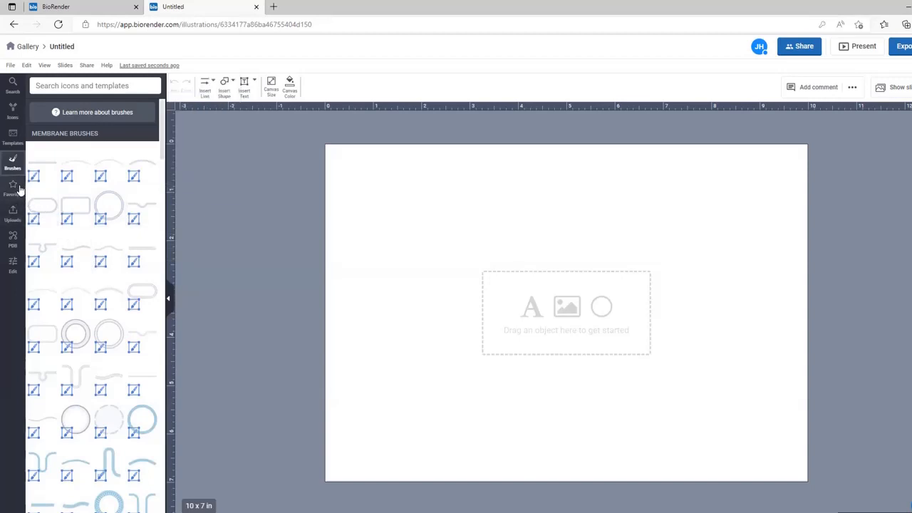
{"action": "left_click", "coordinate": [13, 241]}
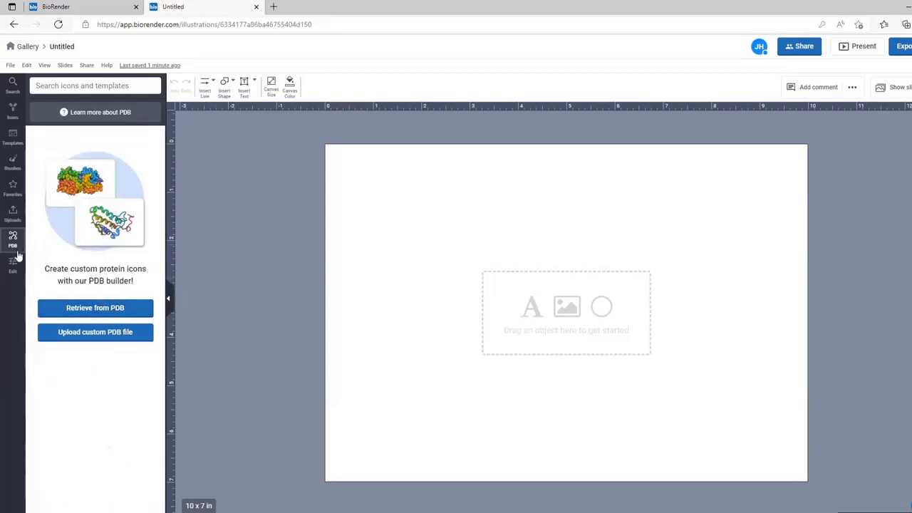
{"action": "left_click", "coordinate": [12, 111]}
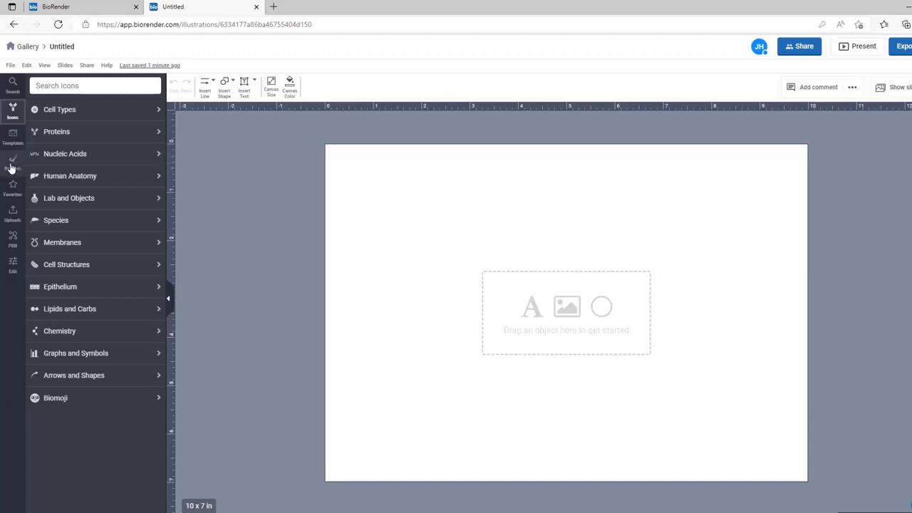
Step: Browse the brush library's Cell Brushes to find the straight enterocyte brush
{"action": "left_click", "coordinate": [11, 166]}
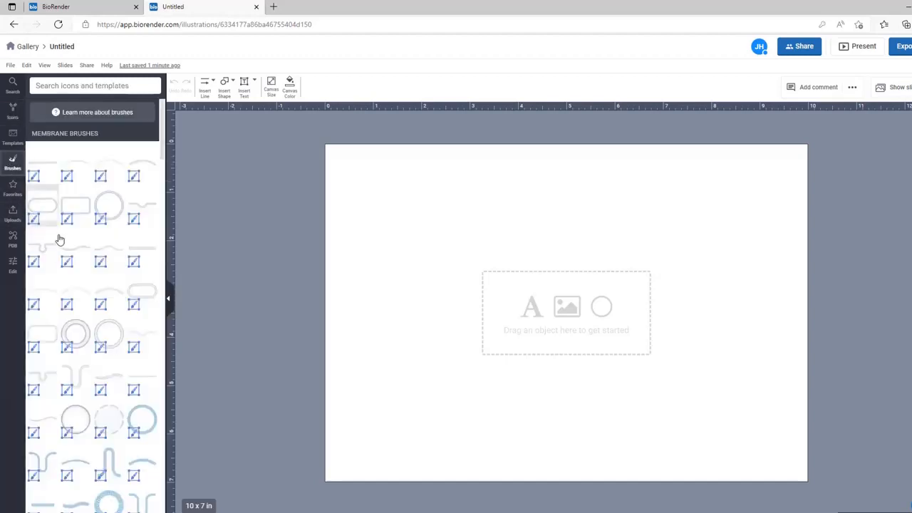
{"action": "mouse_move", "coordinate": [116, 318]}
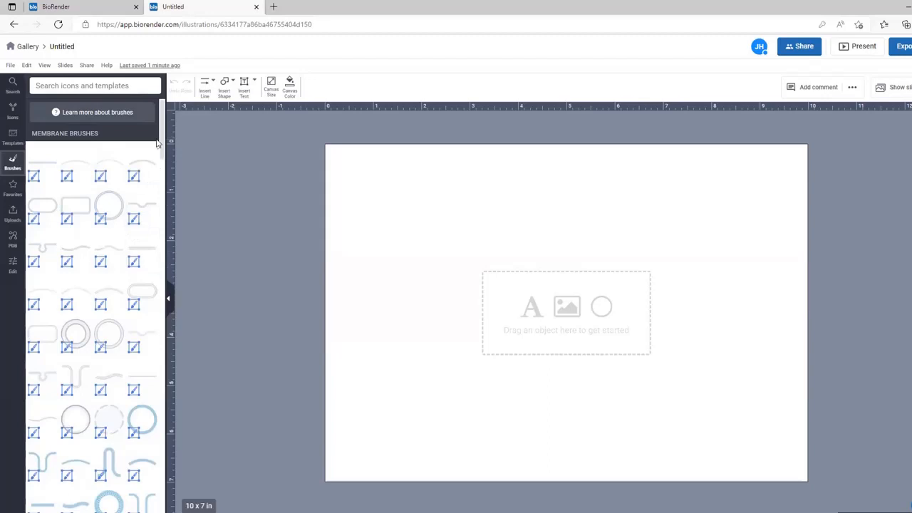
{"action": "left_click_drag", "start_coordinate": [162, 142], "coordinate": [155, 321]}
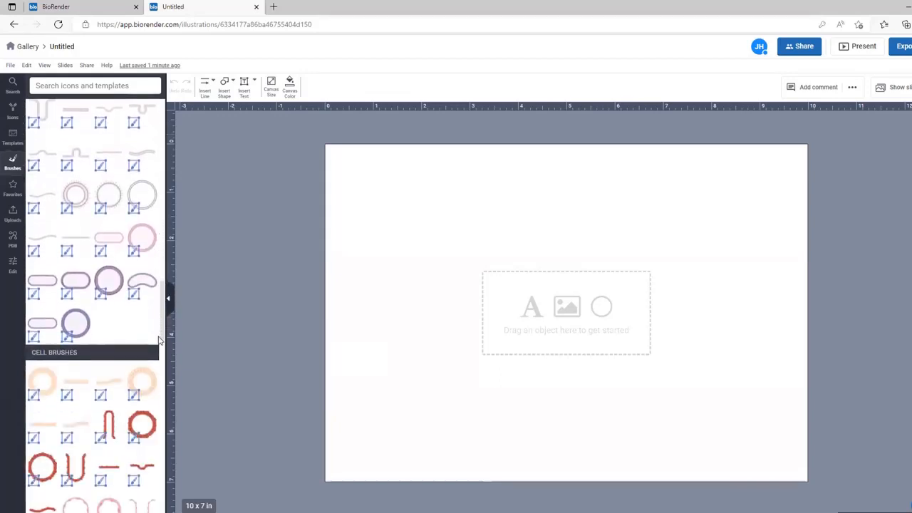
{"action": "scroll", "coordinate": [164, 316], "scroll_direction": "down", "scroll_amount": 5}
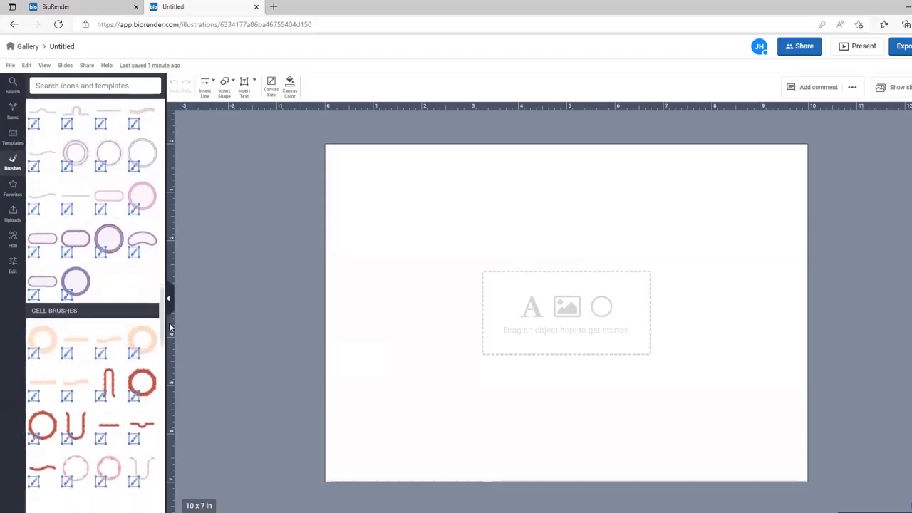
{"action": "mouse_move", "coordinate": [65, 209]}
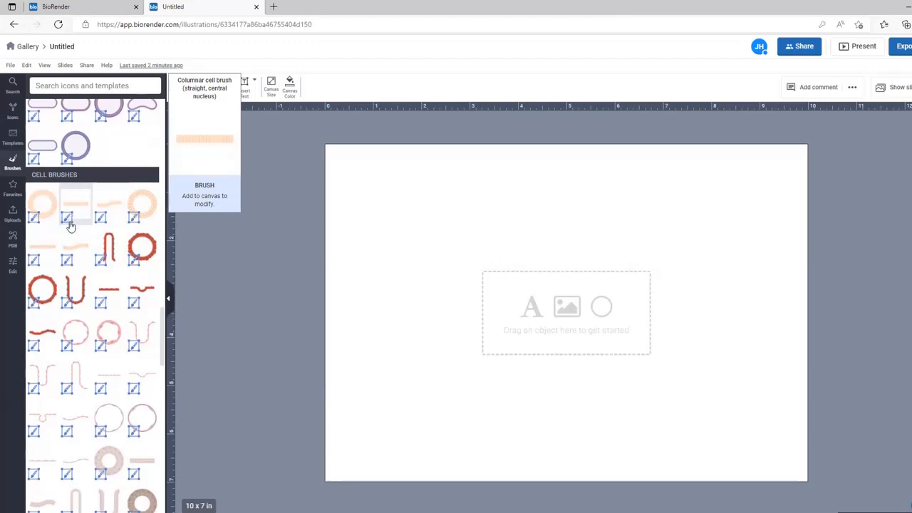
{"action": "mouse_move", "coordinate": [48, 251]}
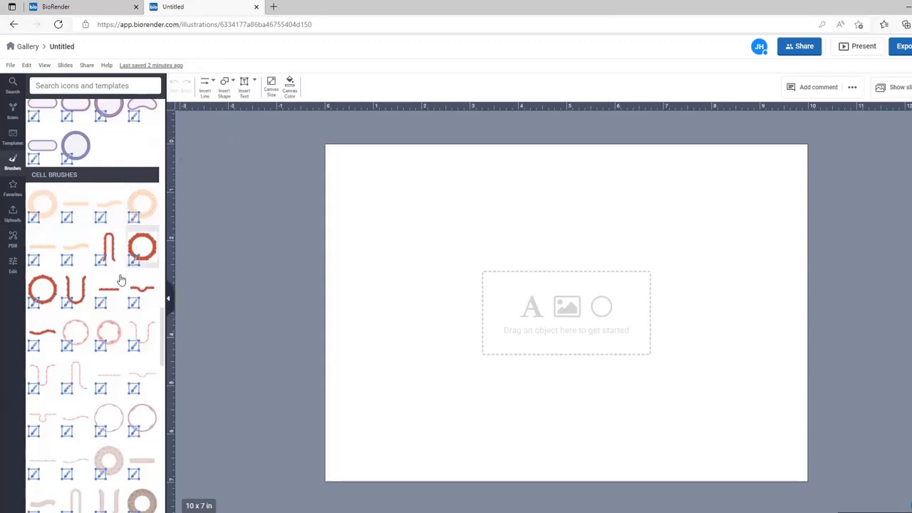
{"action": "mouse_move", "coordinate": [109, 294]}
{"action": "scroll", "coordinate": [114, 302], "scroll_direction": "down", "scroll_amount": 2}
{"action": "mouse_move", "coordinate": [138, 339]}
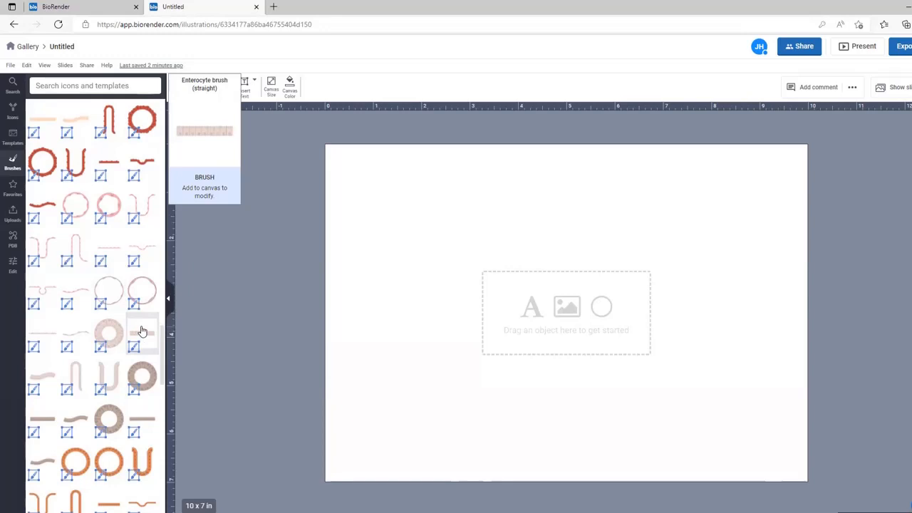
Step: Search icons for 'gut epithelium' and browse the 64 results to the short enterocyte row
{"action": "left_click", "coordinate": [91, 88]}
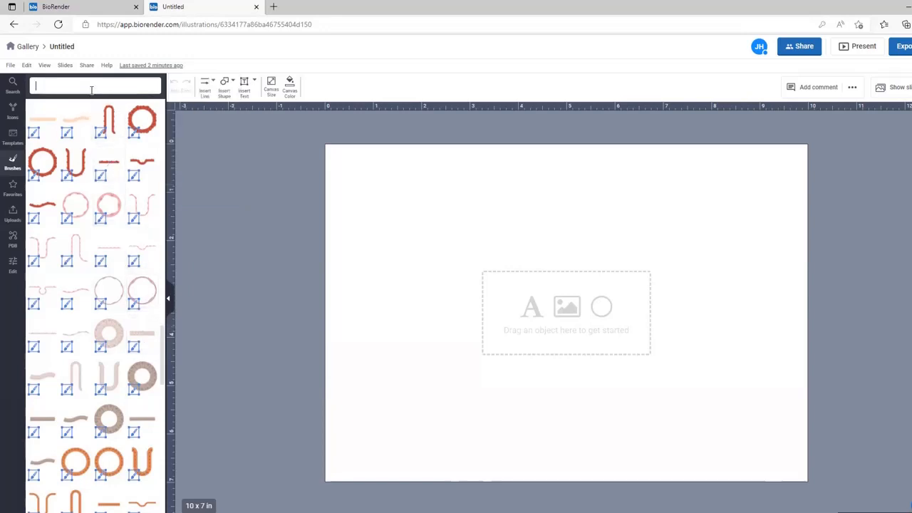
{"action": "type", "text": "g"}
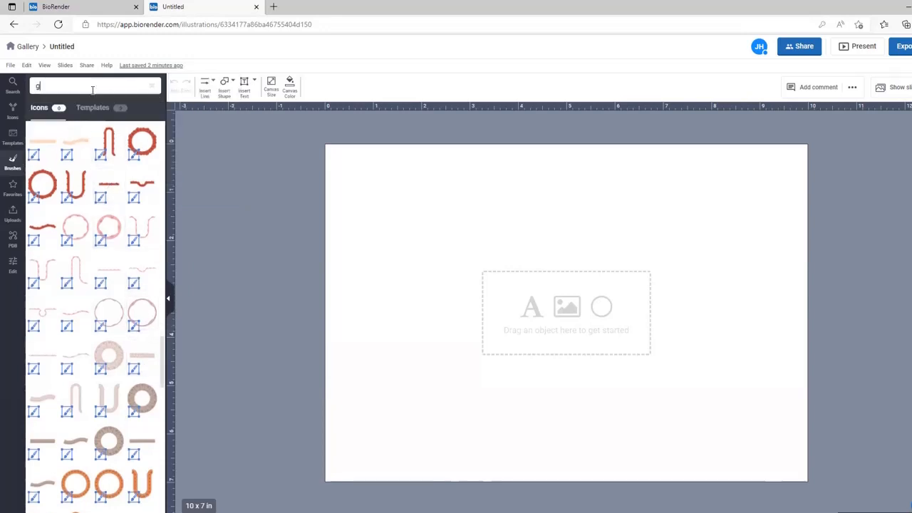
{"action": "type", "text": "ut el"}
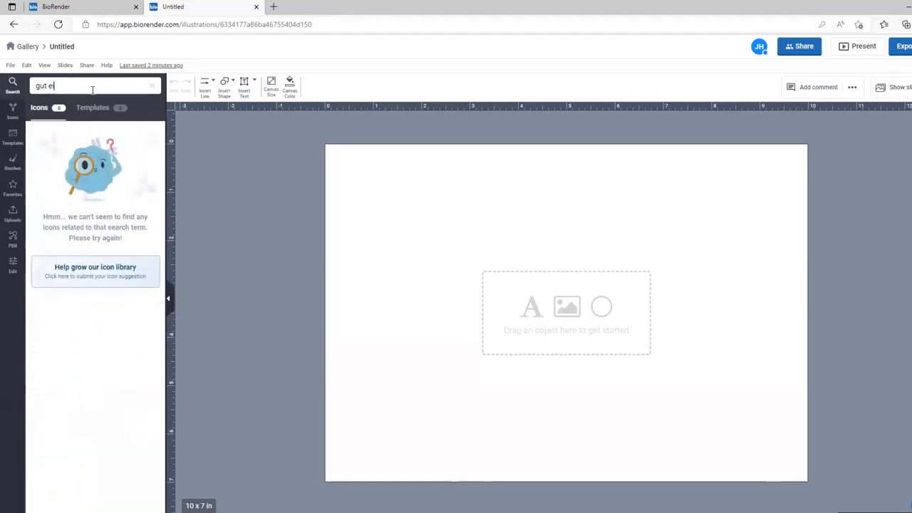
{"action": "key", "text": "BackSpace"}
{"action": "type", "text": "pit"}
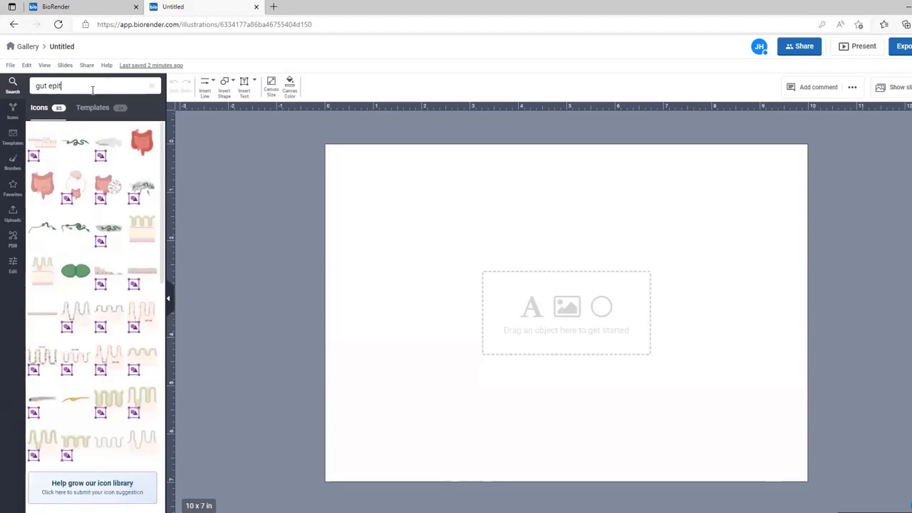
{"action": "type", "text": "hem"}
{"action": "key", "text": "BackSpace"}
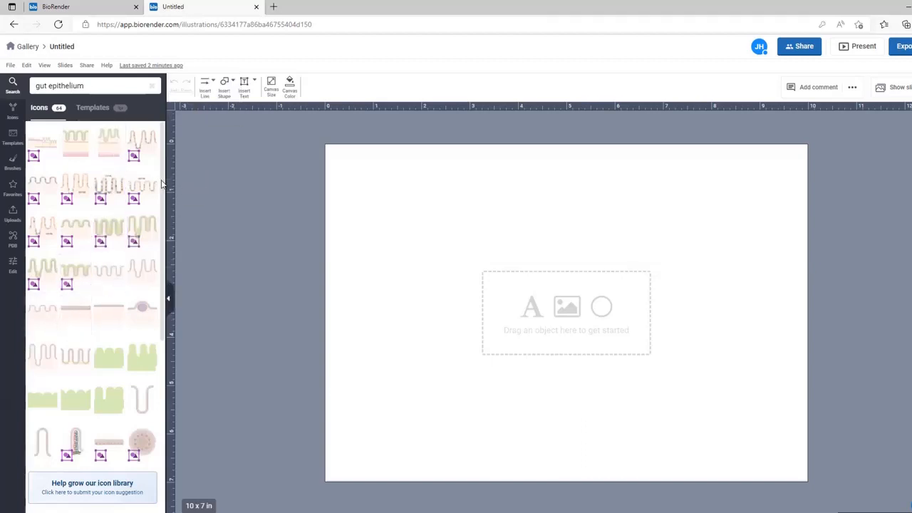
{"action": "left_click_drag", "start_coordinate": [164, 184], "coordinate": [188, 373]}
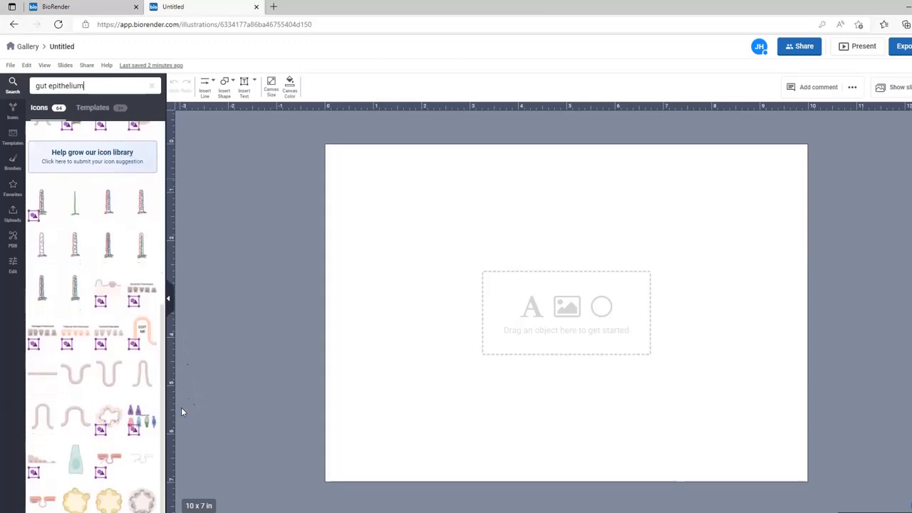
{"action": "scroll", "coordinate": [163, 365], "scroll_direction": "up", "scroll_amount": 3}
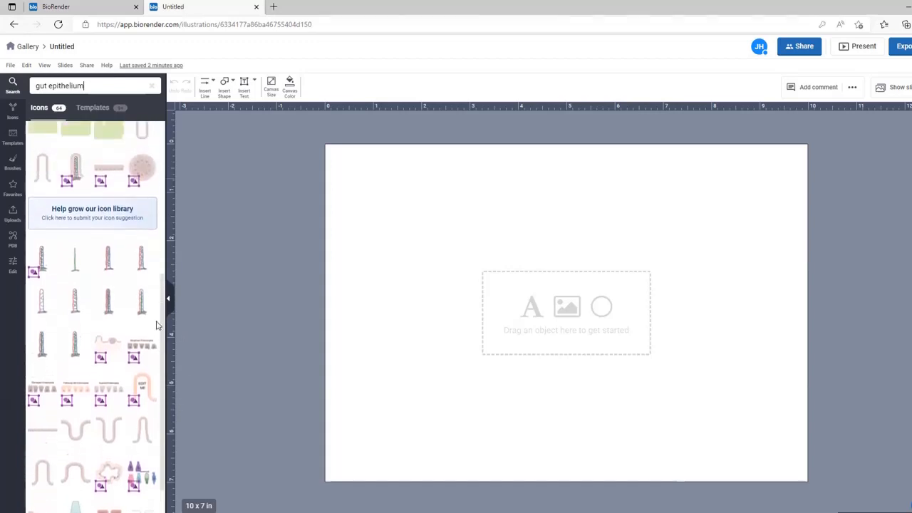
{"action": "mouse_move", "coordinate": [100, 261]}
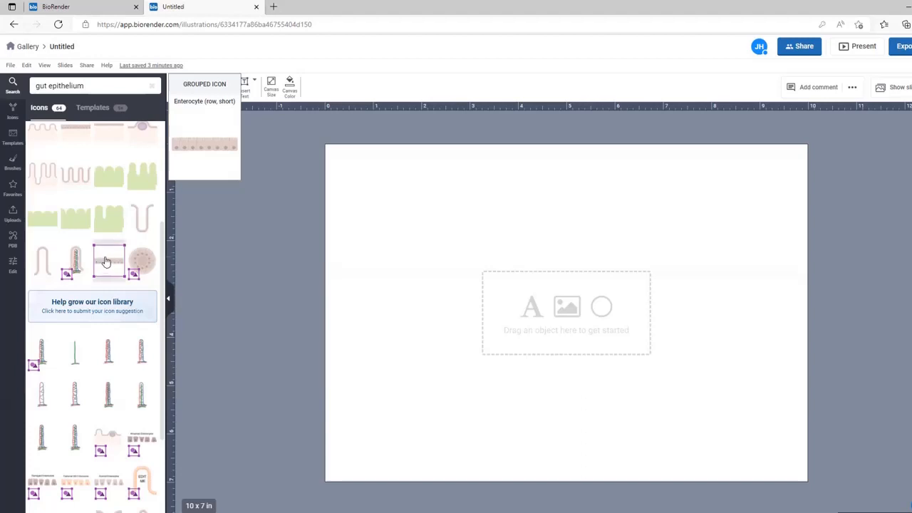
Step: Add the Enterocyte (row, short) icon, move it to the upper canvas, and stretch it wider
{"action": "left_click", "coordinate": [105, 262]}
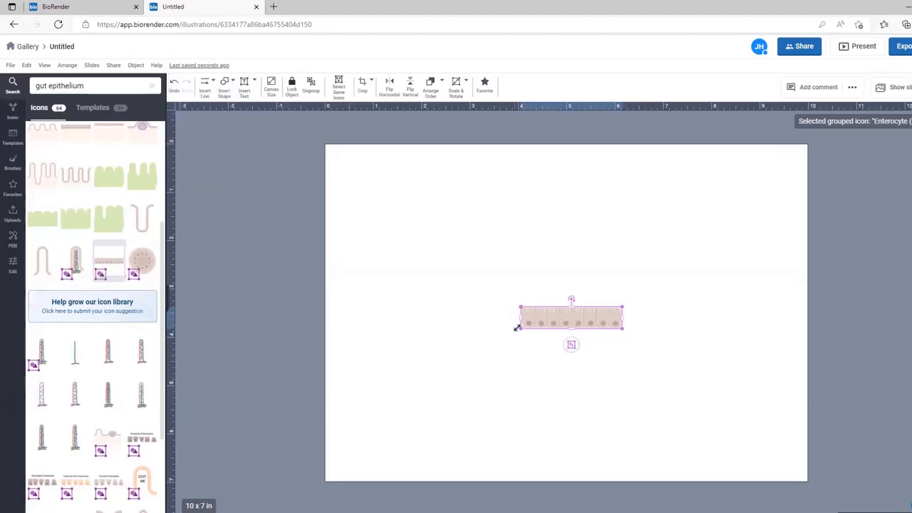
{"action": "left_click_drag", "start_coordinate": [536, 316], "coordinate": [497, 238]}
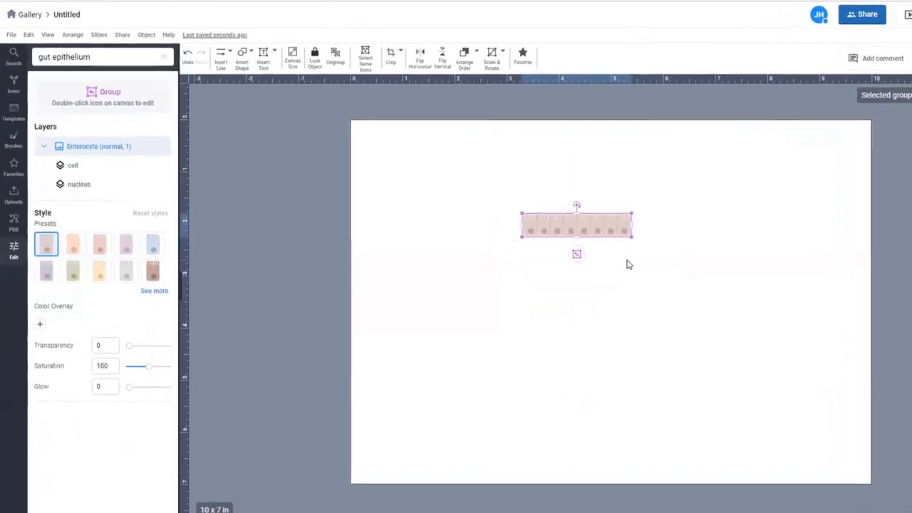
{"action": "left_click", "coordinate": [646, 232]}
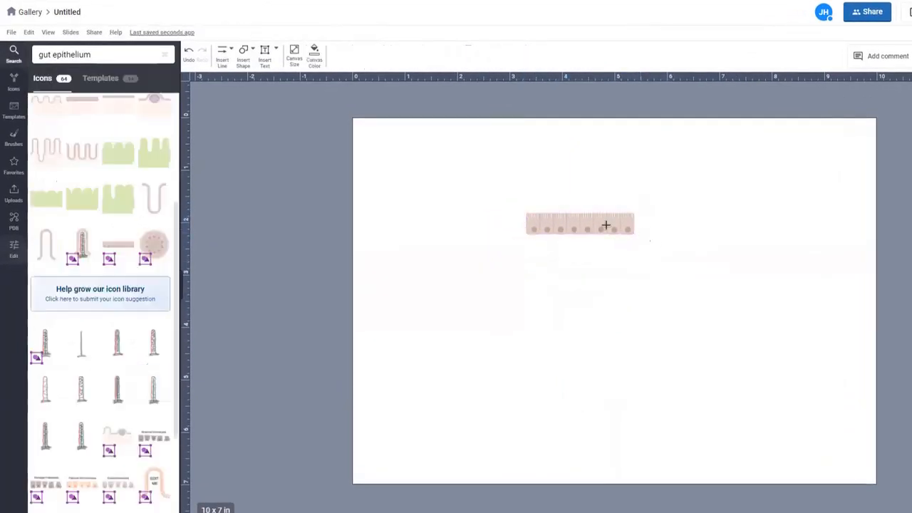
{"action": "left_click", "coordinate": [596, 220]}
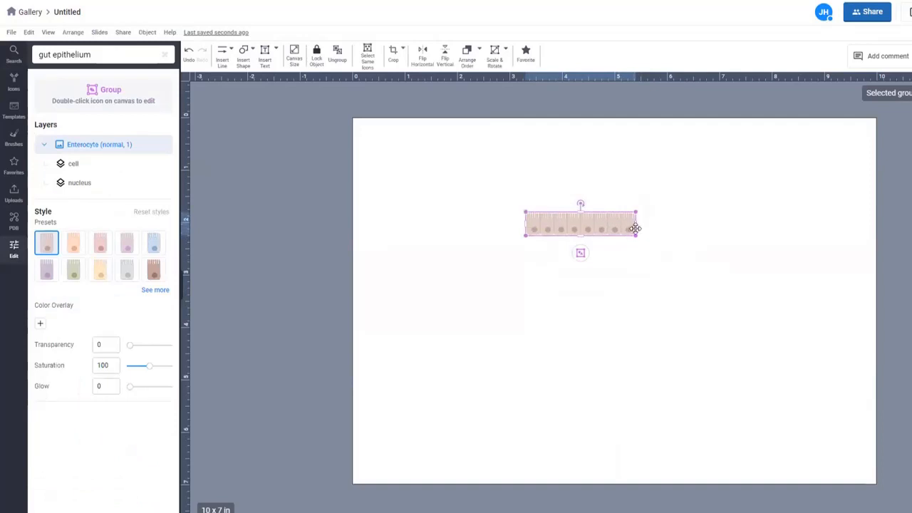
{"action": "left_click_drag", "start_coordinate": [636, 227], "coordinate": [789, 248]}
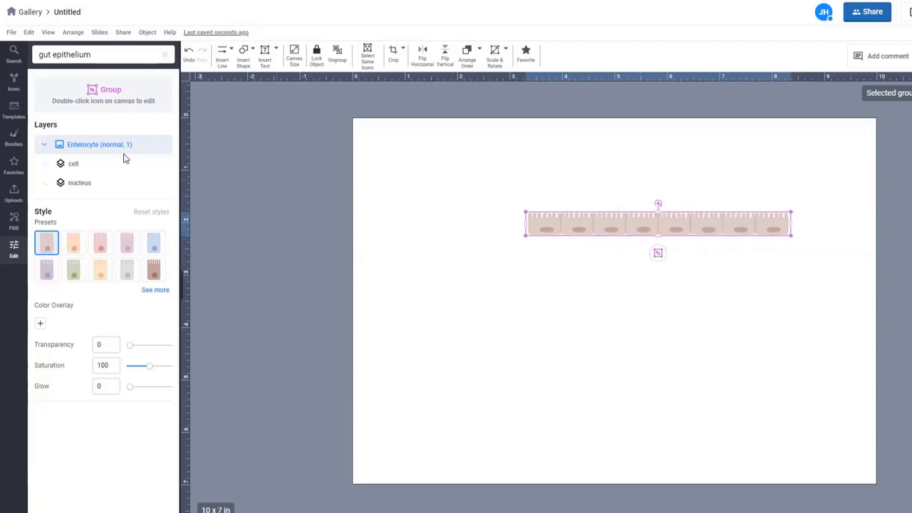
Step: Add the Enterocyte brush (straight) from the 'gut epithelium' brush results to the page
{"action": "left_click", "coordinate": [14, 141]}
{"action": "left_click", "coordinate": [99, 57]}
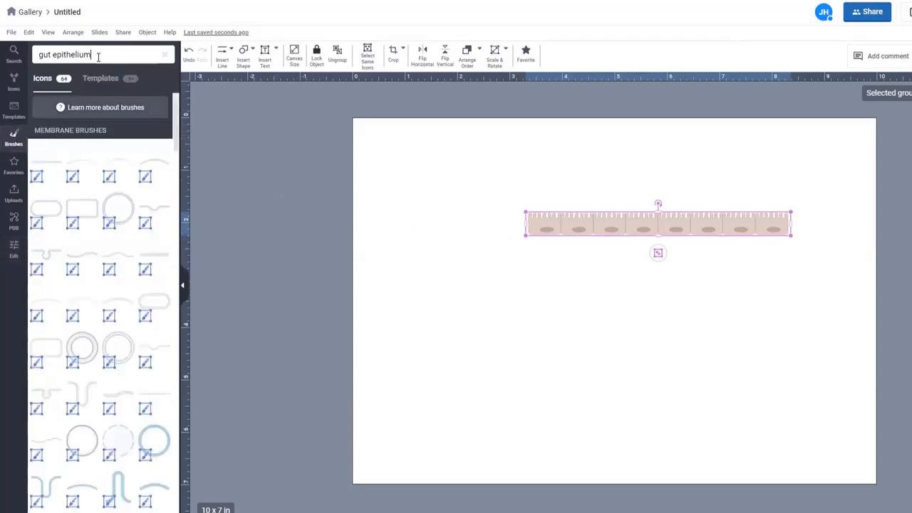
{"action": "left_click_drag", "start_coordinate": [98, 57], "coordinate": [37, 55]}
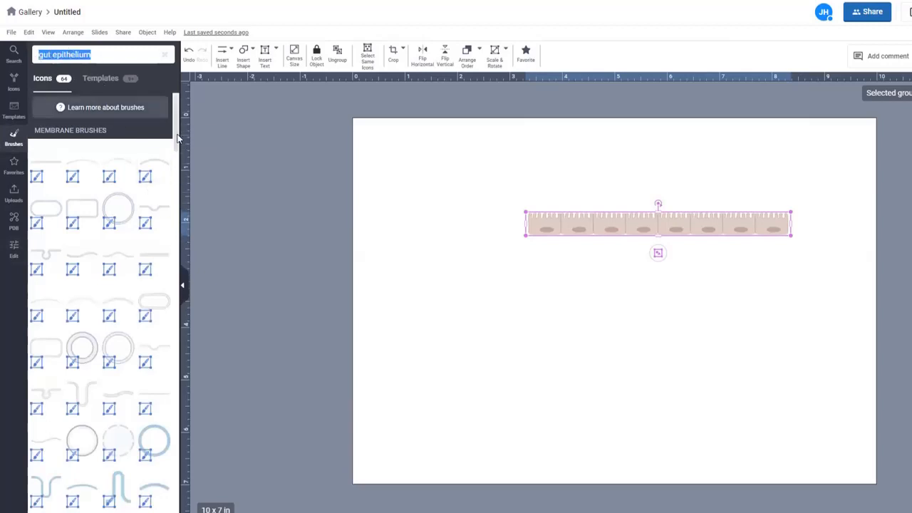
{"action": "left_click_drag", "start_coordinate": [178, 138], "coordinate": [183, 350]}
{"action": "mouse_move", "coordinate": [54, 246]}
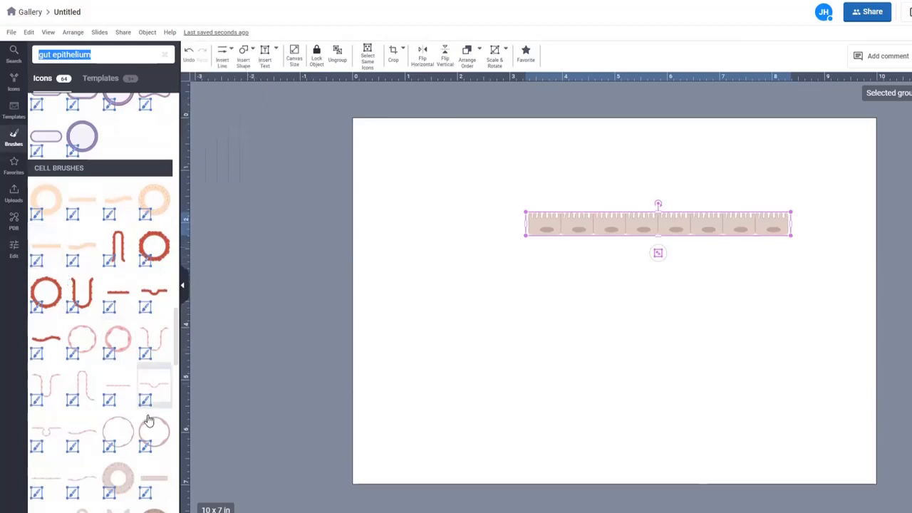
{"action": "mouse_move", "coordinate": [158, 488]}
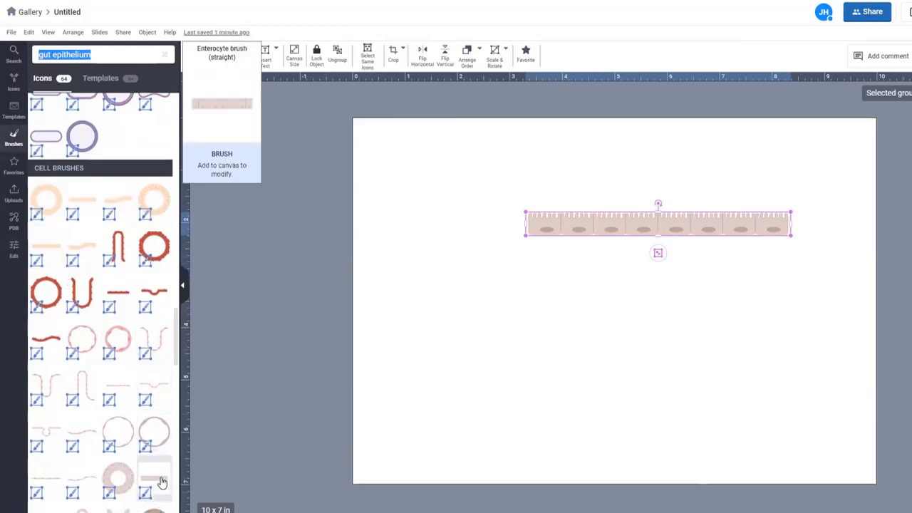
{"action": "left_click", "coordinate": [165, 486]}
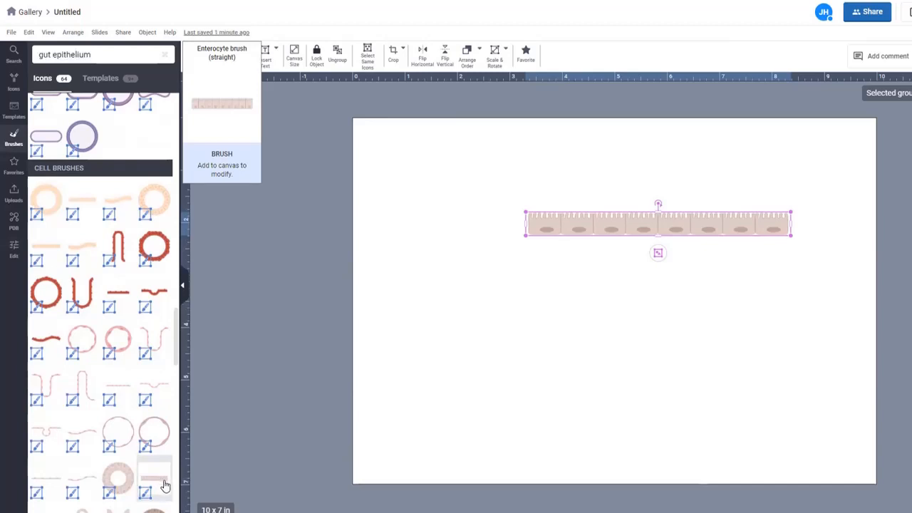
{"action": "left_click", "coordinate": [148, 487]}
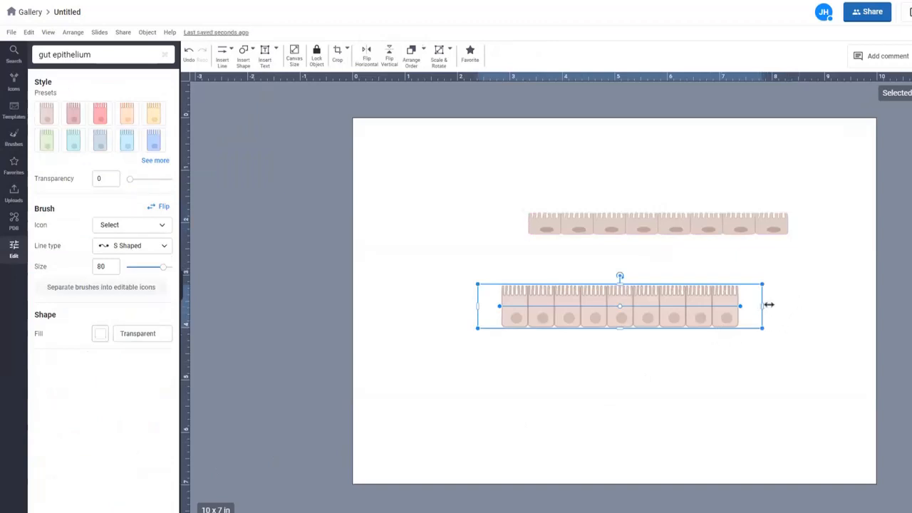
Step: Widen and reposition the new brush row, then delete the old short enterocyte group
{"action": "left_click_drag", "start_coordinate": [768, 304], "coordinate": [907, 321]}
{"action": "left_click_drag", "start_coordinate": [798, 279], "coordinate": [731, 249]}
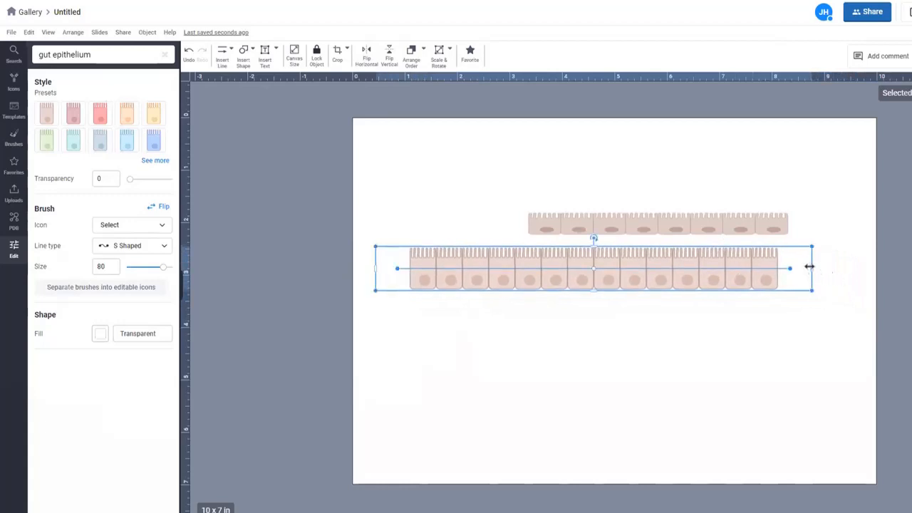
{"action": "mouse_move", "coordinate": [810, 268]}
{"action": "left_mouse_down"}
{"action": "mouse_move", "coordinate": [911, 283]}
{"action": "mouse_move", "coordinate": [863, 265]}
{"action": "mouse_move", "coordinate": [800, 268]}
{"action": "left_mouse_up"}
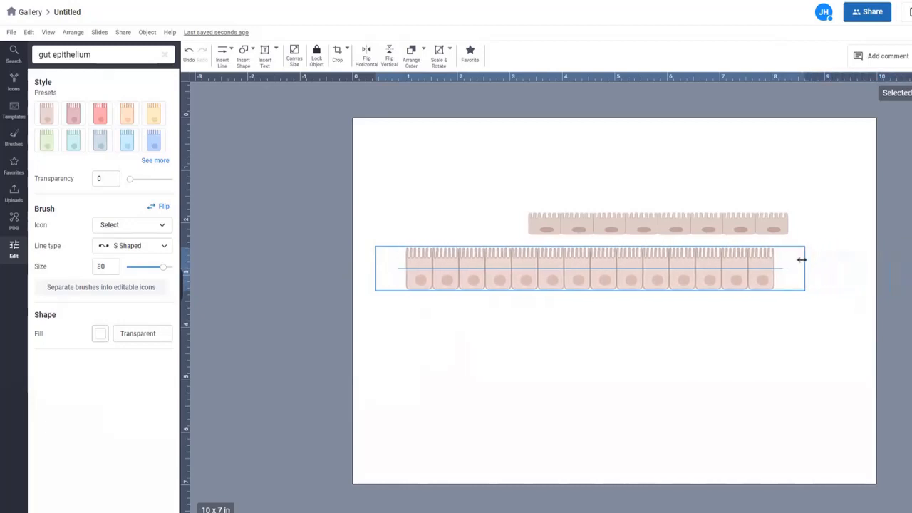
{"action": "left_click", "coordinate": [733, 221]}
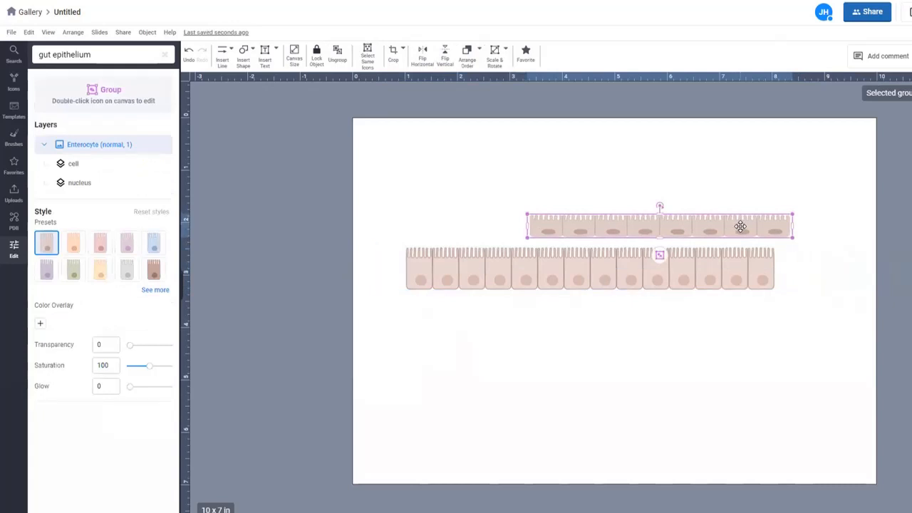
{"action": "key", "text": "Delete"}
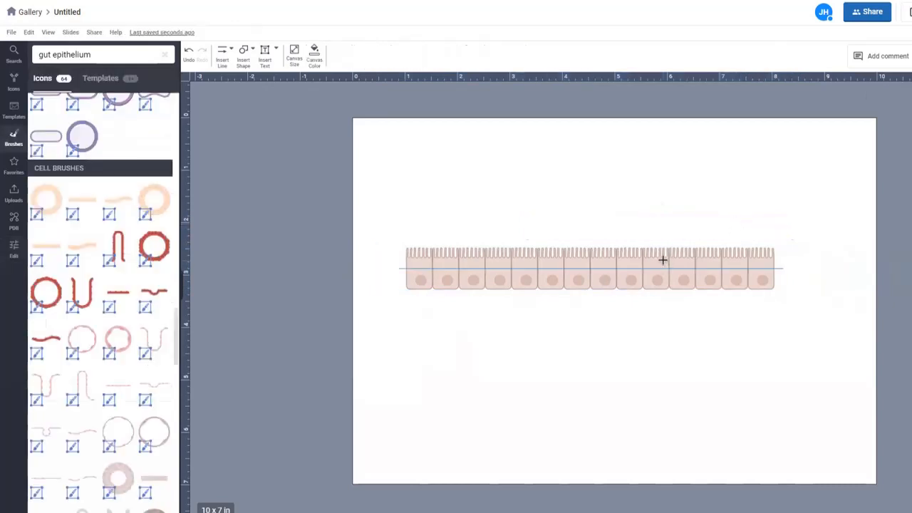
Step: Move the epithelium row up and right, duplicate it with Ctrl+D, and place the copy below
{"action": "mouse_move", "coordinate": [718, 249]}
{"action": "left_mouse_down"}
{"action": "mouse_move", "coordinate": [745, 193]}
{"action": "mouse_move", "coordinate": [765, 197]}
{"action": "mouse_move", "coordinate": [747, 197]}
{"action": "left_mouse_up"}
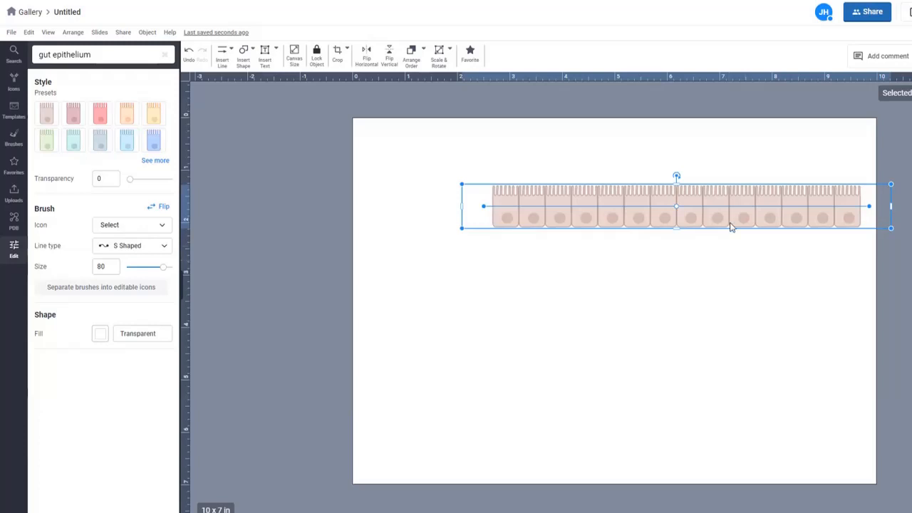
{"action": "left_click_drag", "start_coordinate": [740, 193], "coordinate": [739, 194]}
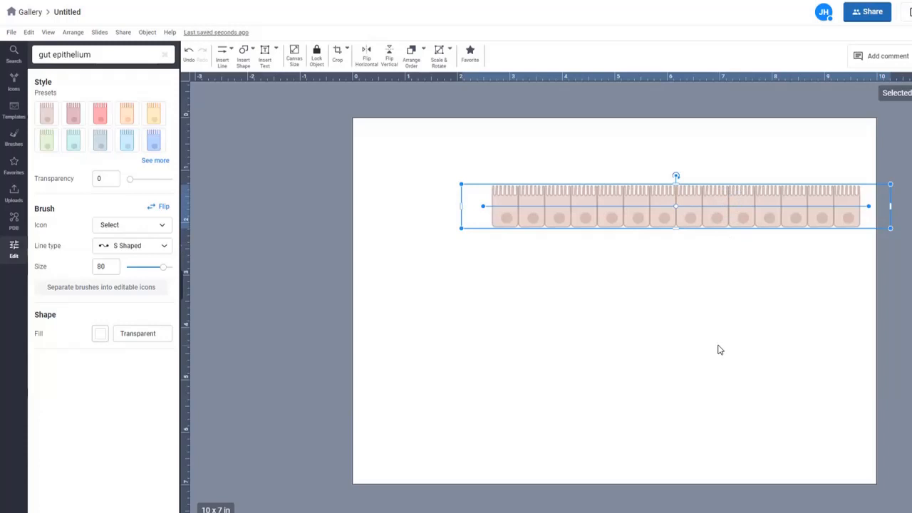
{"action": "key", "text": "ctrl+d"}
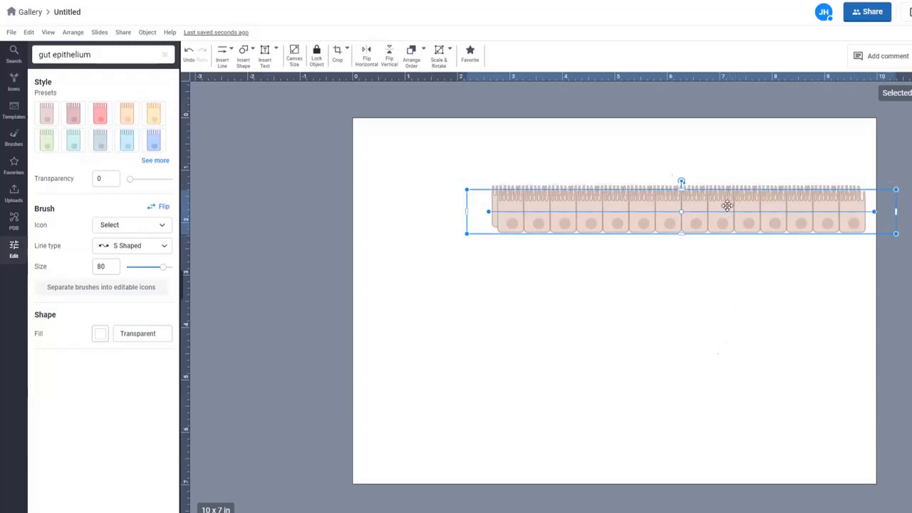
{"action": "mouse_move", "coordinate": [727, 206]}
{"action": "left_mouse_down"}
{"action": "mouse_move", "coordinate": [711, 242]}
{"action": "mouse_move", "coordinate": [712, 277]}
{"action": "left_mouse_up"}
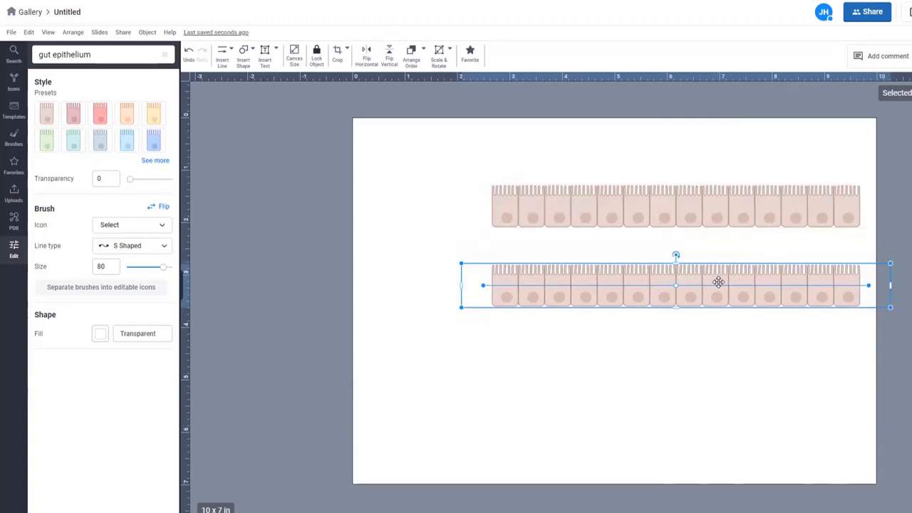
Step: Paste a third epithelium row, drag it onto the middle row, and delete the extra rows
{"action": "key", "text": "ctrl+v"}
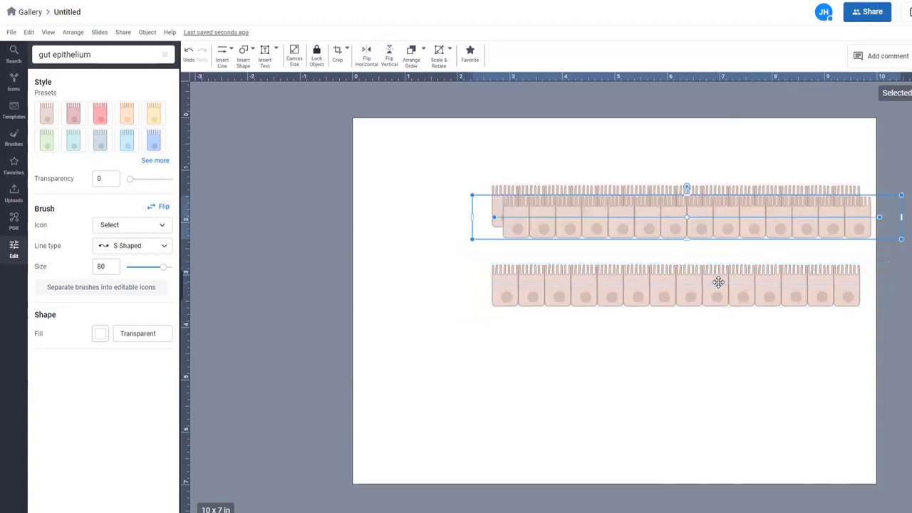
{"action": "mouse_move", "coordinate": [748, 208]}
{"action": "left_mouse_down"}
{"action": "mouse_move", "coordinate": [751, 267]}
{"action": "mouse_move", "coordinate": [737, 366]}
{"action": "mouse_move", "coordinate": [737, 359]}
{"action": "left_mouse_up"}
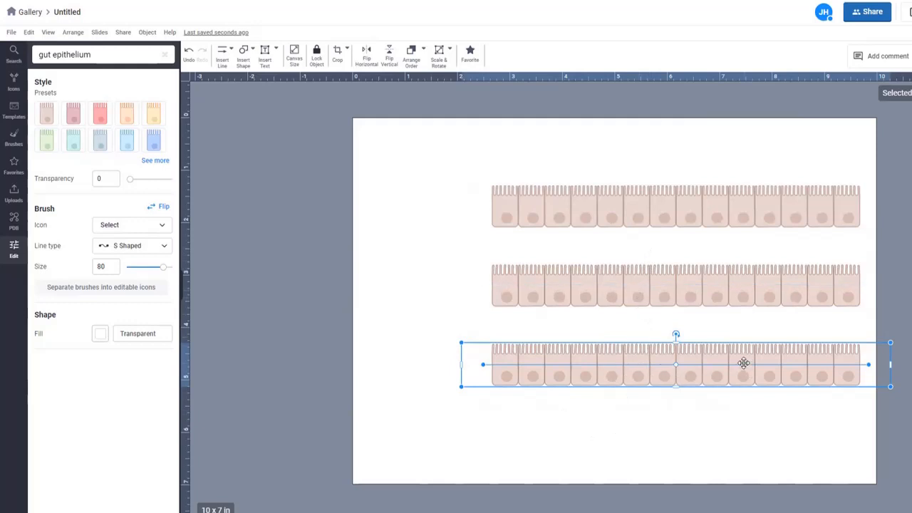
{"action": "left_click_drag", "start_coordinate": [744, 364], "coordinate": [735, 295]}
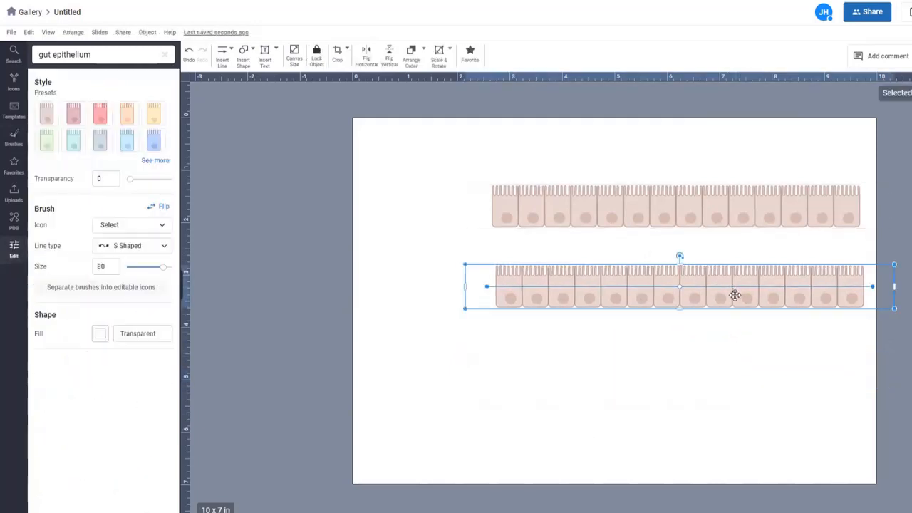
{"action": "key", "text": "Delete"}
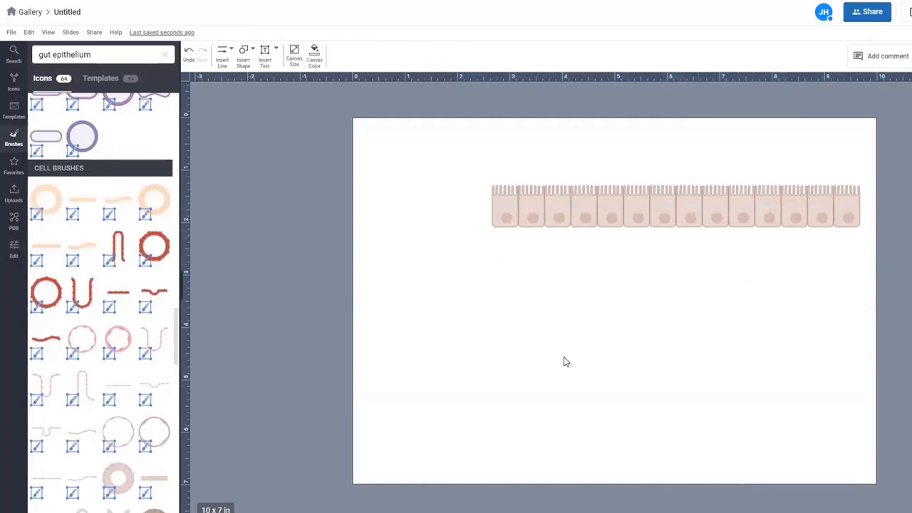
Step: Search icons for 't cell' and preview T-cell options such as T-cell (with TCR)
{"action": "triple_click", "coordinate": [98, 55]}
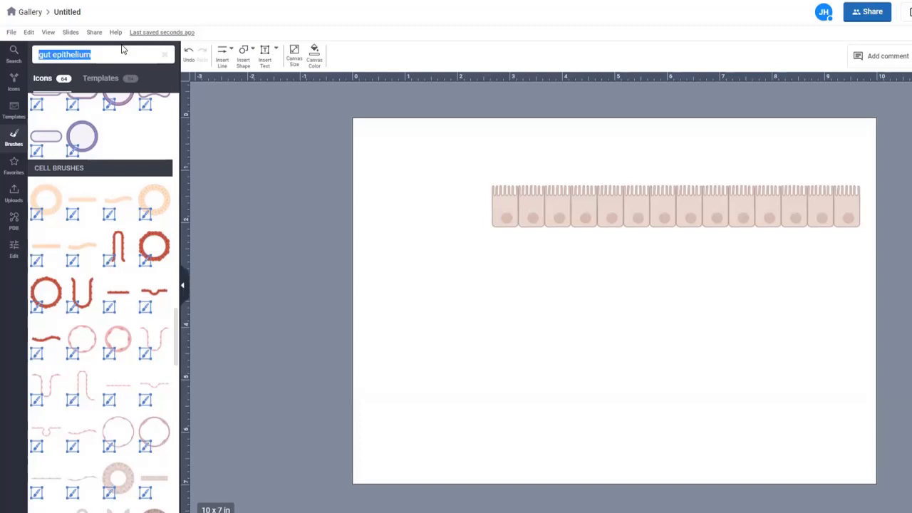
{"action": "type", "text": "t cell"}
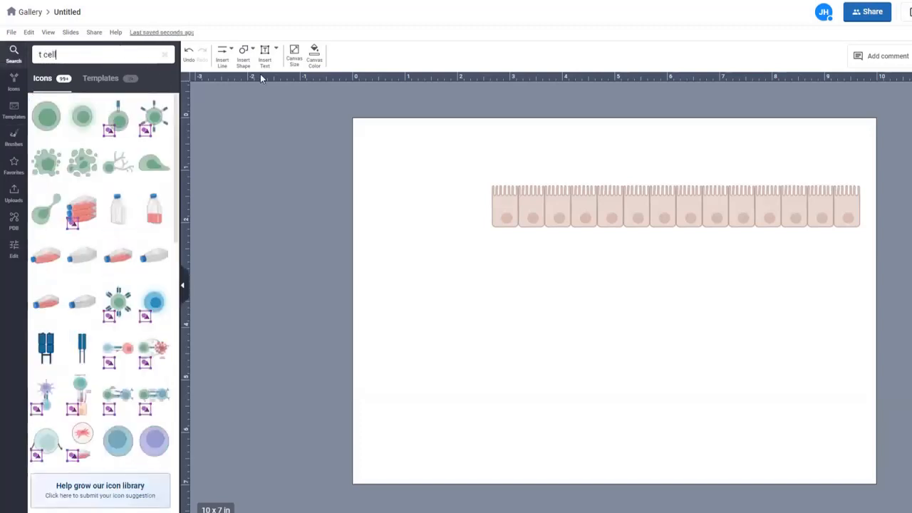
{"action": "mouse_move", "coordinate": [44, 124]}
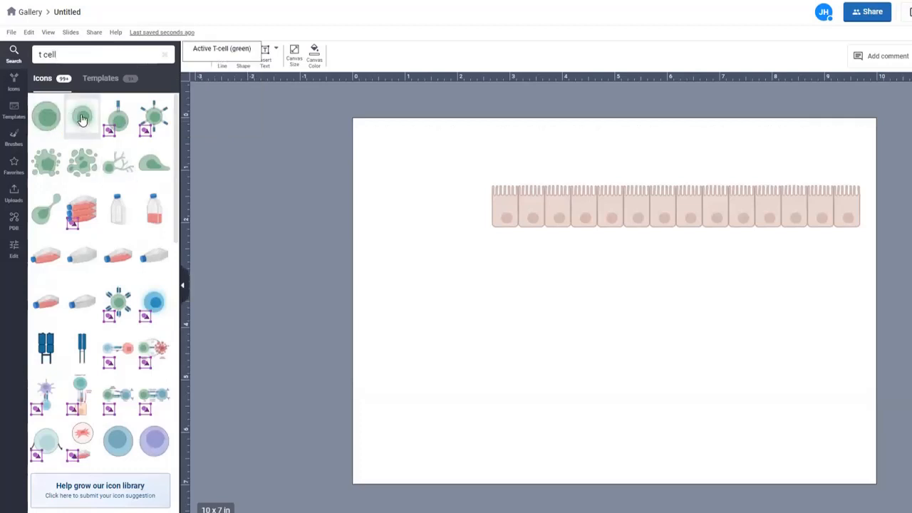
{"action": "mouse_move", "coordinate": [82, 119]}
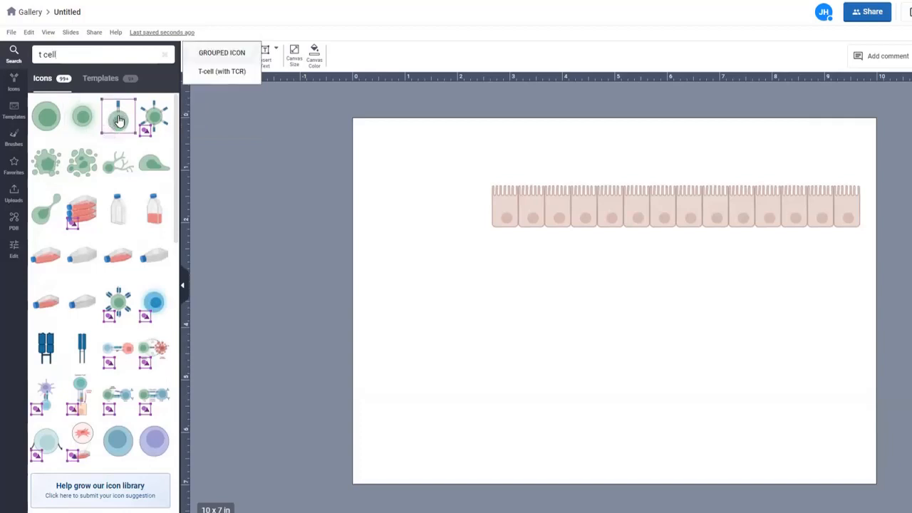
{"action": "mouse_move", "coordinate": [112, 126]}
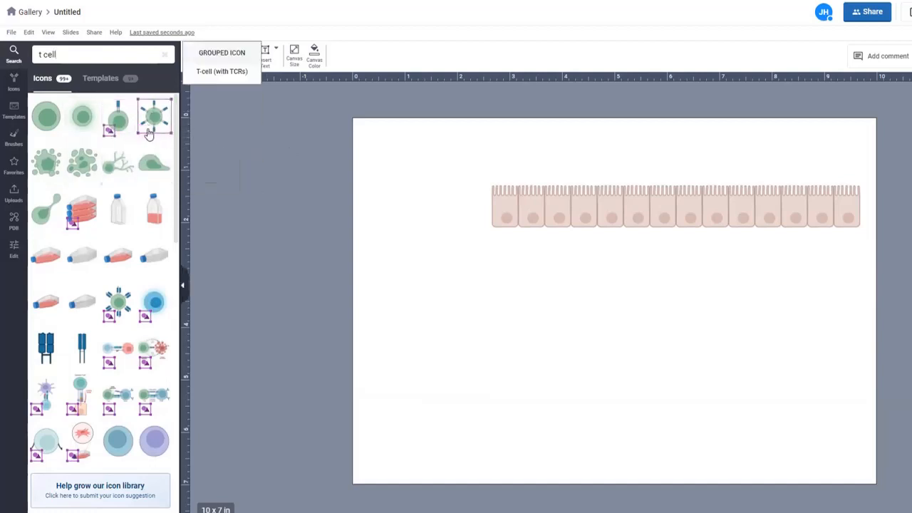
{"action": "mouse_move", "coordinate": [111, 143]}
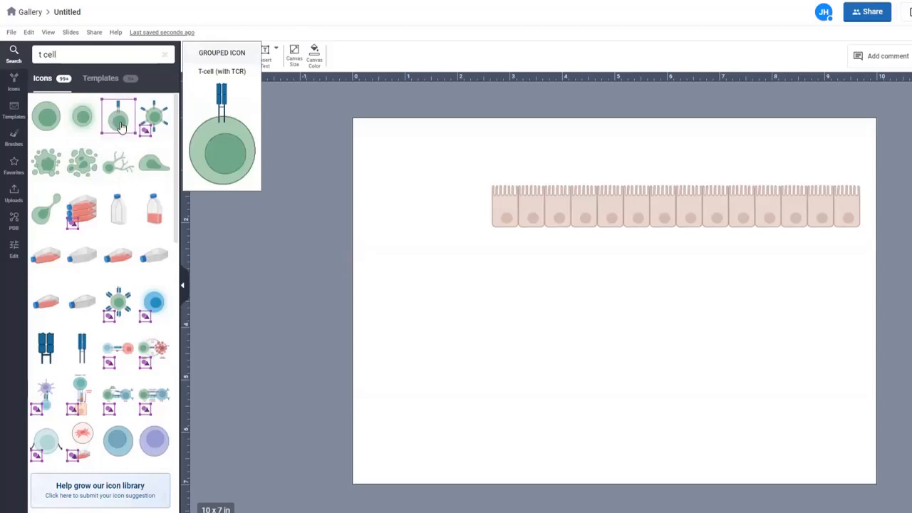
Step: Add the T-cell (with TCR) icon and colour its T cell receptor red
{"action": "left_click", "coordinate": [119, 126]}
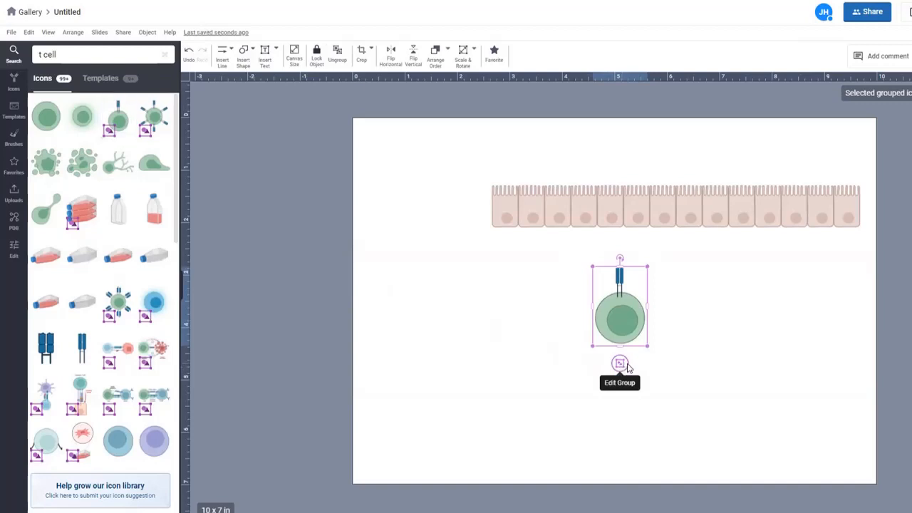
{"action": "left_click", "coordinate": [621, 365]}
{"action": "left_click", "coordinate": [617, 322]}
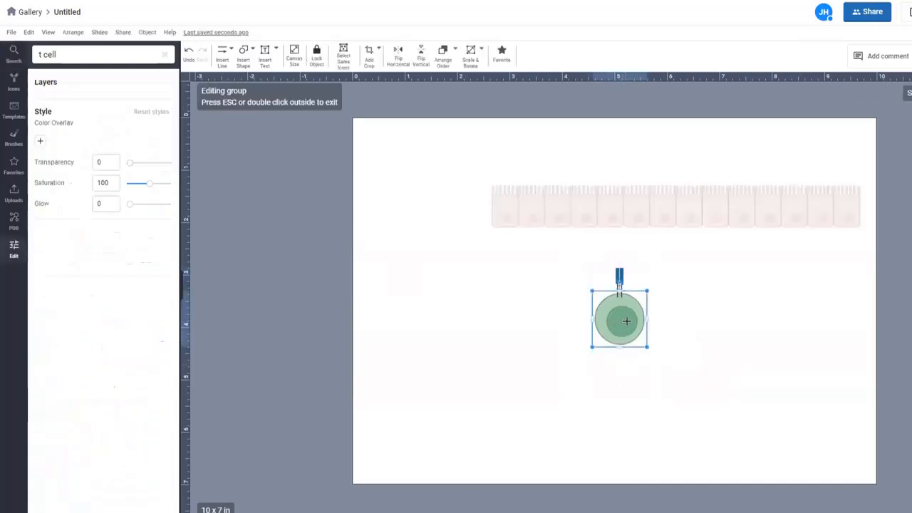
{"action": "left_click", "coordinate": [622, 274]}
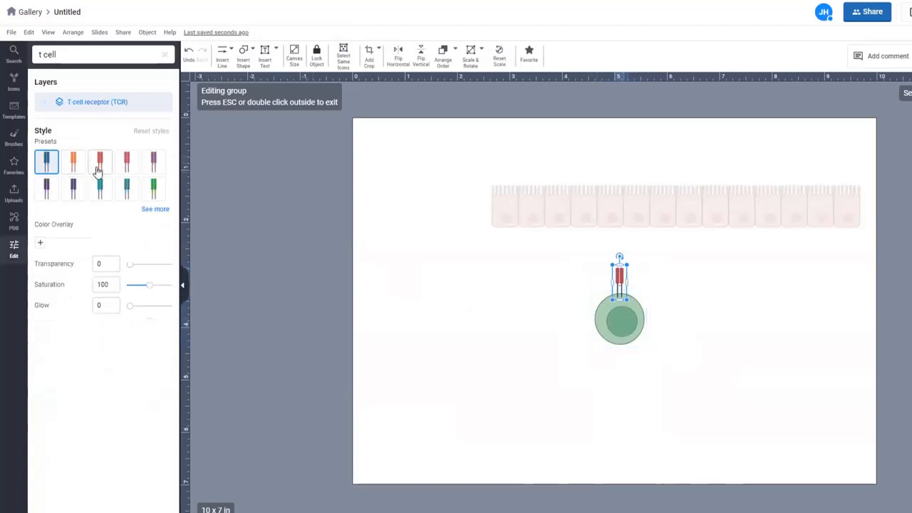
{"action": "left_click", "coordinate": [99, 170]}
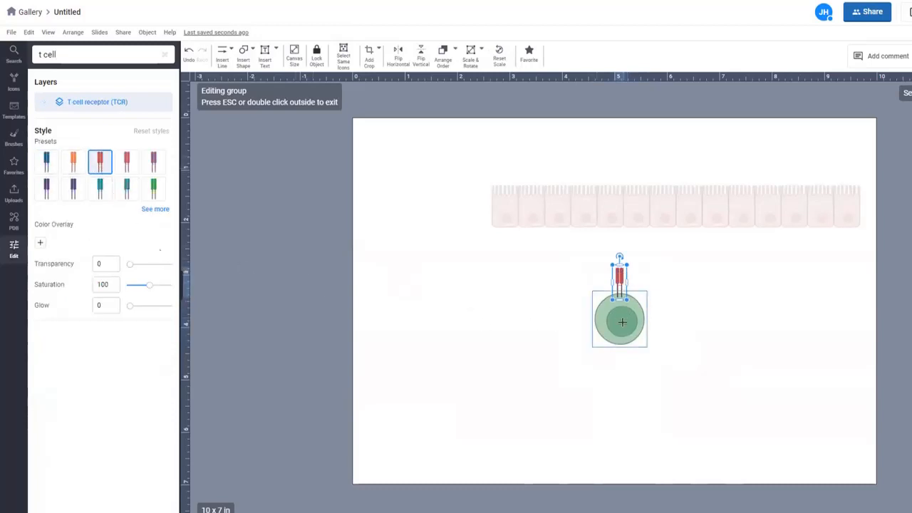
Step: Give the T-cell body the light-blue style preset and deselect it
{"action": "left_click", "coordinate": [624, 323]}
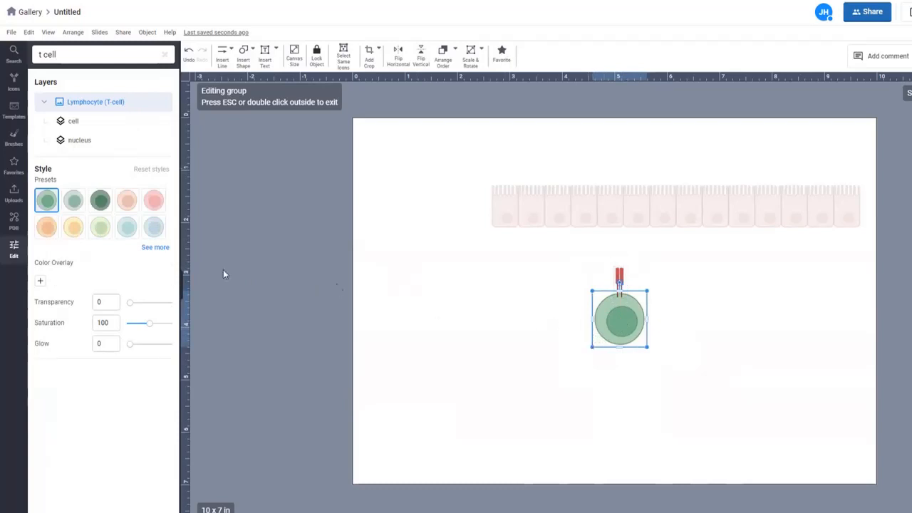
{"action": "left_click", "coordinate": [128, 227]}
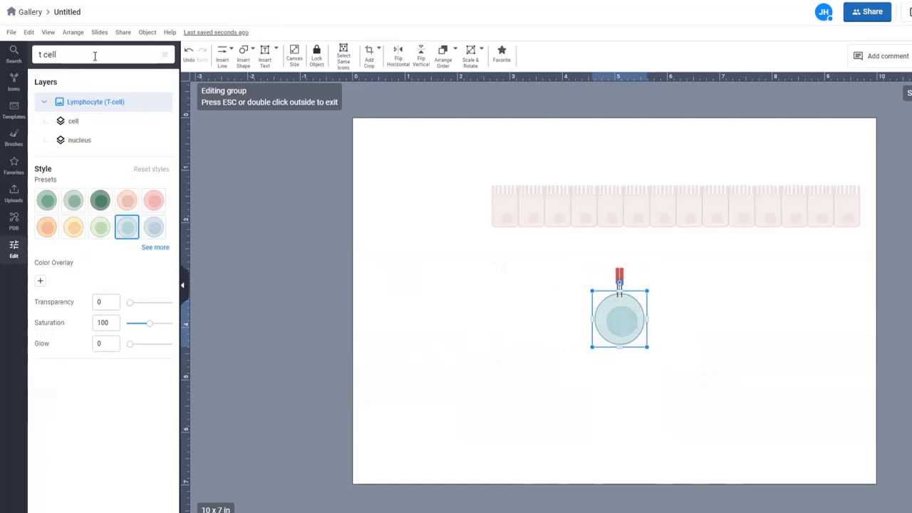
{"action": "left_click", "coordinate": [445, 303]}
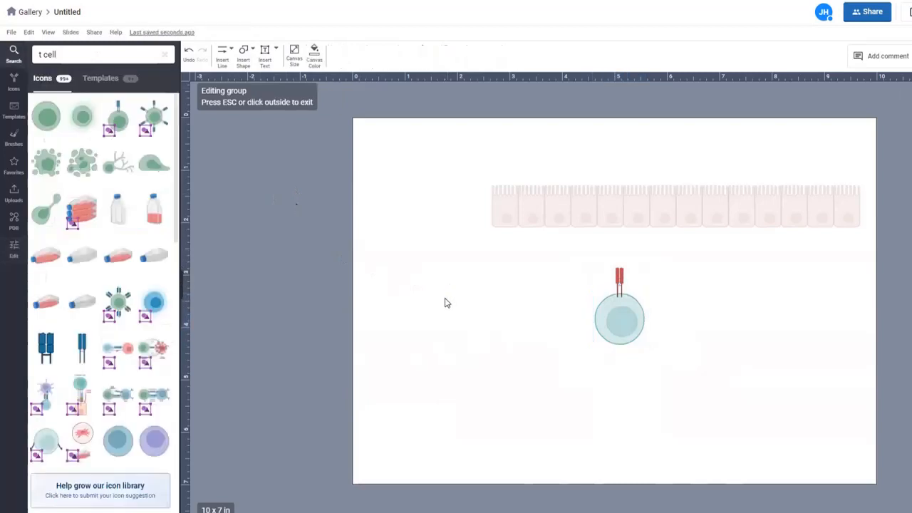
Step: Insert a plain T-cell beside the old one and try a lighter green style
{"action": "left_click", "coordinate": [46, 116]}
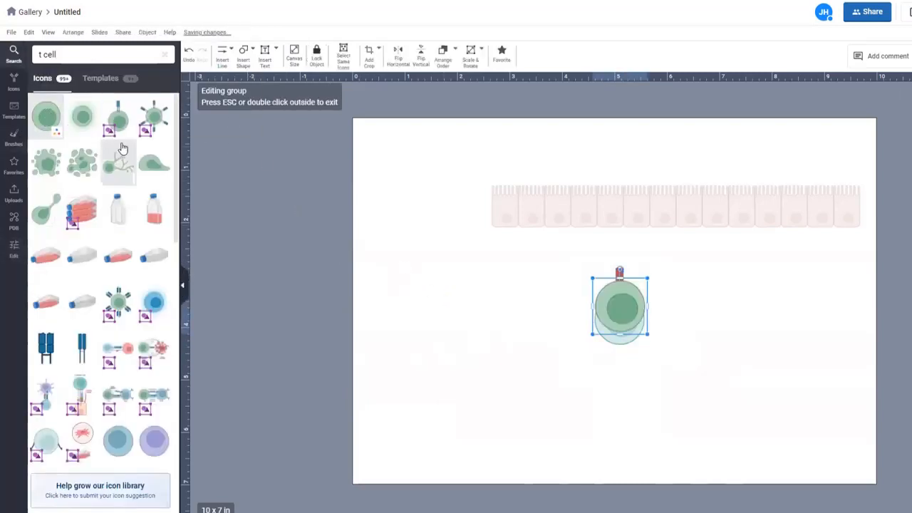
{"action": "left_click_drag", "start_coordinate": [617, 307], "coordinate": [715, 312]}
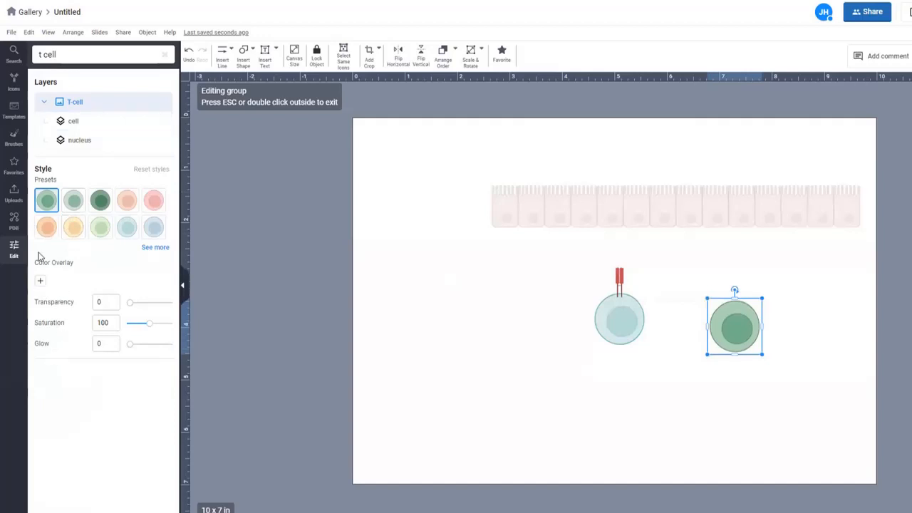
{"action": "left_click", "coordinate": [98, 228]}
Step: Delete the light-blue cell and red receptor, then move the green T-cell to the lower left
{"action": "left_click", "coordinate": [620, 309]}
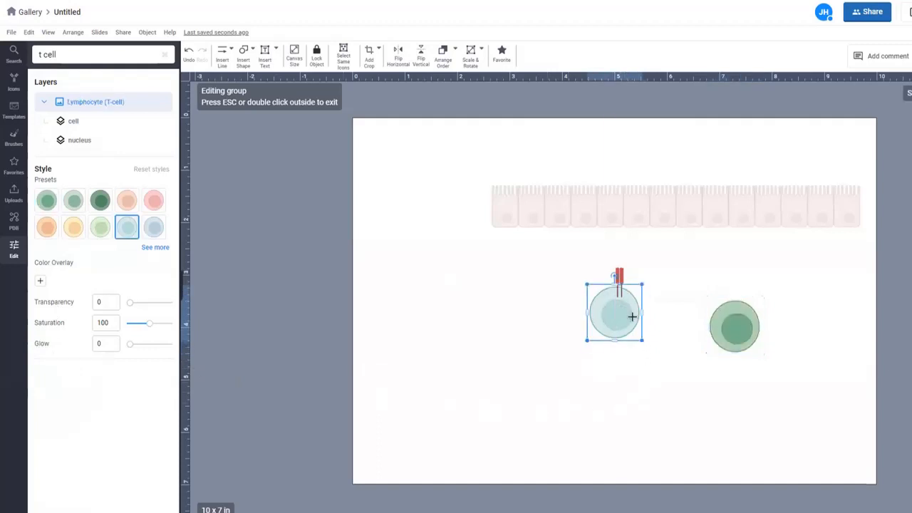
{"action": "key", "text": "Delete"}
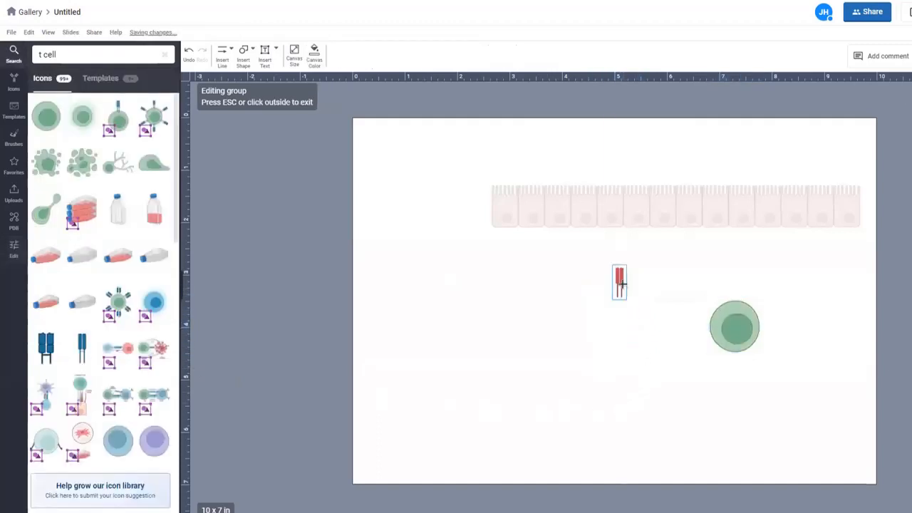
{"action": "left_click", "coordinate": [630, 291]}
{"action": "key", "text": "Delete"}
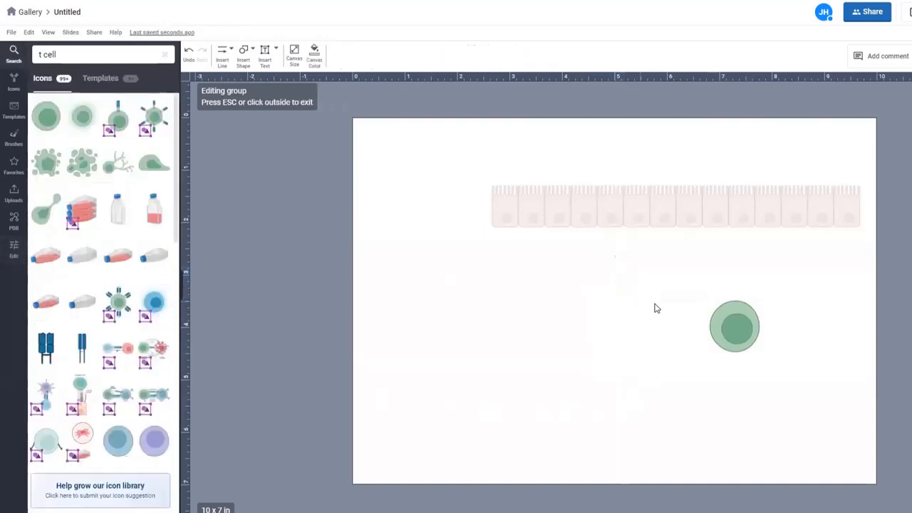
{"action": "left_click_drag", "start_coordinate": [745, 341], "coordinate": [533, 427]}
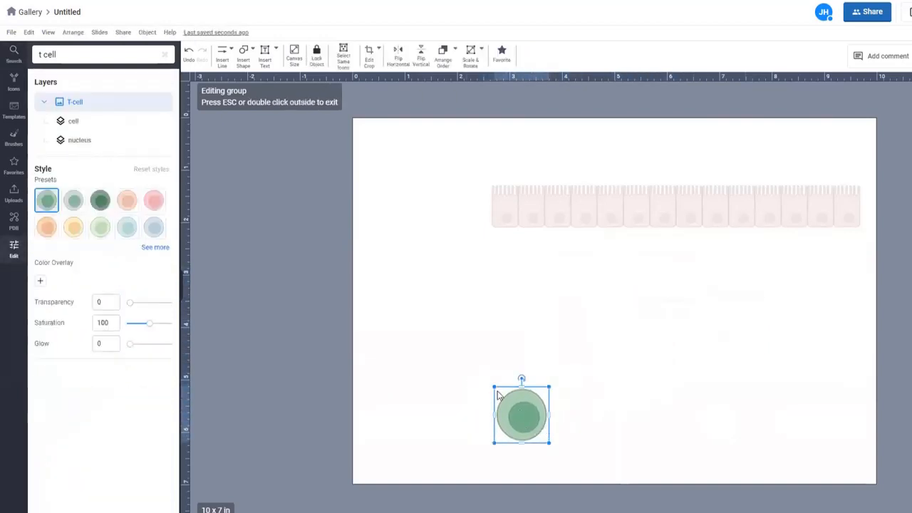
{"action": "left_click", "coordinate": [81, 55]}
{"action": "key", "text": "Return"}
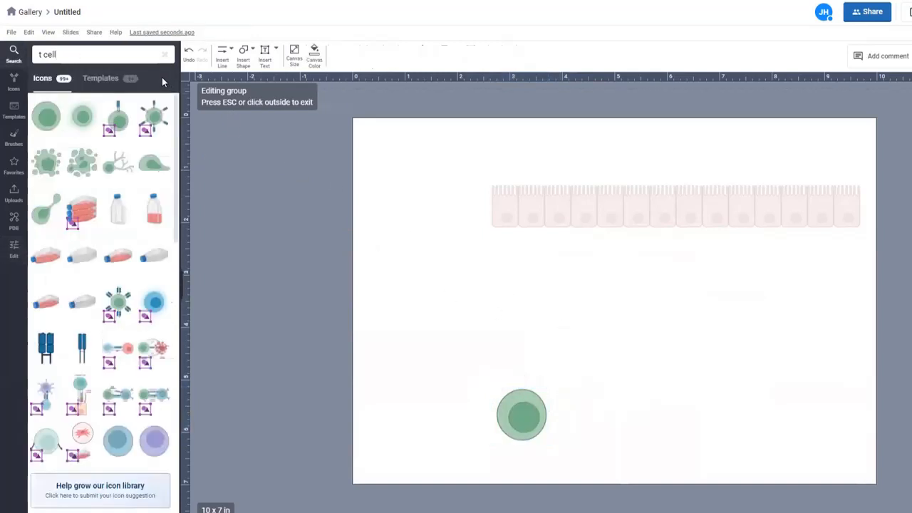
Step: Insert Active T-cell (green) right of the plain cell and draw a curved arrow from the plain cell to it
{"action": "left_click", "coordinate": [88, 123]}
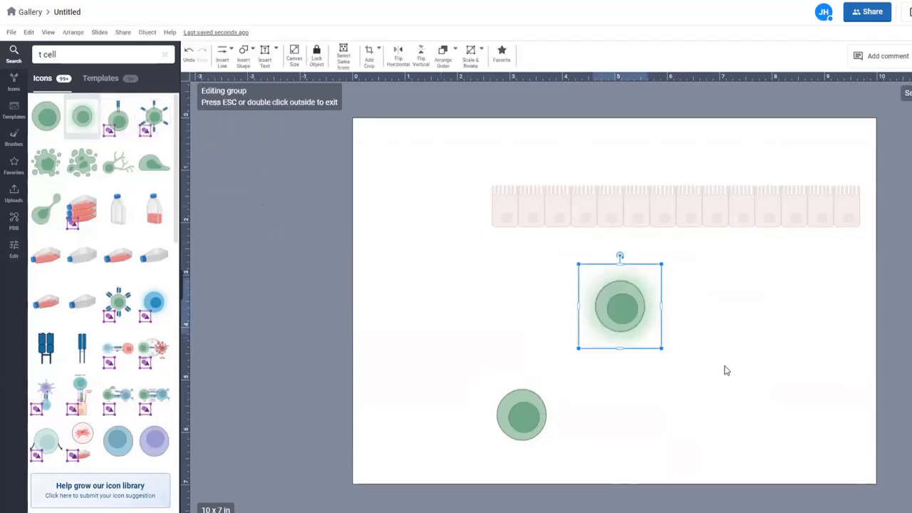
{"action": "left_click_drag", "start_coordinate": [629, 296], "coordinate": [655, 387]}
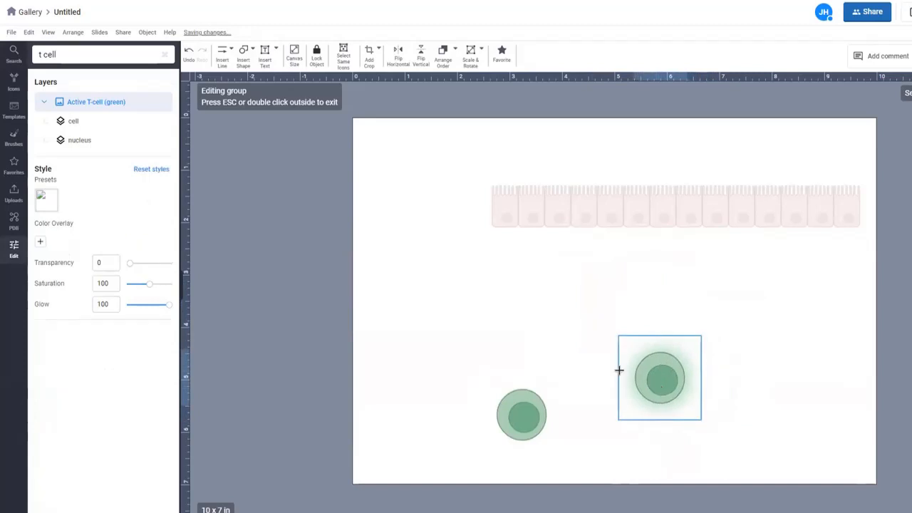
{"action": "left_click", "coordinate": [230, 55]}
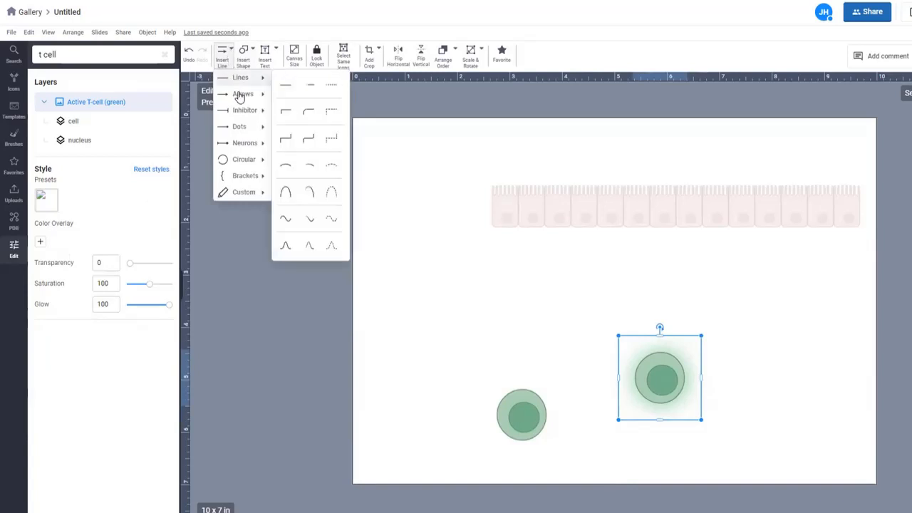
{"action": "mouse_move", "coordinate": [243, 94]}
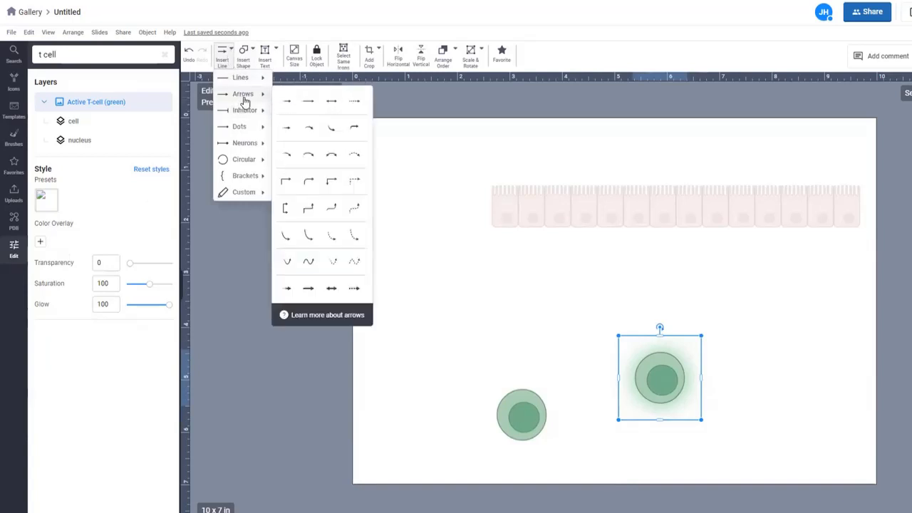
{"action": "left_click", "coordinate": [288, 161]}
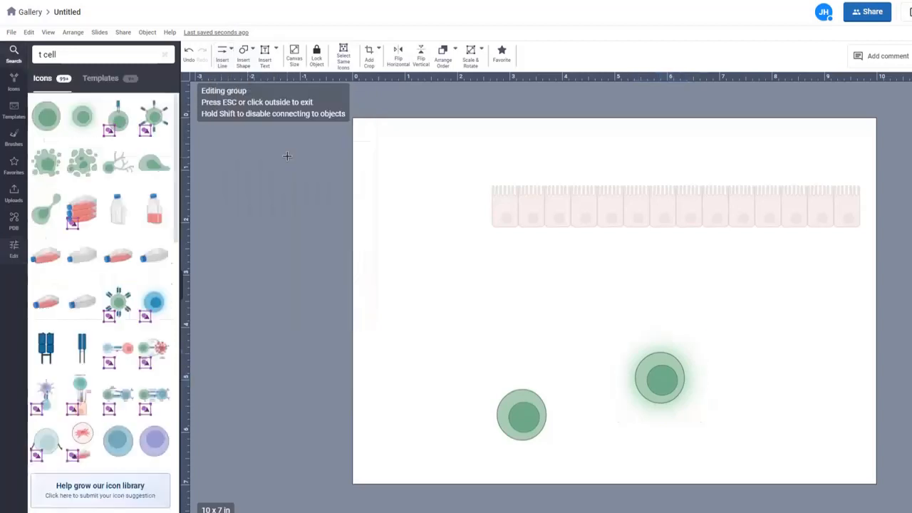
{"action": "mouse_move", "coordinate": [573, 415]}
{"action": "left_mouse_down"}
{"action": "mouse_move", "coordinate": [632, 381]}
{"action": "mouse_move", "coordinate": [619, 393]}
{"action": "left_mouse_up"}
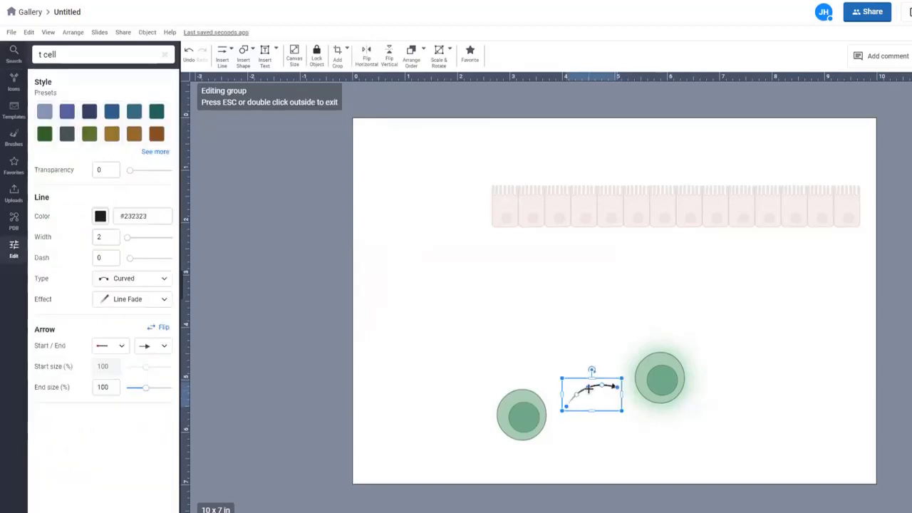
{"action": "left_click_drag", "start_coordinate": [588, 389], "coordinate": [556, 412]}
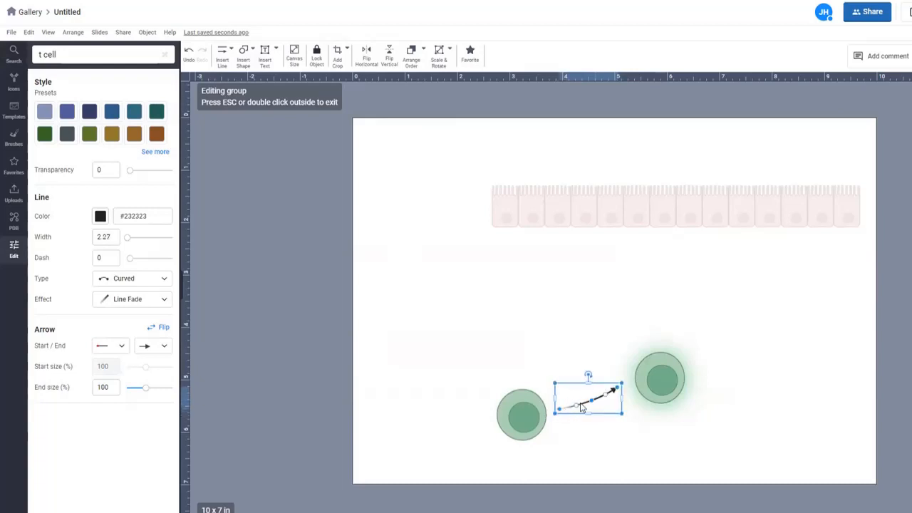
Step: Nudge the active T-cell slightly left and deselect it
{"action": "left_click_drag", "start_coordinate": [655, 387], "coordinate": [645, 392]}
{"action": "right_click", "coordinate": [645, 391]}
{"action": "left_click", "coordinate": [765, 364]}
{"action": "left_click", "coordinate": [774, 378]}
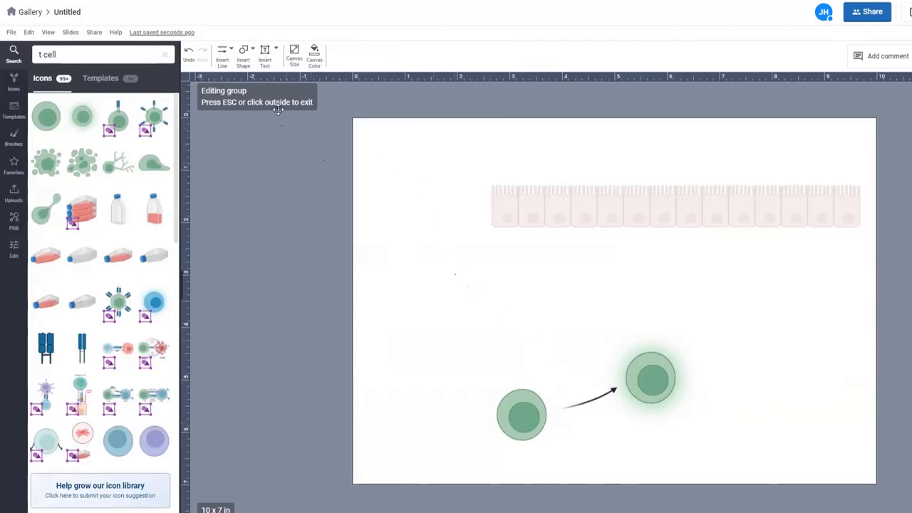
Step: Insert a 24pt heading reading 'Inflammation' at the top of the canvas
{"action": "left_click", "coordinate": [277, 50]}
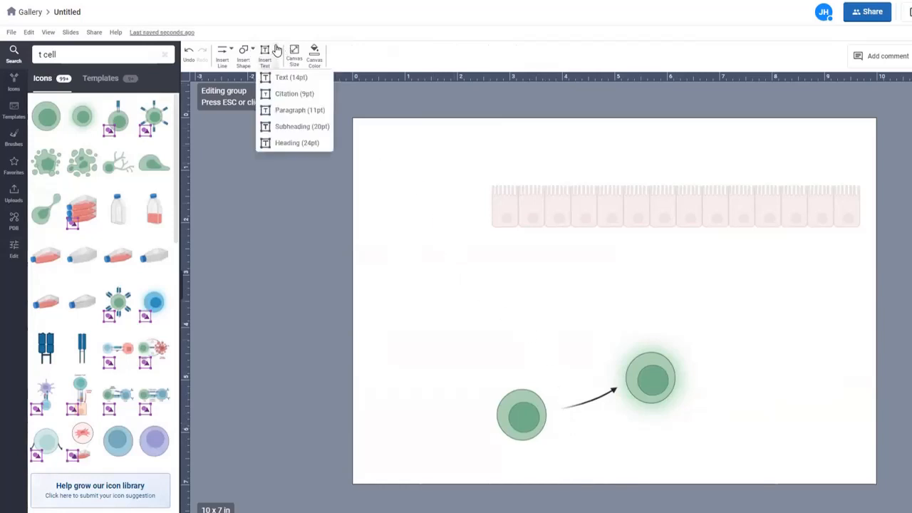
{"action": "left_click", "coordinate": [293, 146]}
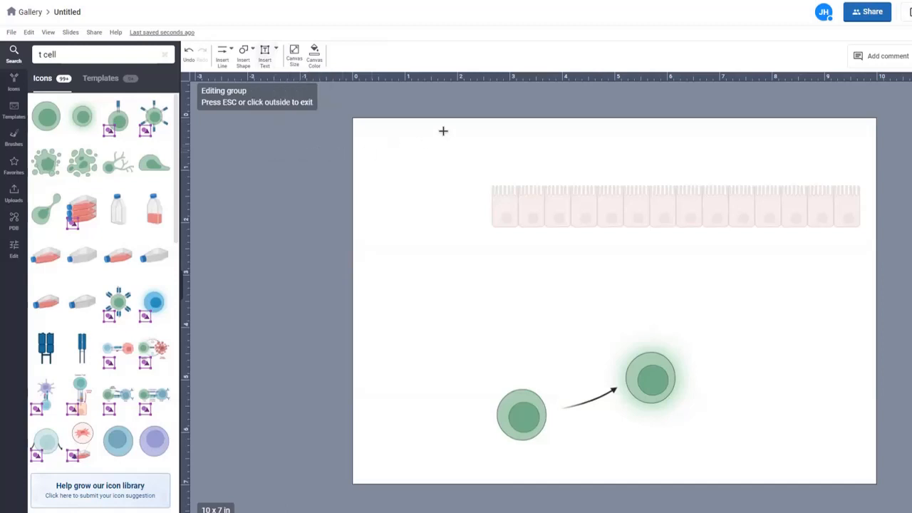
{"action": "left_click", "coordinate": [487, 131]}
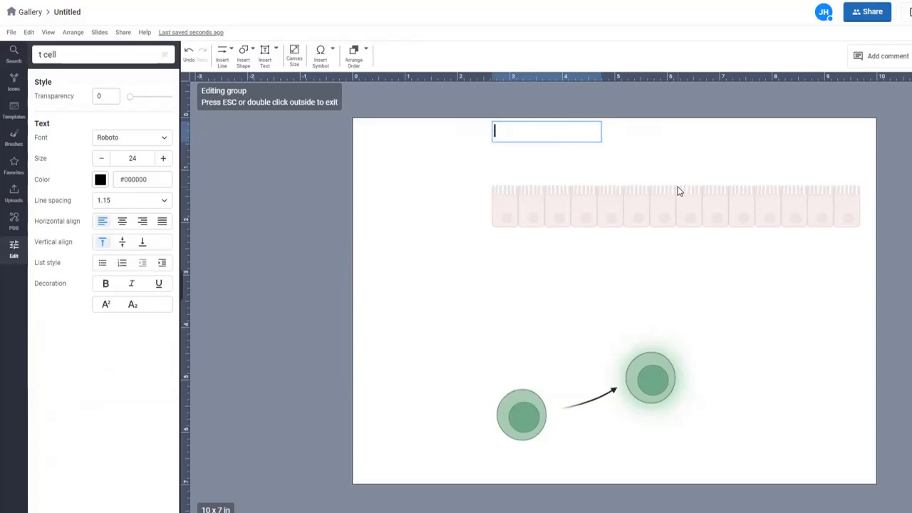
{"action": "type", "text": "Infamm"}
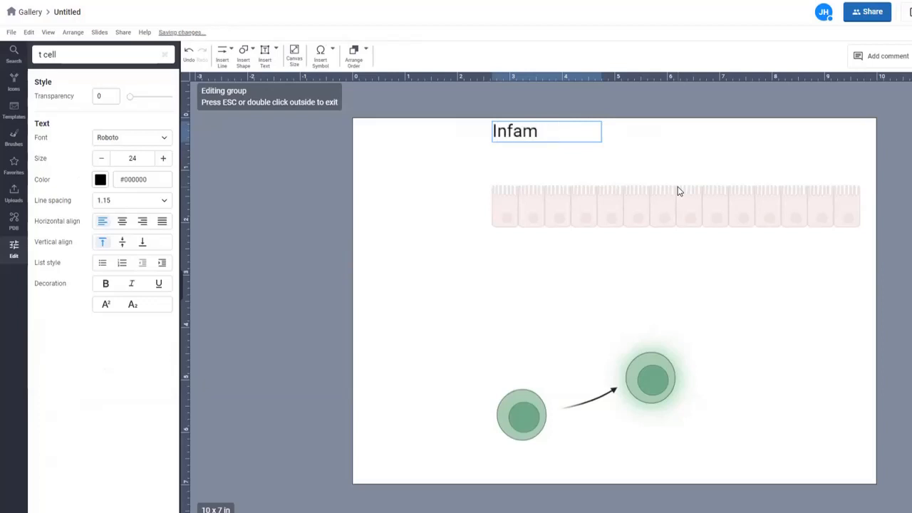
{"action": "key", "text": "BackSpace"}
{"action": "key", "text": "BackSpace"}
{"action": "type", "text": "lammation"}
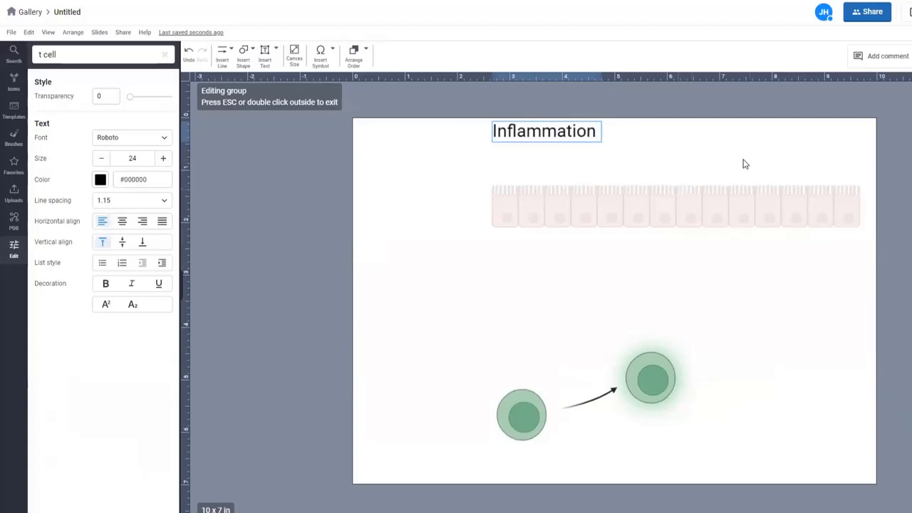
{"action": "left_click", "coordinate": [302, 134]}
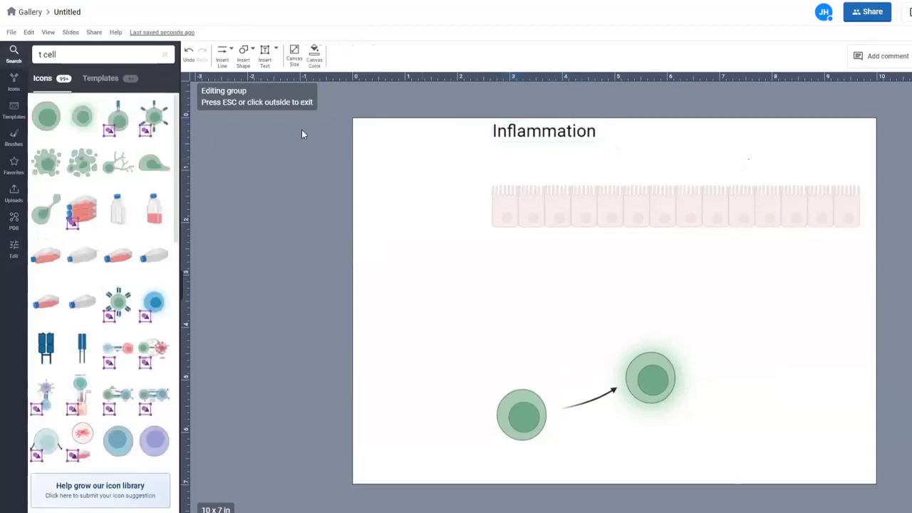
Step: Add a subheading label 'Intestinal lumen' above the right end of the epithelium
{"action": "left_click", "coordinate": [277, 51]}
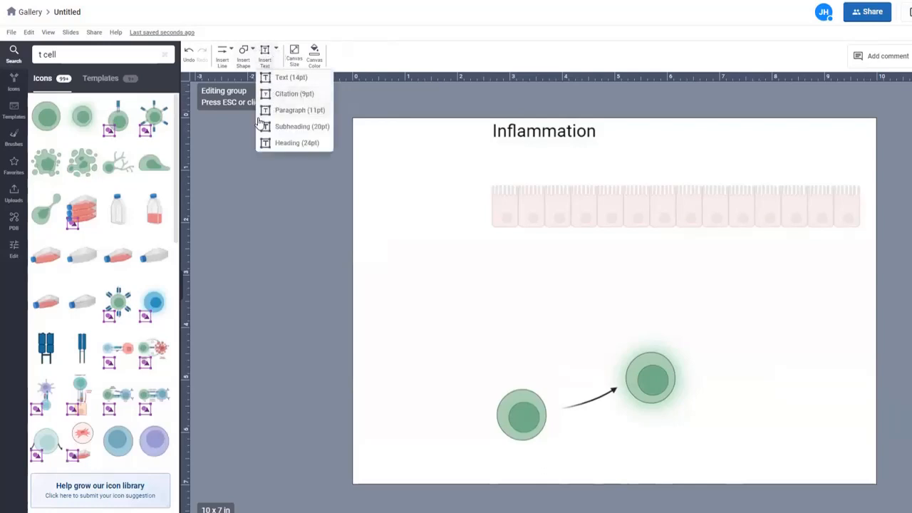
{"action": "left_click", "coordinate": [294, 129]}
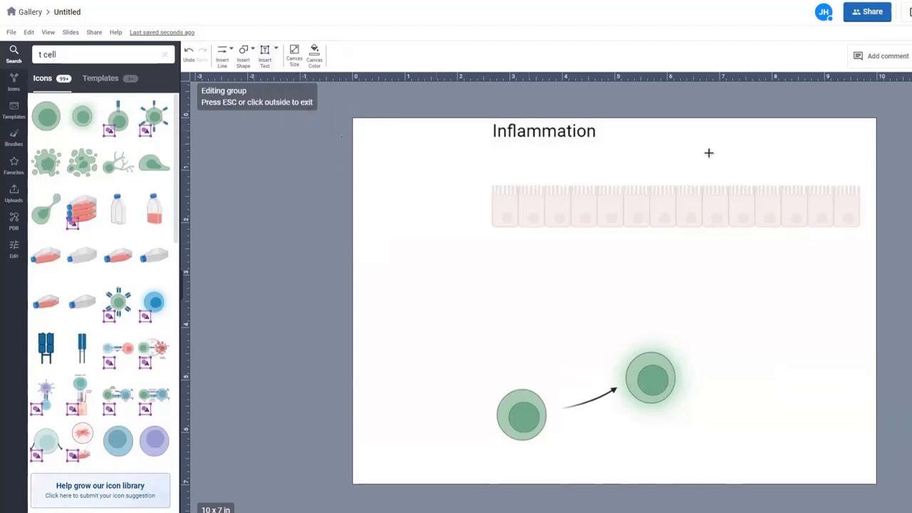
{"action": "left_click", "coordinate": [755, 150]}
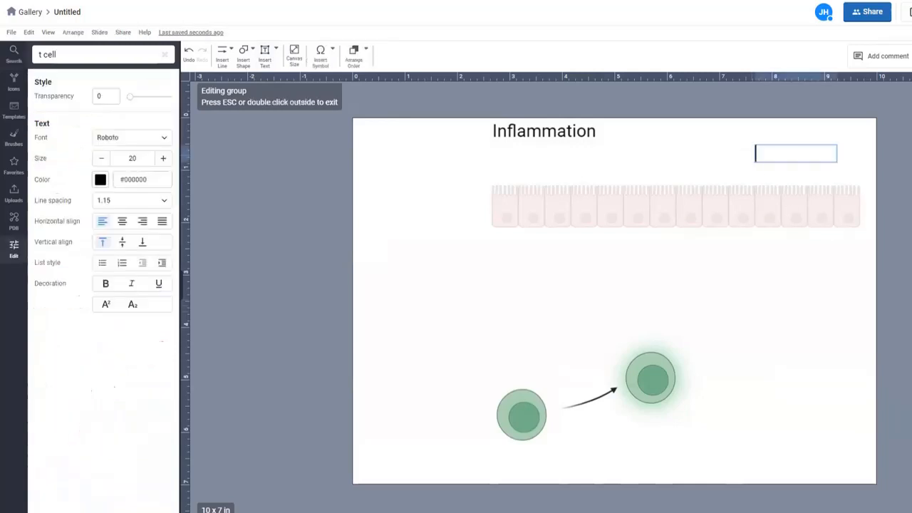
{"action": "type", "text": "Intestinal "}
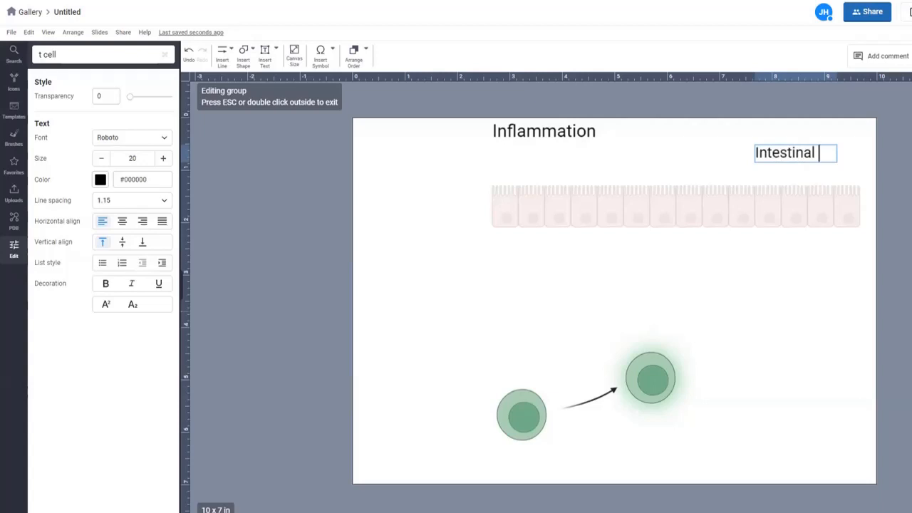
{"action": "type", "text": "luman"}
{"action": "key", "text": "BackSpace"}
{"action": "key", "text": "BackSpace"}
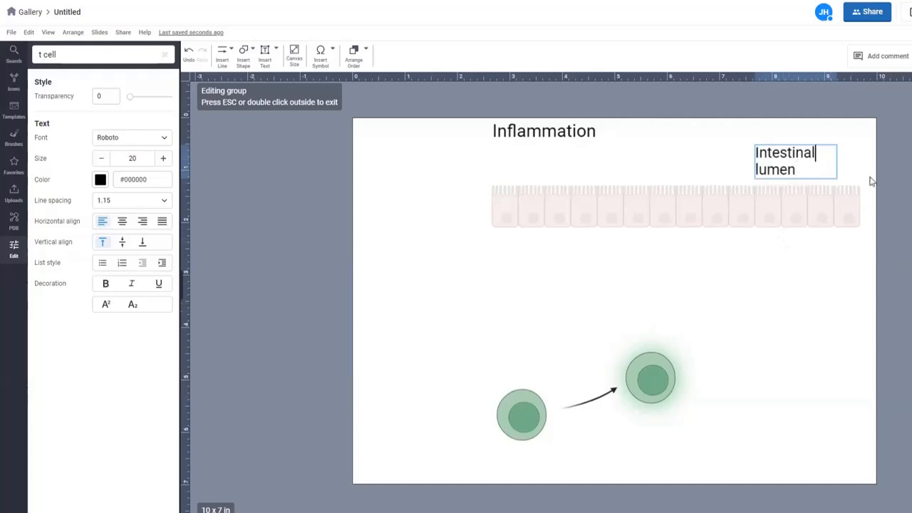
{"action": "left_click", "coordinate": [863, 163]}
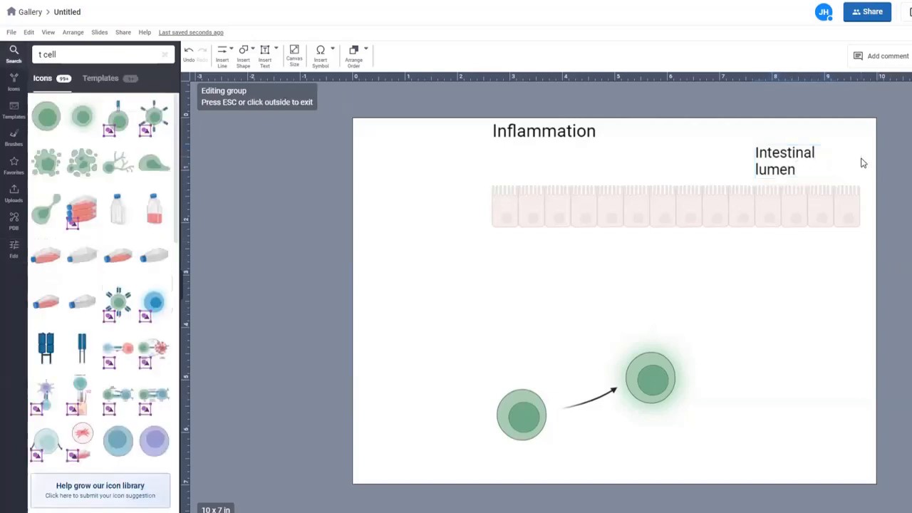
Step: Select the grouped figure to bring up its Group style panel
{"action": "left_click", "coordinate": [793, 153]}
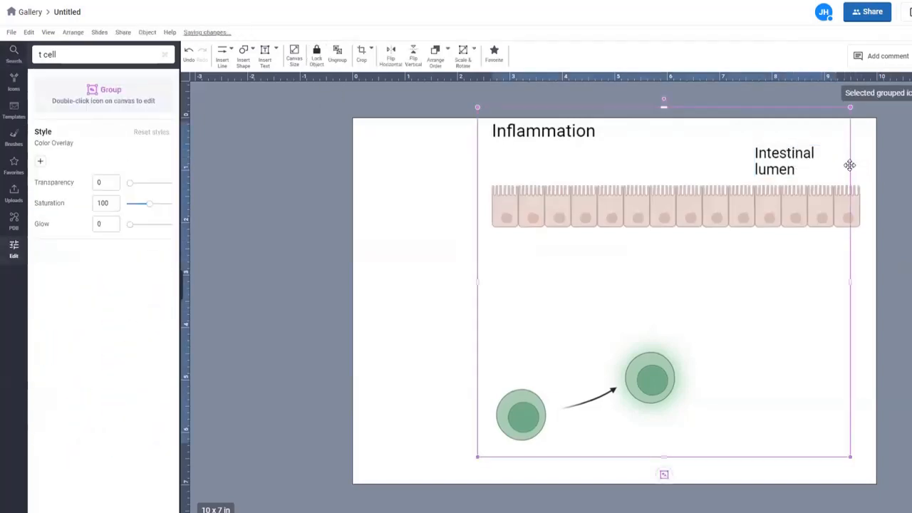
{"action": "left_click", "coordinate": [864, 173]}
{"action": "left_click", "coordinate": [780, 170]}
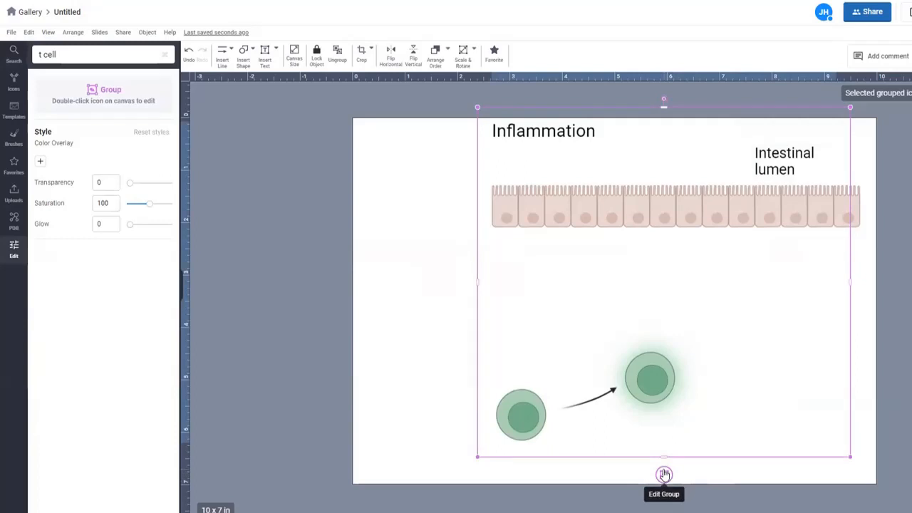
Step: Shrink the Intestinal lumen label to one line, colour it cyan #72BEB7, and copy it below the epithelium
{"action": "left_click", "coordinate": [664, 475]}
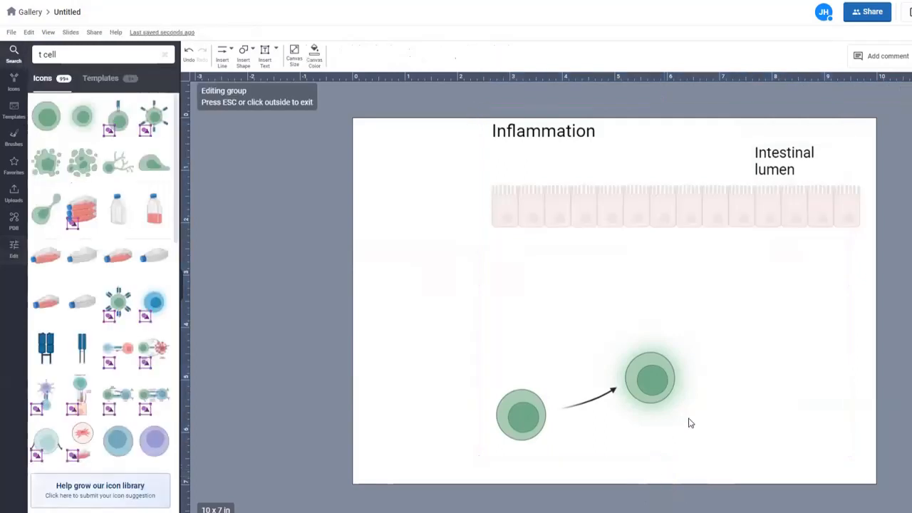
{"action": "left_click", "coordinate": [779, 170]}
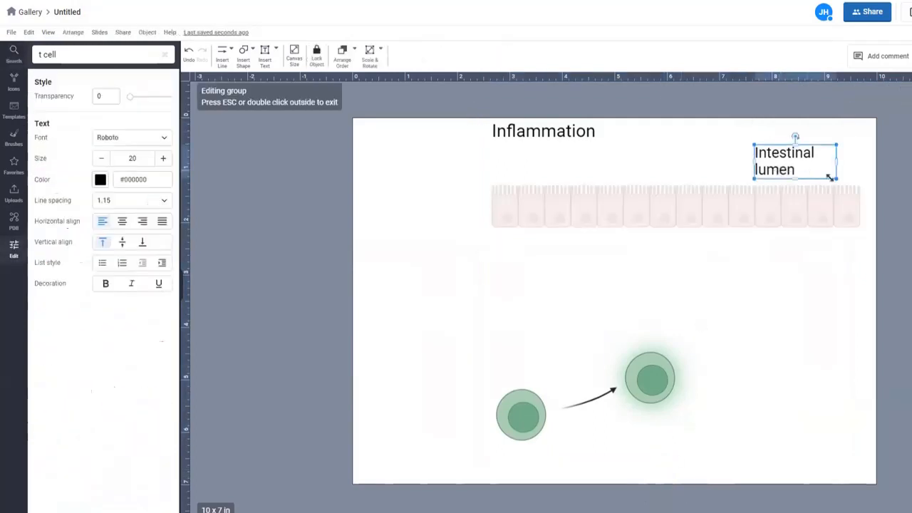
{"action": "left_click_drag", "start_coordinate": [836, 178], "coordinate": [803, 154]}
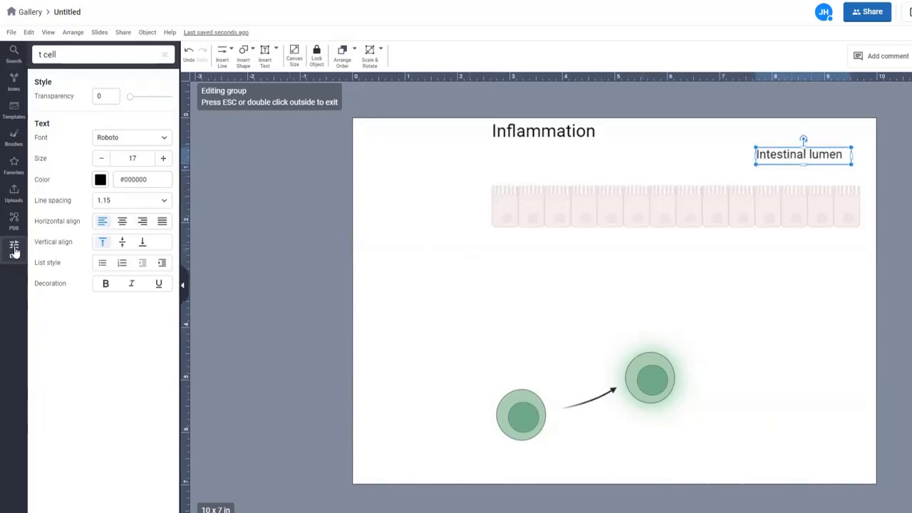
{"action": "left_click", "coordinate": [101, 181]}
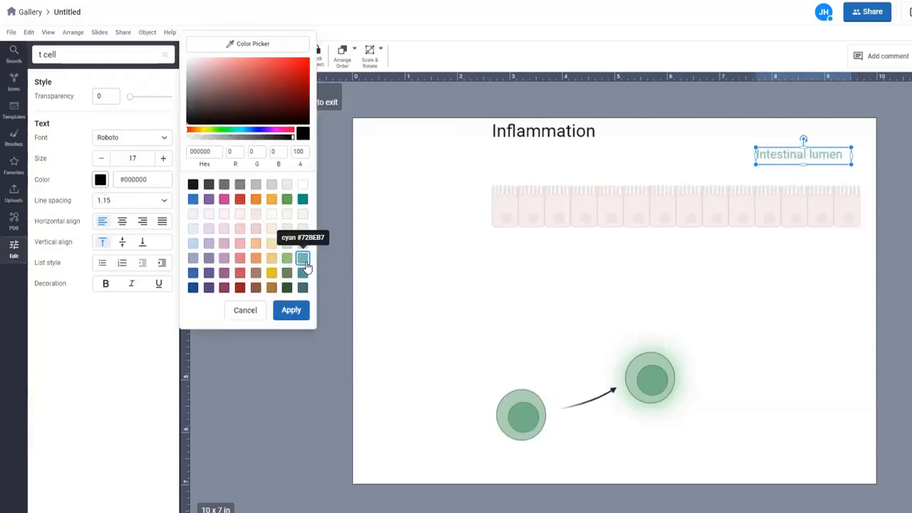
{"action": "left_click", "coordinate": [303, 261]}
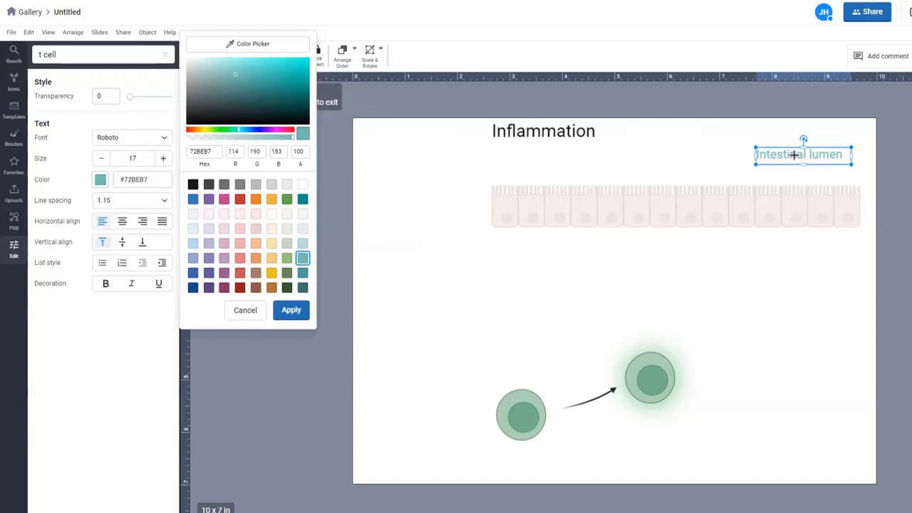
{"action": "left_click_drag", "start_coordinate": [794, 155], "coordinate": [784, 253]}
Step: Rewrite the copied label to read 'Lamina propria'
{"action": "double_click", "coordinate": [784, 253]}
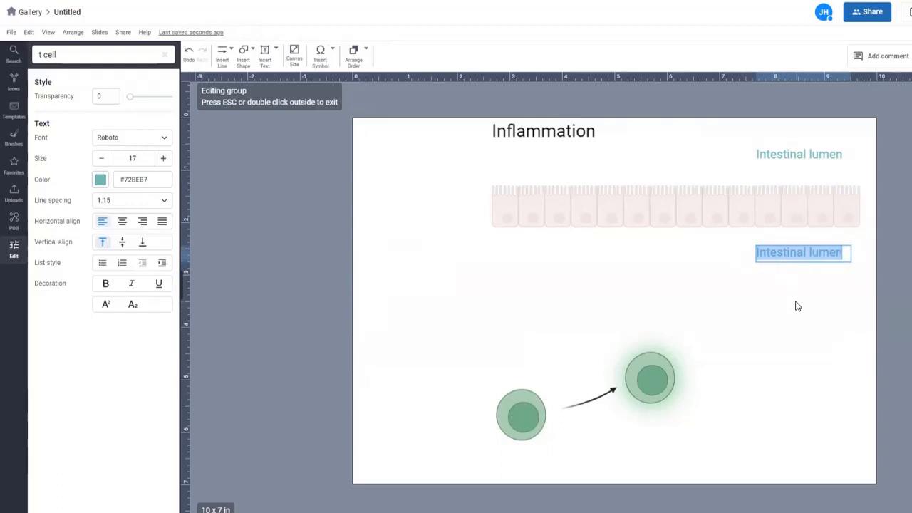
{"action": "type", "text": "Lamina propria"}
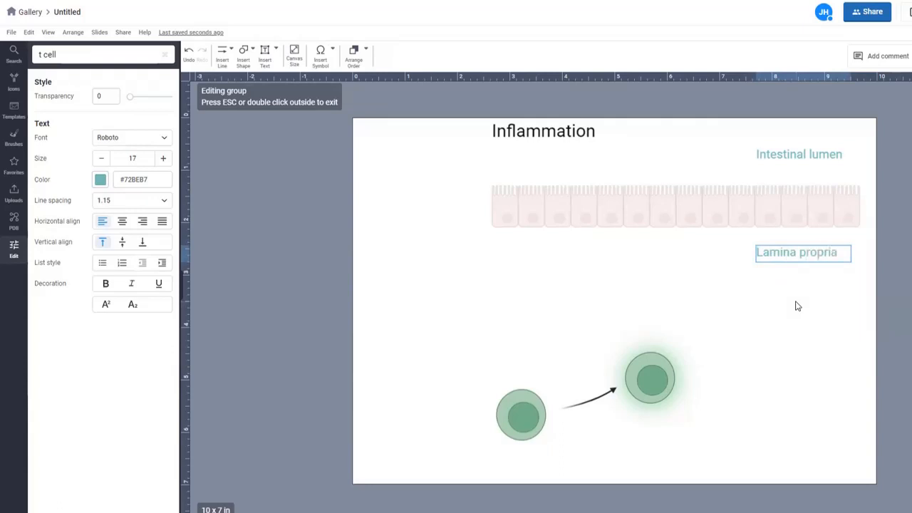
{"action": "left_click", "coordinate": [805, 312]}
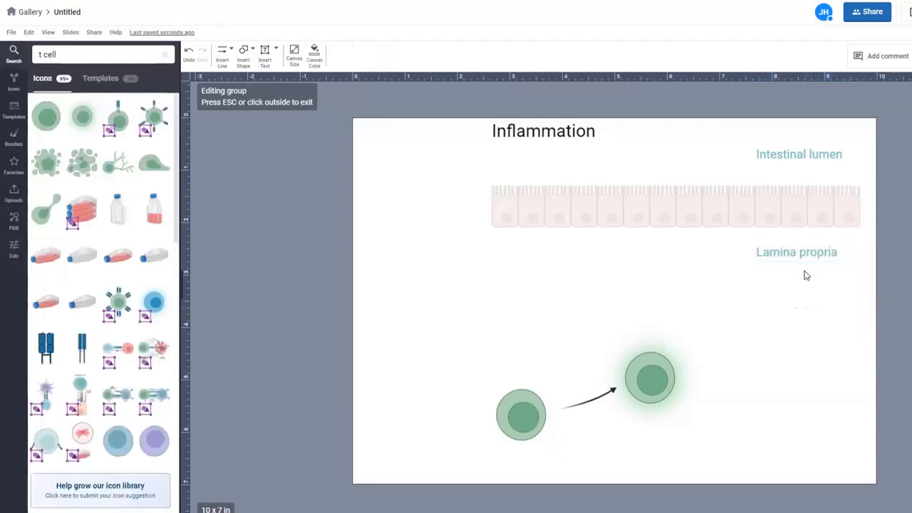
Step: Left-align the Lamina propria and Intestinal lumen labels
{"action": "left_click", "coordinate": [805, 251]}
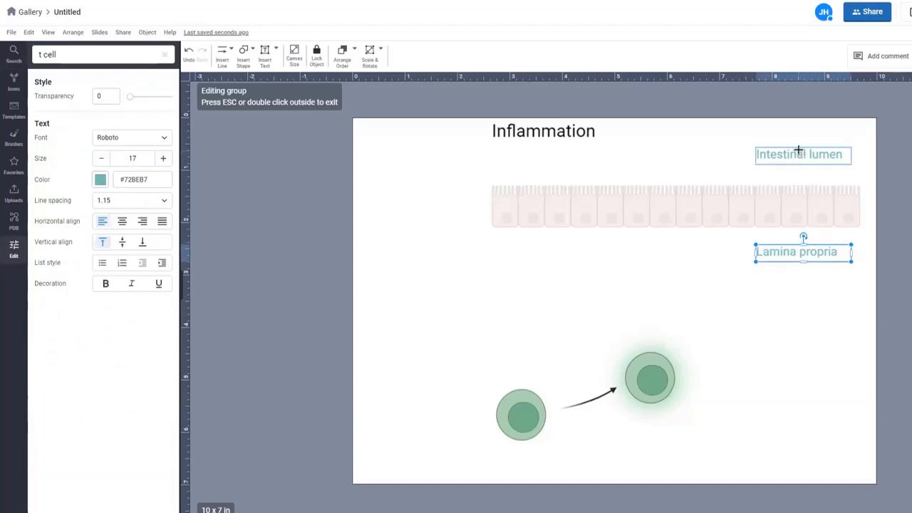
{"action": "left_click", "coordinate": [800, 152], "text": "shift"}
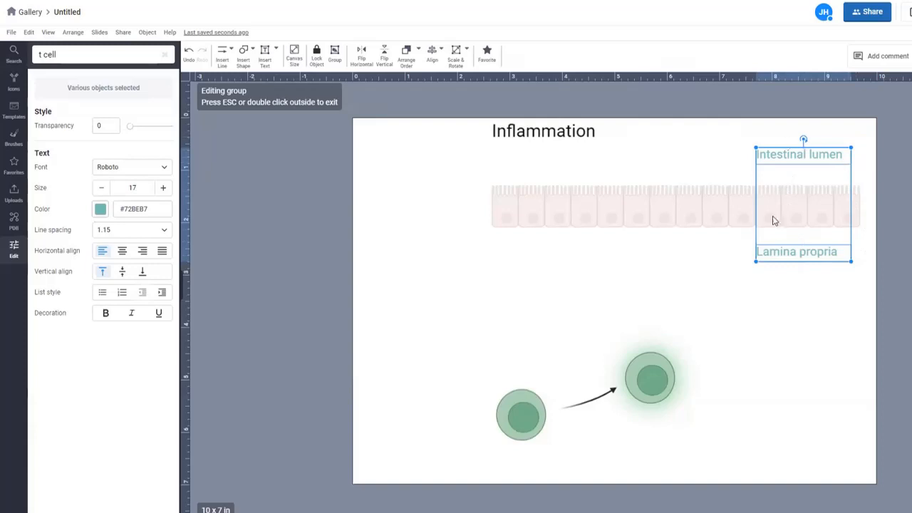
{"action": "left_click", "coordinate": [441, 52]}
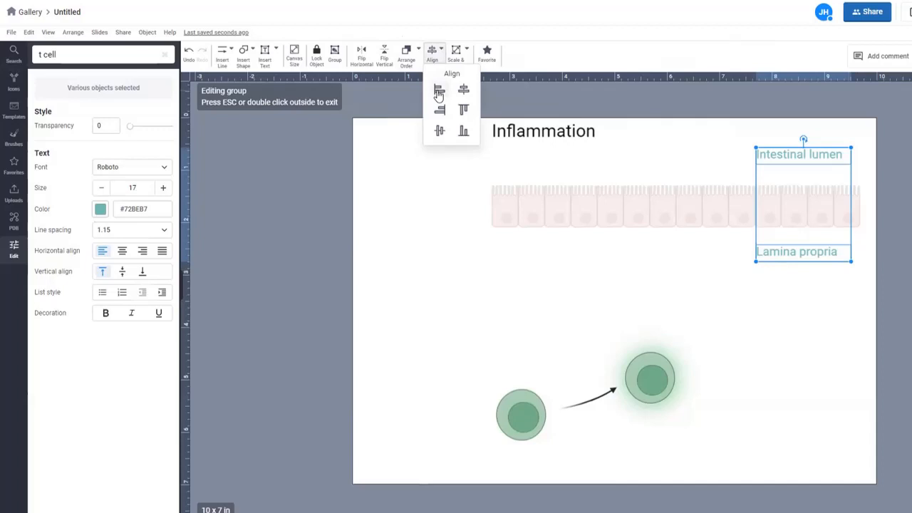
{"action": "left_click", "coordinate": [439, 93]}
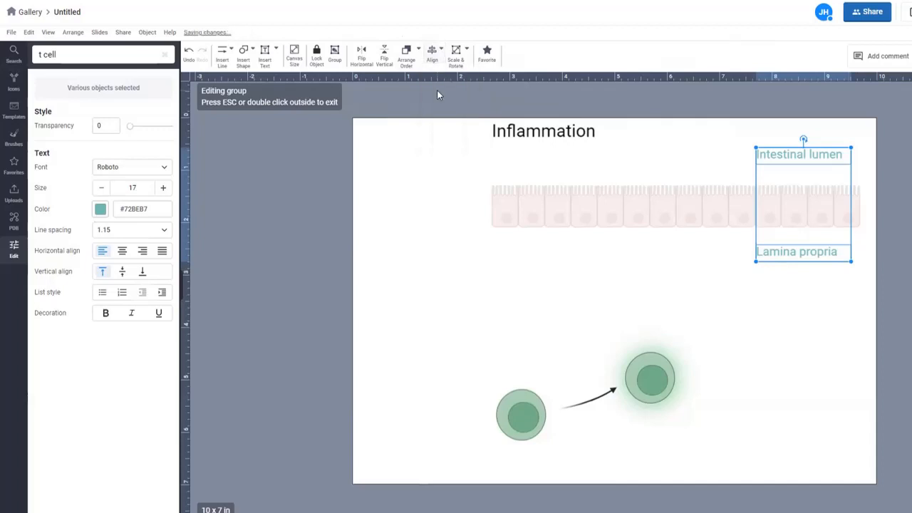
{"action": "left_click", "coordinate": [813, 330]}
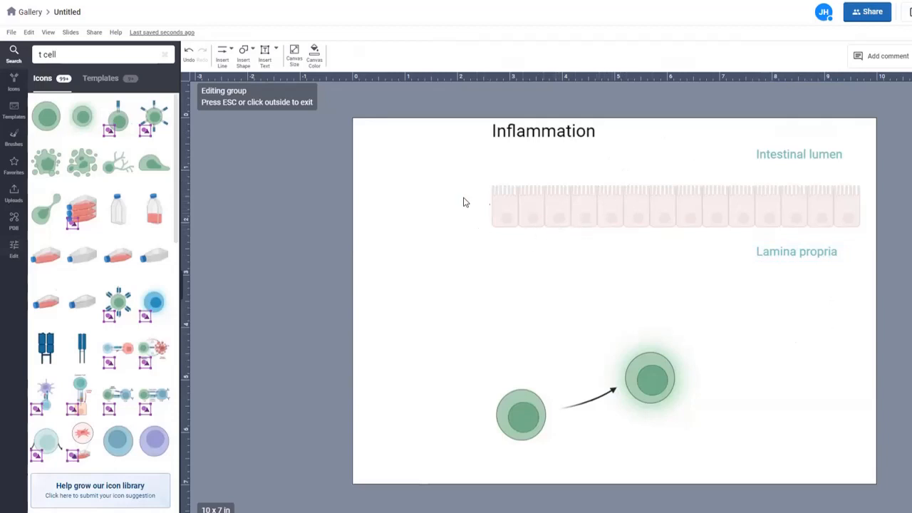
Step: Search the icon library for 'antigen'
{"action": "double_click", "coordinate": [104, 57]}
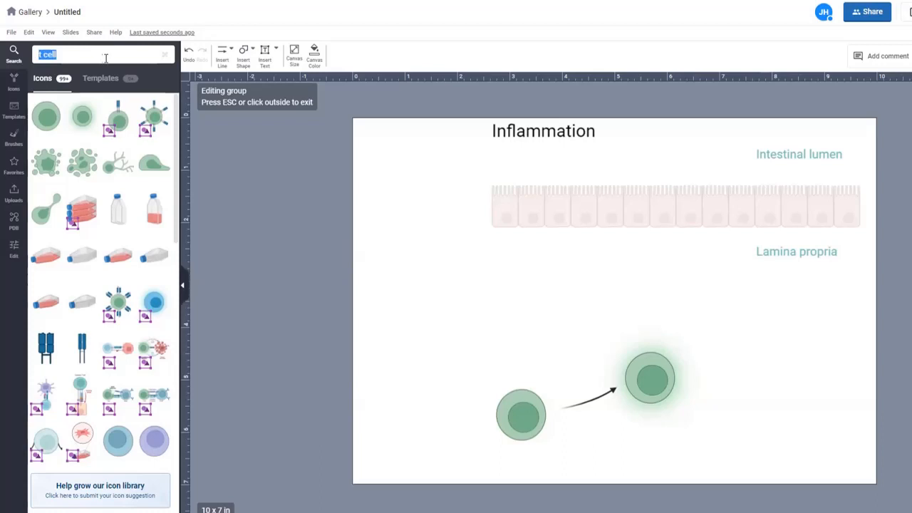
{"action": "left_click", "coordinate": [12, 81]}
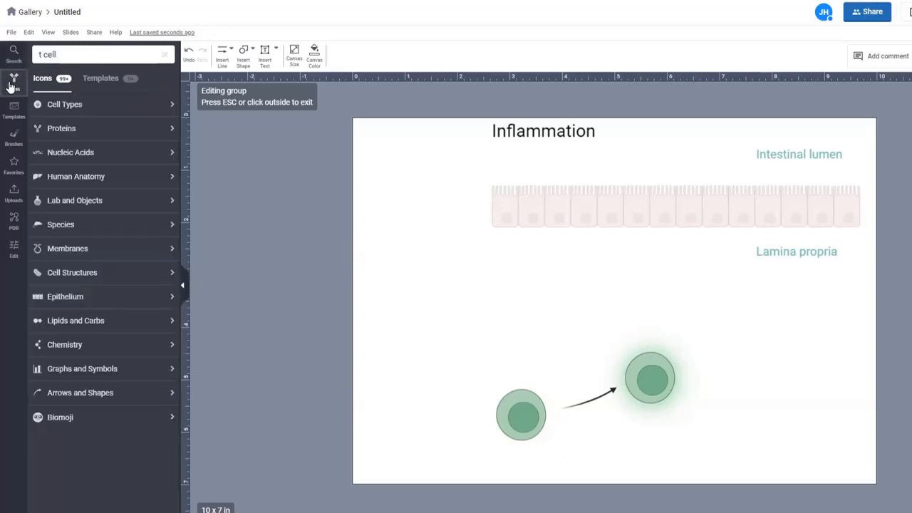
{"action": "triple_click", "coordinate": [59, 54]}
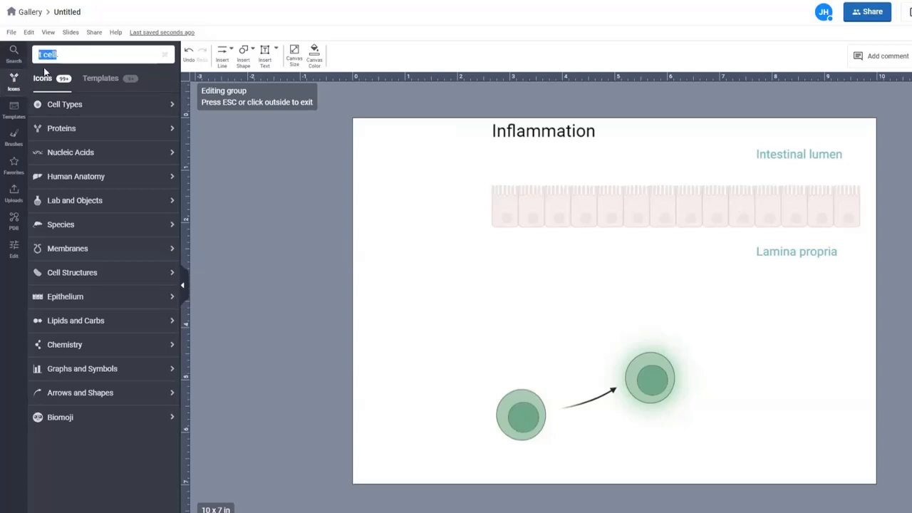
{"action": "type", "text": "antigen"}
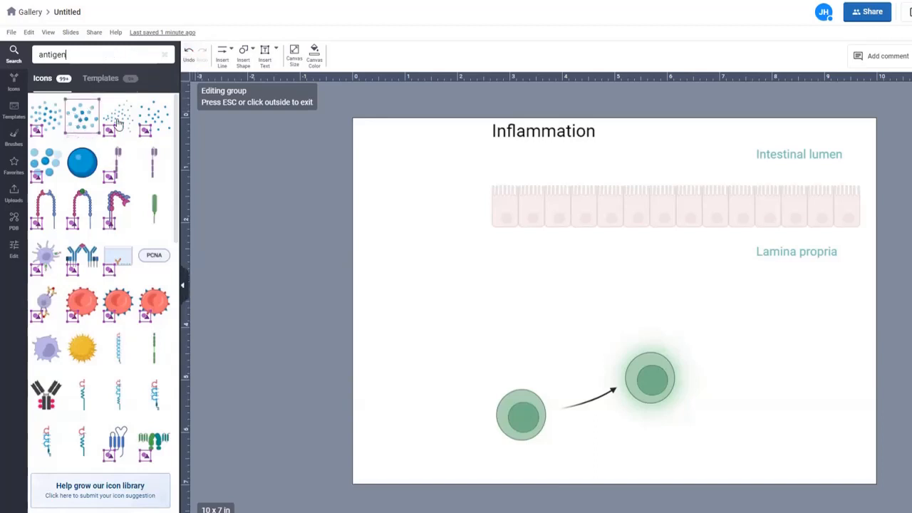
{"action": "mouse_move", "coordinate": [116, 124]}
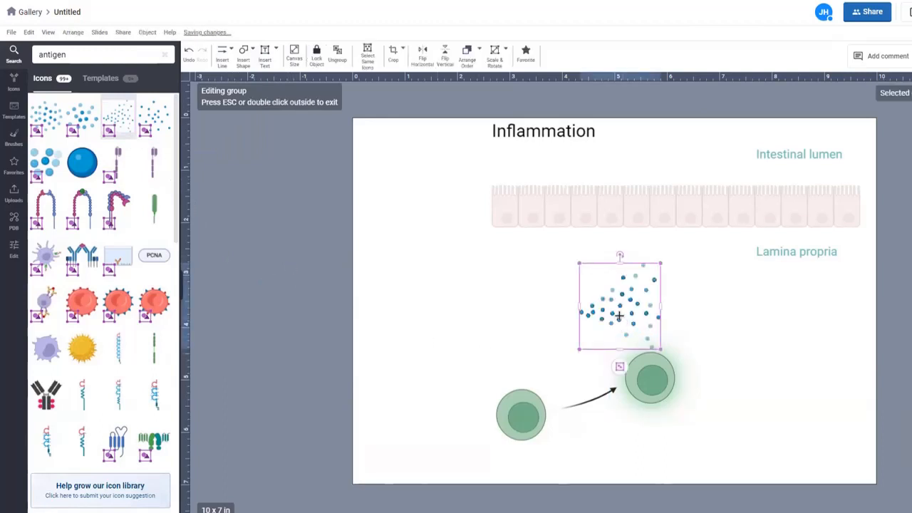
Step: Place the Spray of spheres above the epithelium, shrink it and tilt it counter-clockwise
{"action": "mouse_move", "coordinate": [619, 316]}
{"action": "left_mouse_down"}
{"action": "mouse_move", "coordinate": [649, 275]}
{"action": "mouse_move", "coordinate": [661, 210]}
{"action": "mouse_move", "coordinate": [646, 167]}
{"action": "mouse_move", "coordinate": [653, 176]}
{"action": "left_mouse_up"}
{"action": "mouse_move", "coordinate": [694, 122]}
{"action": "left_mouse_down"}
{"action": "mouse_move", "coordinate": [643, 159]}
{"action": "mouse_move", "coordinate": [648, 152]}
{"action": "left_mouse_up"}
{"action": "left_click_drag", "start_coordinate": [638, 122], "coordinate": [624, 126]}
Step: Shift the spray slightly left and add a 9pt citation 'Food allergen' text label
{"action": "left_click_drag", "start_coordinate": [641, 171], "coordinate": [632, 177]}
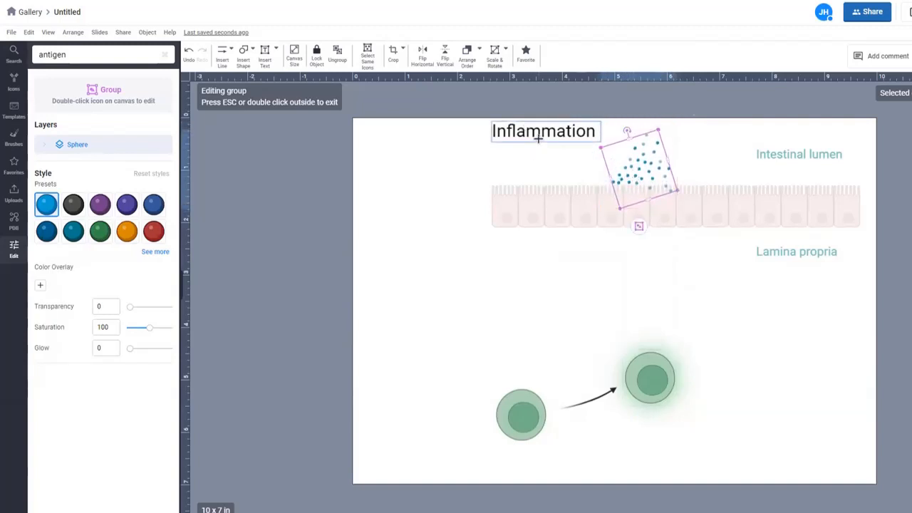
{"action": "left_click", "coordinate": [275, 52]}
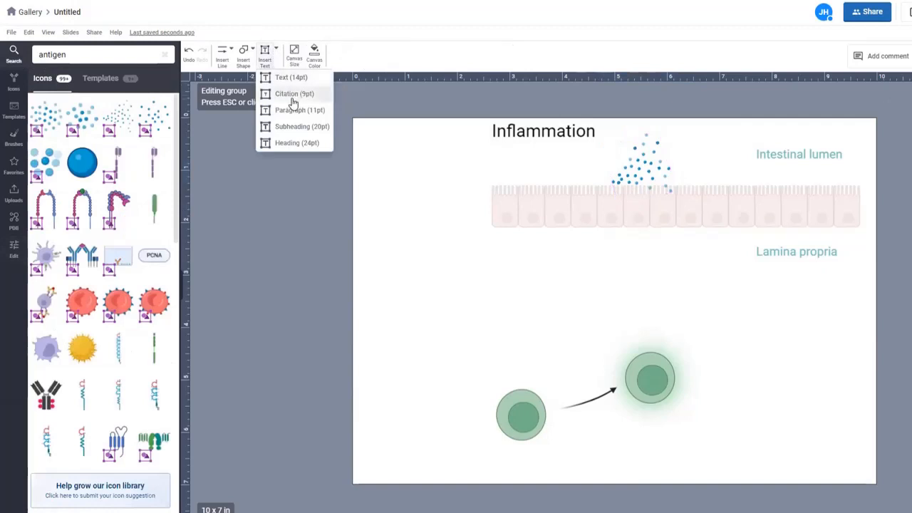
{"action": "left_click", "coordinate": [290, 98]}
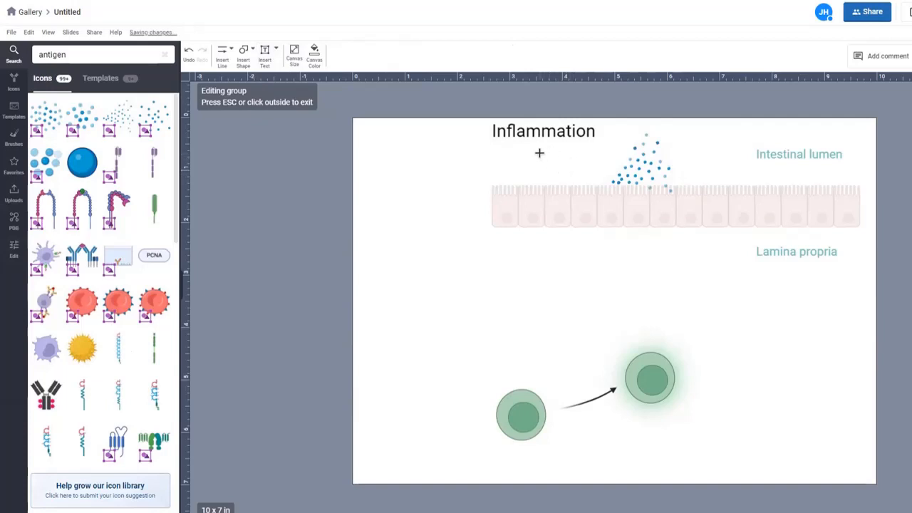
{"action": "left_click", "coordinate": [541, 154]}
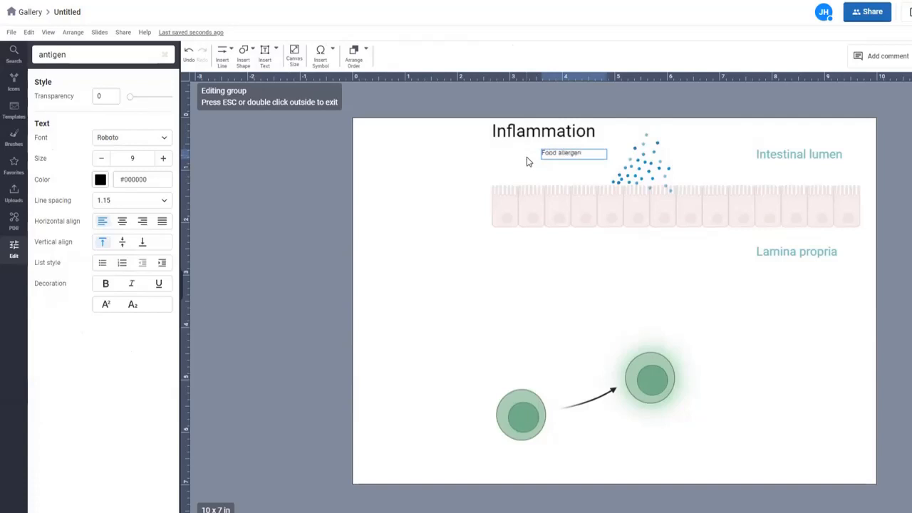
{"action": "left_click", "coordinate": [602, 165]}
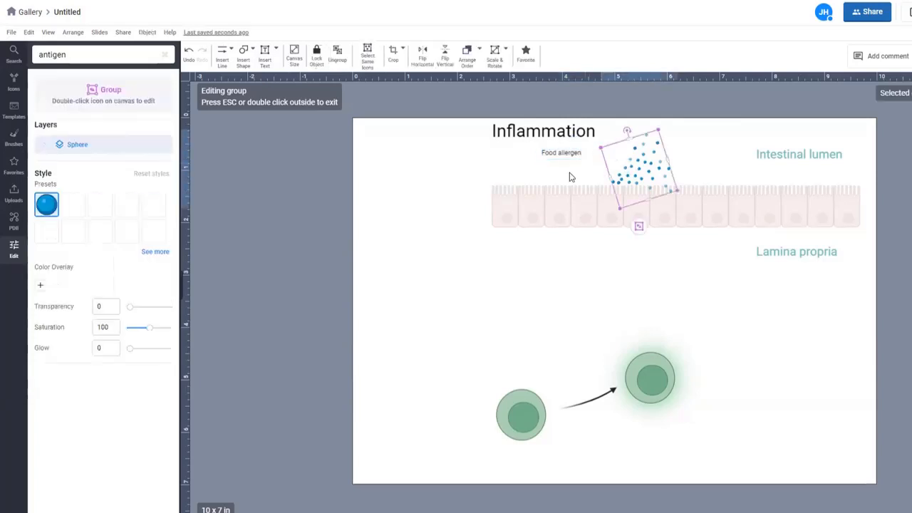
Step: Move the Food allergen label next to the dots and raise its size from 9 to 10
{"action": "left_click", "coordinate": [565, 152]}
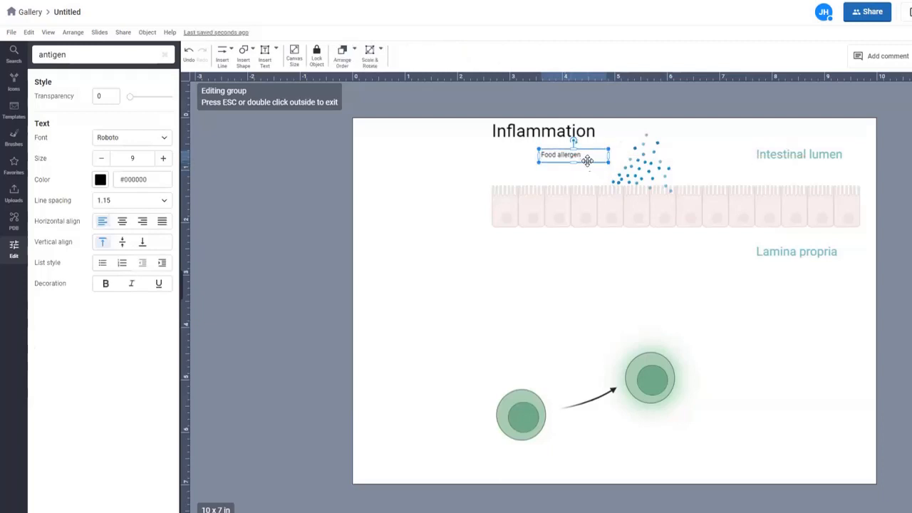
{"action": "left_click_drag", "start_coordinate": [589, 157], "coordinate": [638, 157]}
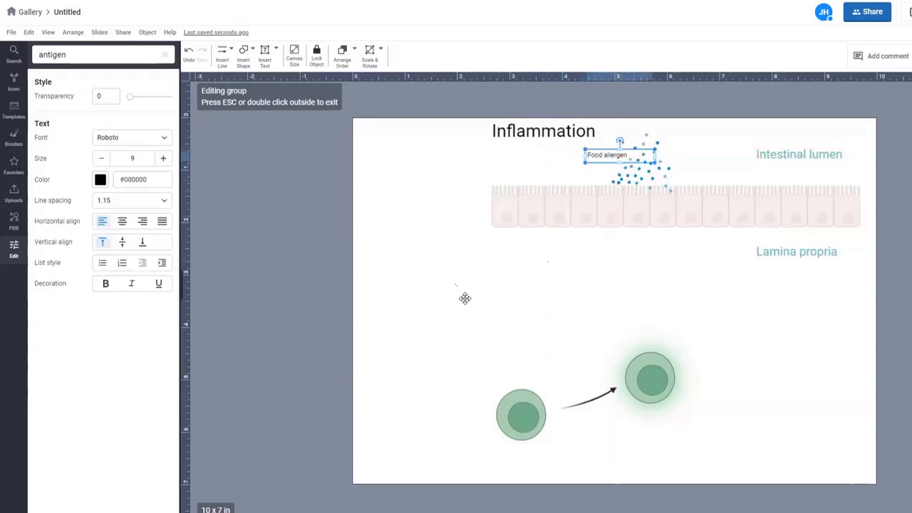
{"action": "left_click", "coordinate": [464, 300]}
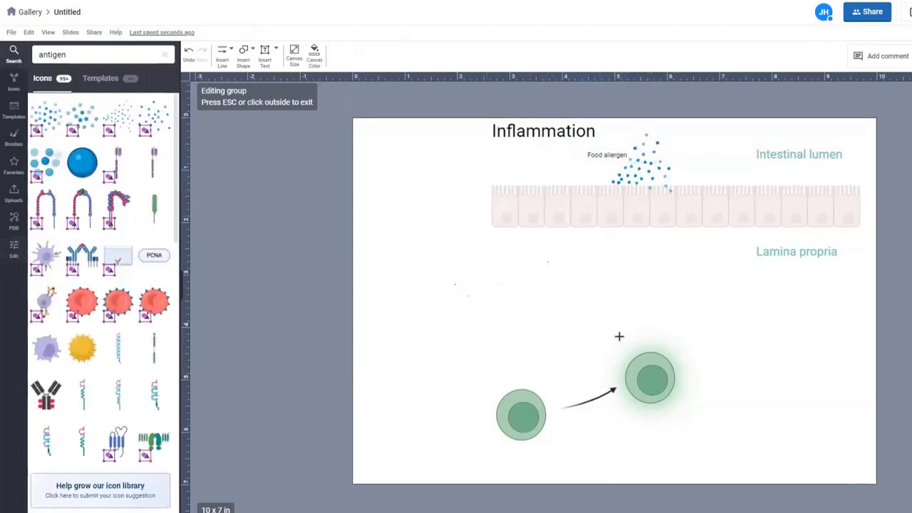
{"action": "left_click", "coordinate": [603, 155]}
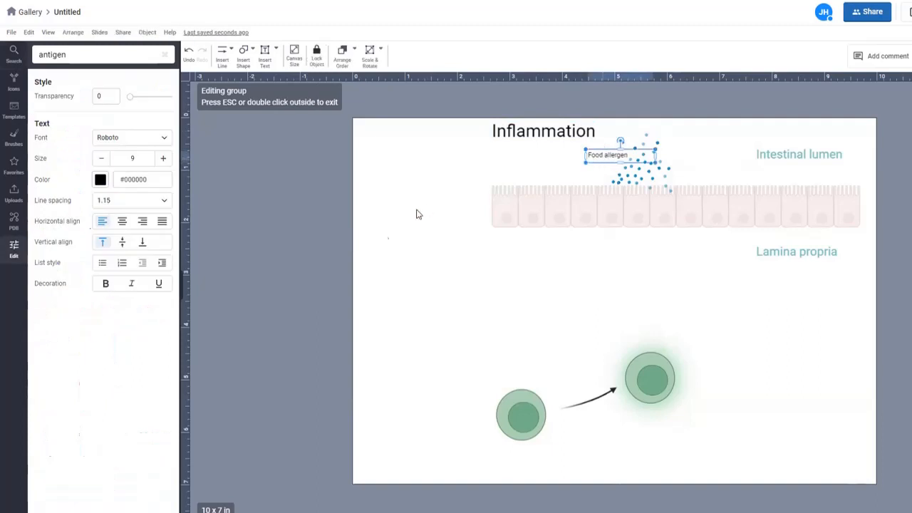
{"action": "left_click", "coordinate": [163, 158]}
{"action": "left_click", "coordinate": [596, 330]}
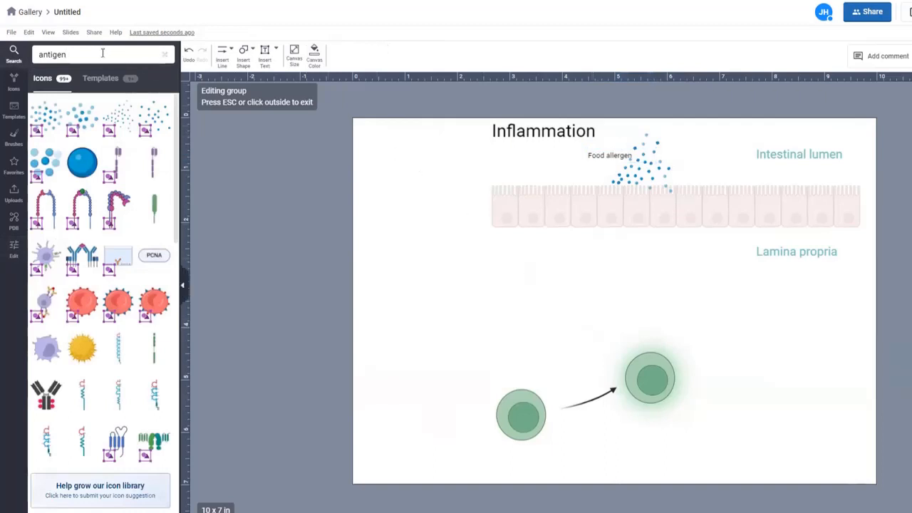
Step: Search icons for 'dendritic' and insert the Dendritic cell (squeezing)
{"action": "left_click_drag", "start_coordinate": [103, 53], "coordinate": [23, 52]}
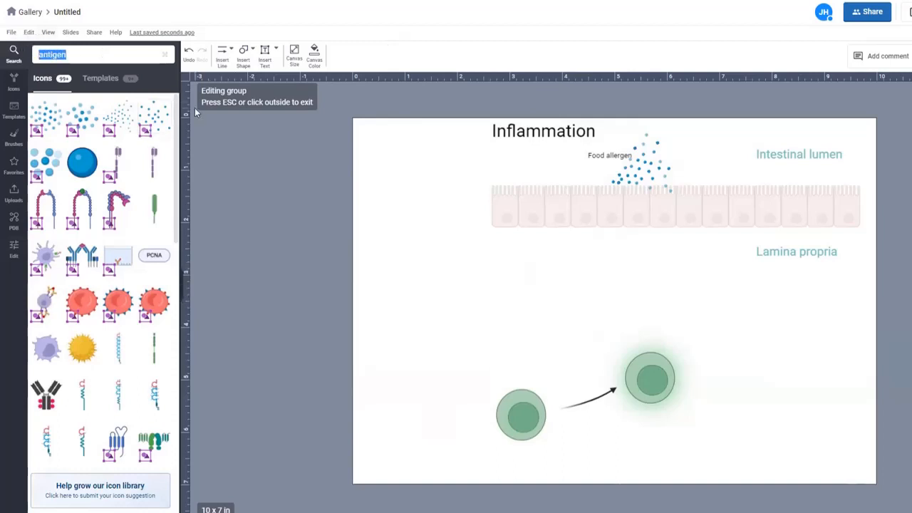
{"action": "type", "text": "dendritic"}
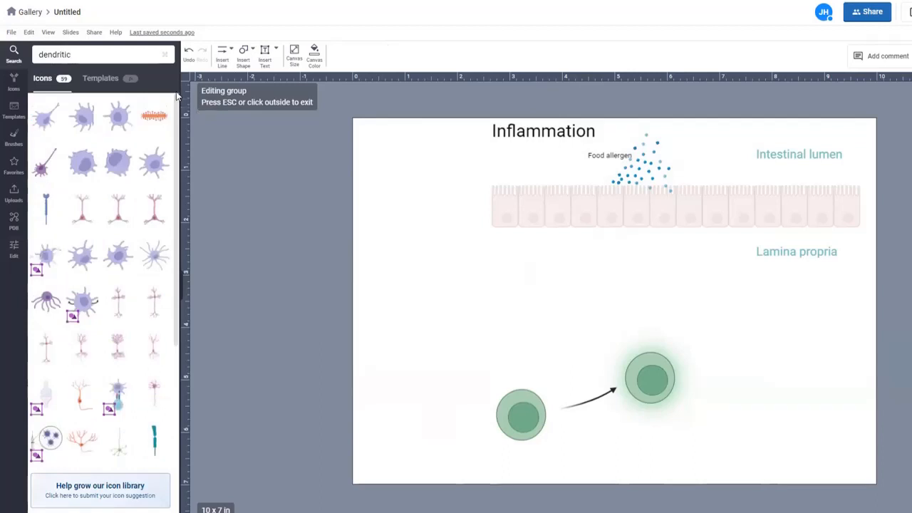
{"action": "mouse_move", "coordinate": [43, 126]}
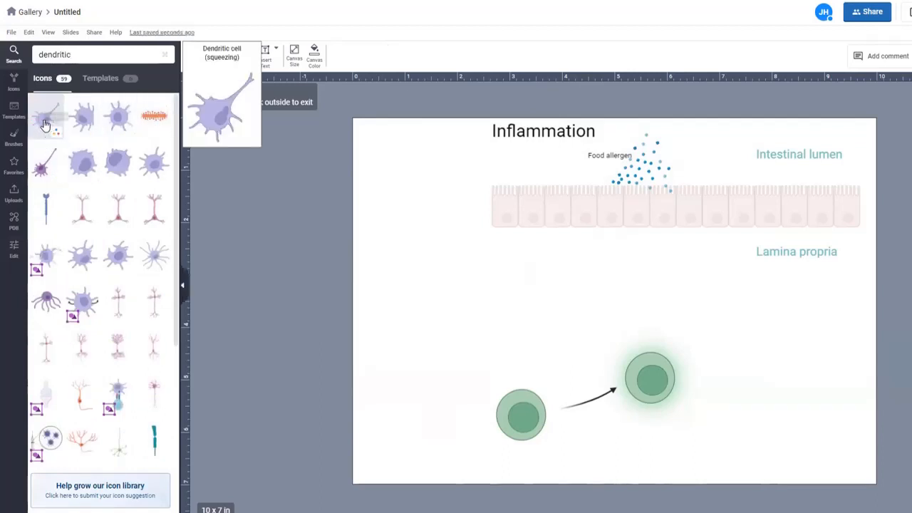
{"action": "left_click", "coordinate": [42, 125]}
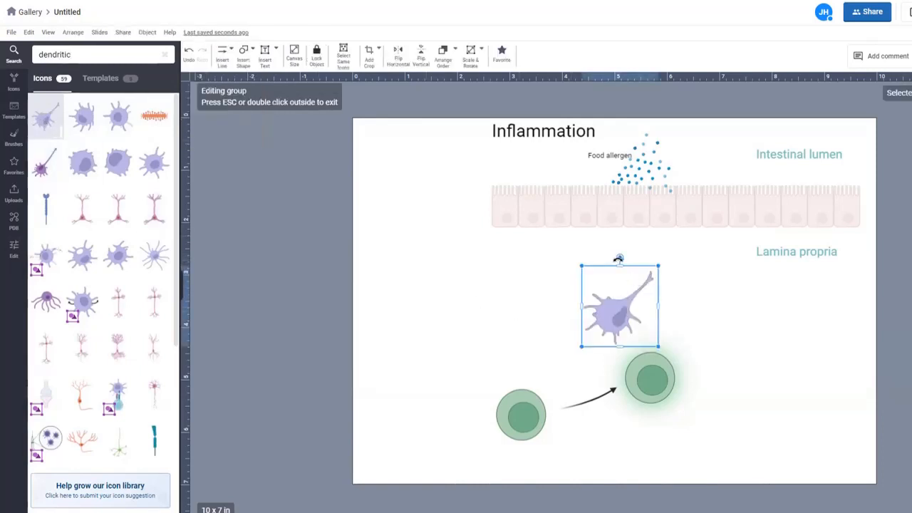
Step: Rotate the dendritic cell and move it up so its dendrite reaches into the epithelium
{"action": "left_click_drag", "start_coordinate": [617, 258], "coordinate": [566, 259]}
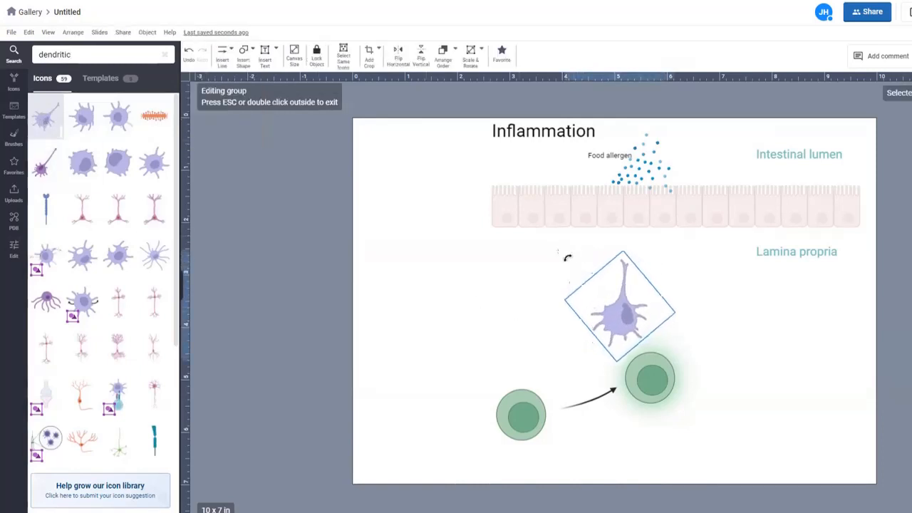
{"action": "left_click_drag", "start_coordinate": [619, 322], "coordinate": [516, 270]}
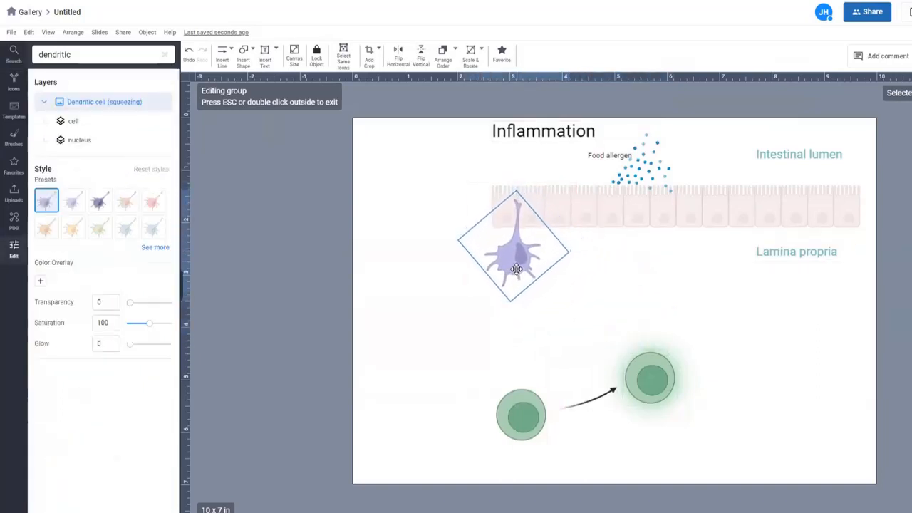
{"action": "right_click", "coordinate": [516, 269]}
{"action": "left_click", "coordinate": [436, 309]}
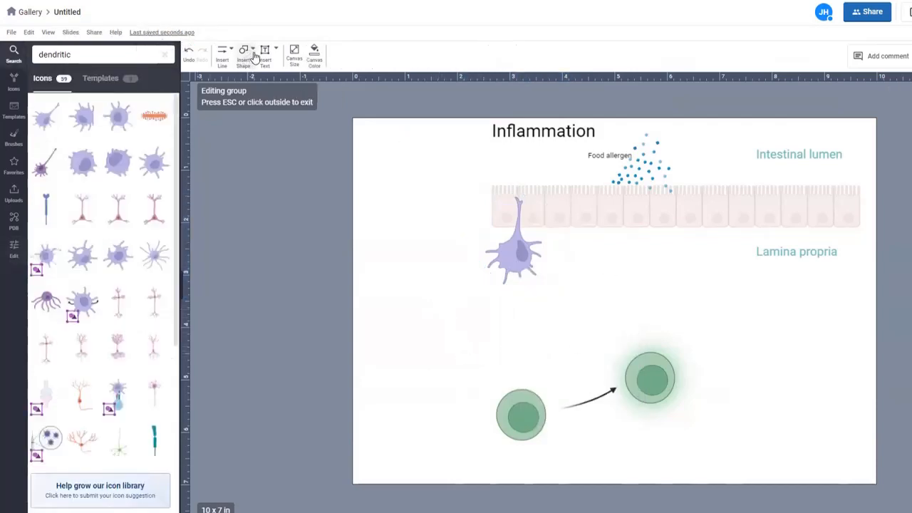
Step: Browse the line and shape insertion options
{"action": "left_click", "coordinate": [232, 56]}
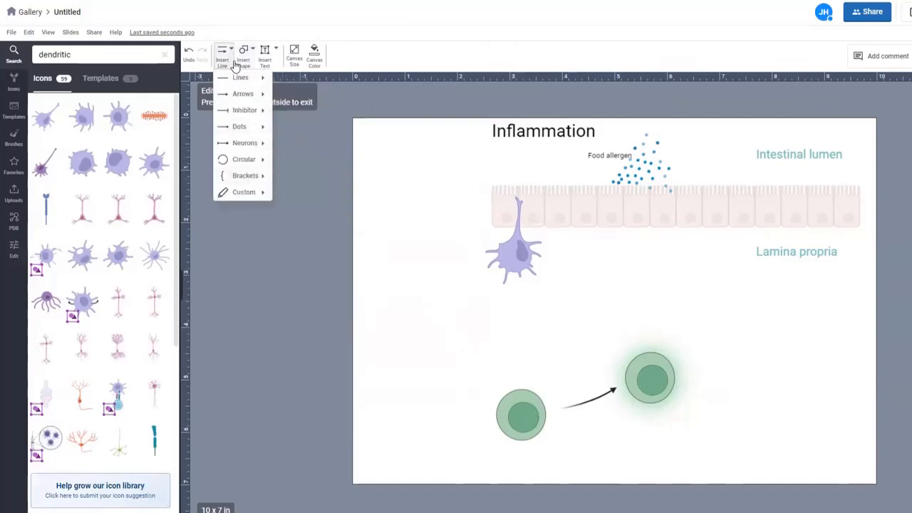
{"action": "left_click", "coordinate": [253, 52]}
{"action": "left_click", "coordinate": [255, 52]}
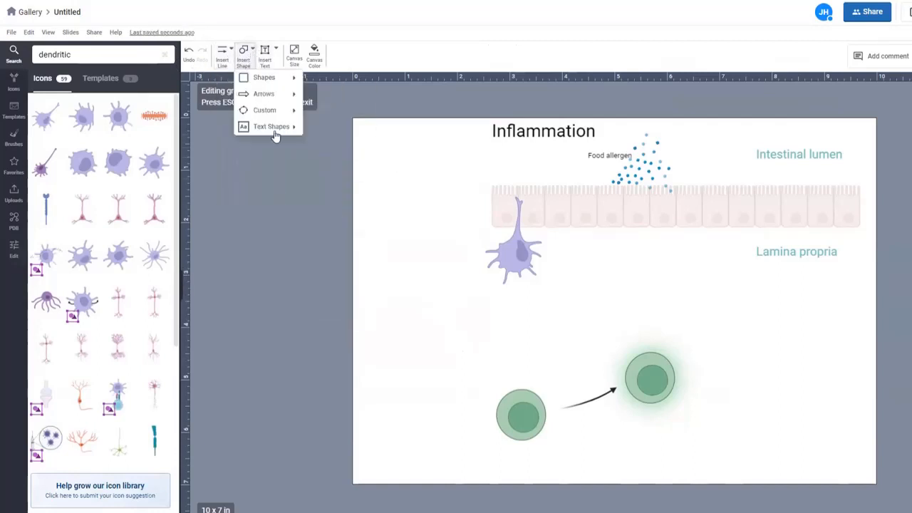
{"action": "mouse_move", "coordinate": [280, 132]}
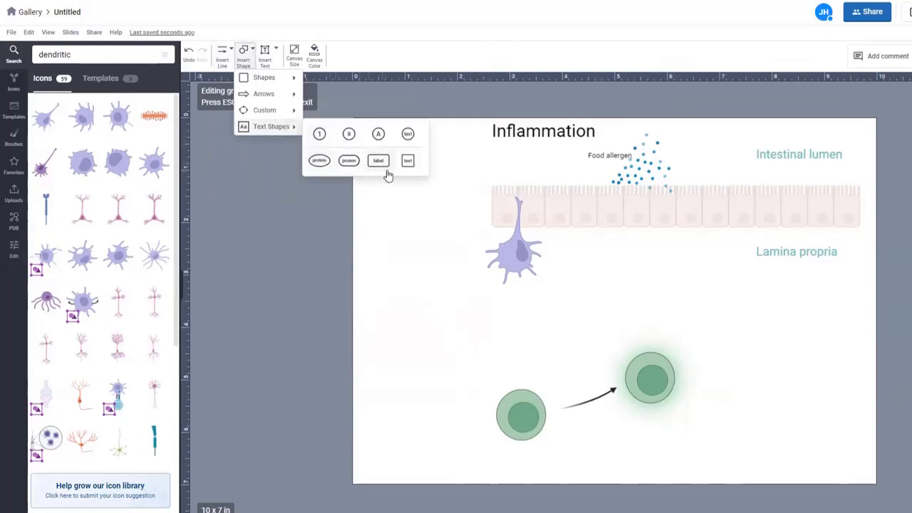
Step: Add an 11pt paragraph label 'Dendritic cell' just beneath the dendritic cell
{"action": "left_click", "coordinate": [275, 51]}
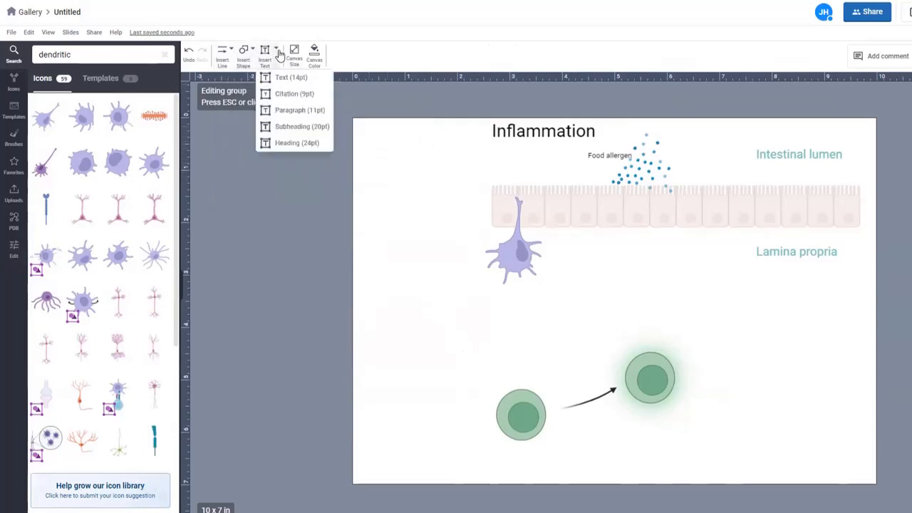
{"action": "left_click", "coordinate": [294, 112]}
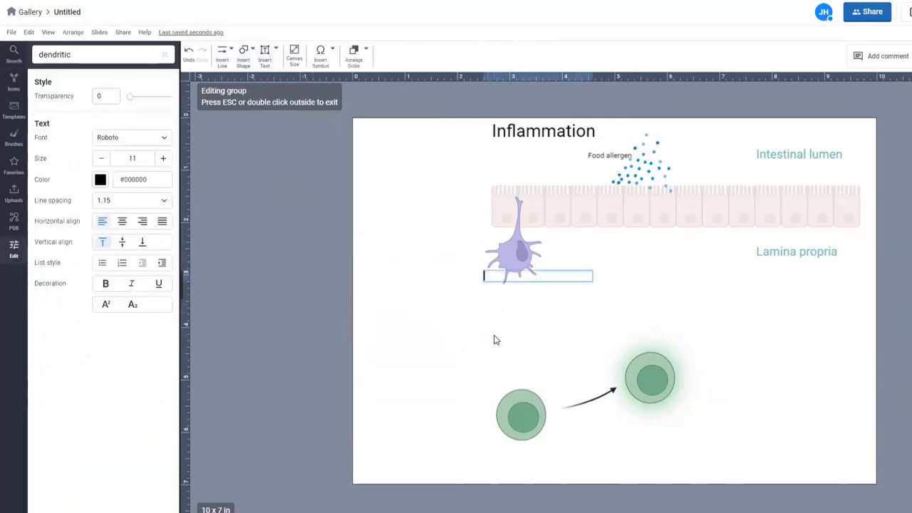
{"action": "type", "text": "Dendritic cell"}
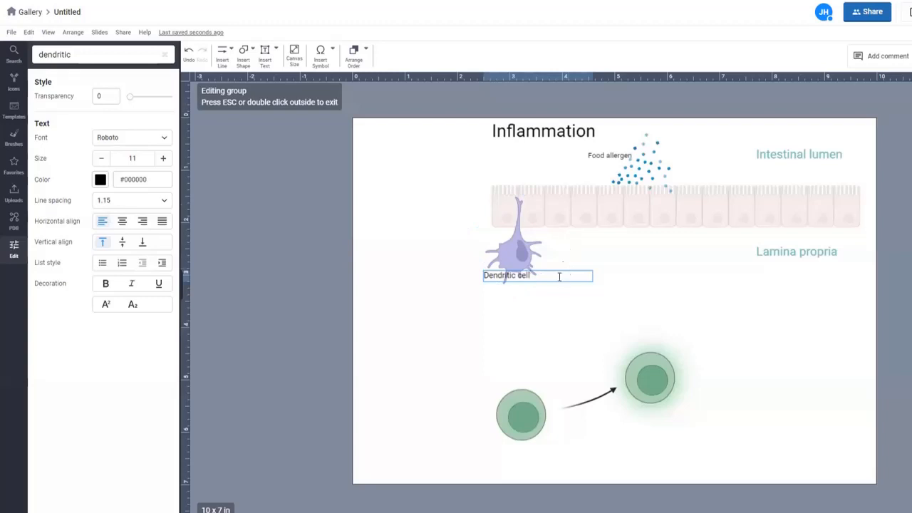
{"action": "key", "text": "Escape"}
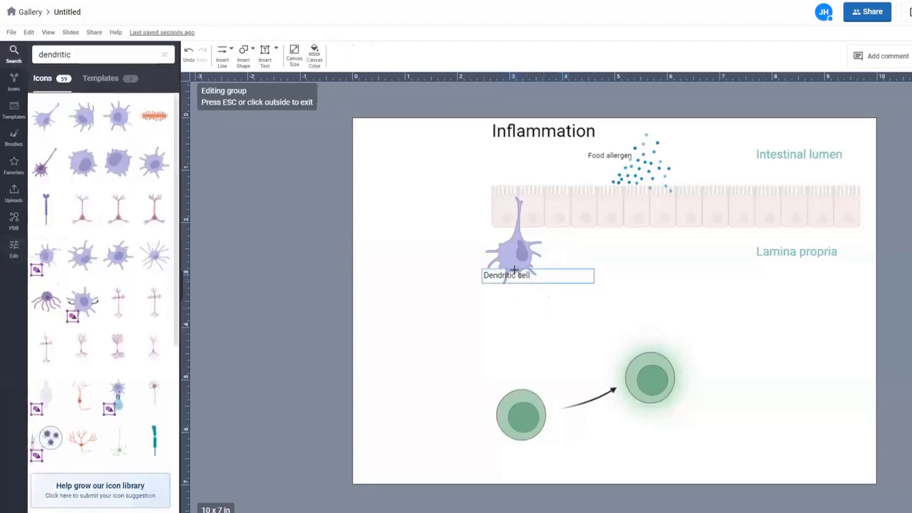
{"action": "left_click", "coordinate": [510, 275]}
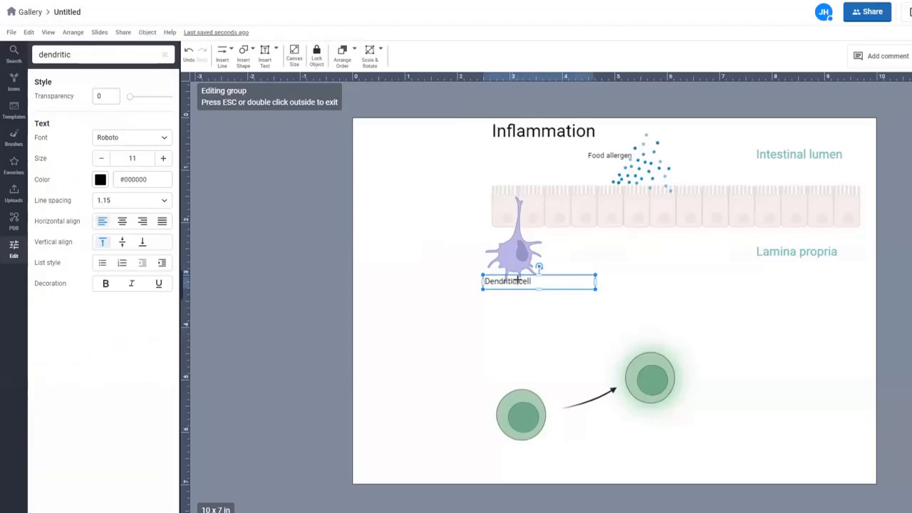
{"action": "mouse_move", "coordinate": [518, 299]}
{"action": "left_mouse_down"}
{"action": "mouse_move", "coordinate": [512, 285]}
{"action": "mouse_move", "coordinate": [515, 293]}
{"action": "left_mouse_up"}
{"action": "left_click", "coordinate": [389, 309]}
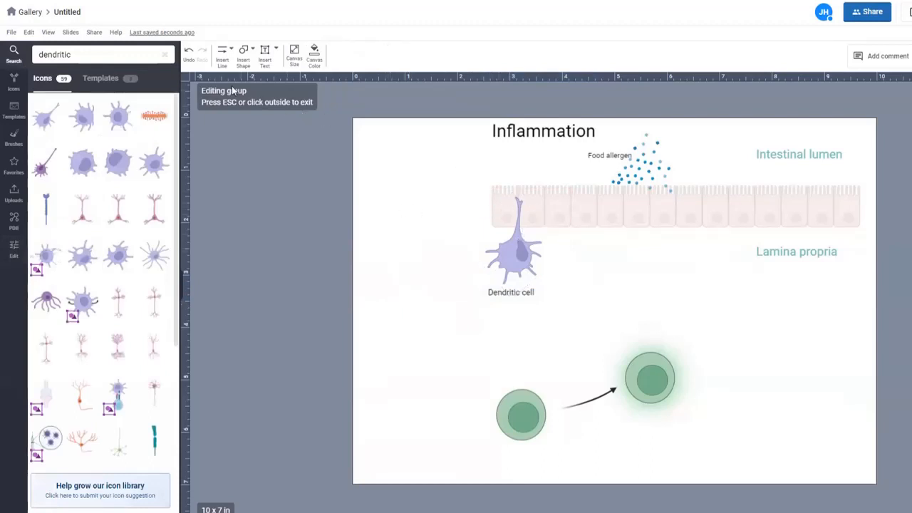
Step: Place an 11pt paragraph text 'IL-2' above-right of the activated T-cell
{"action": "left_click", "coordinate": [276, 51]}
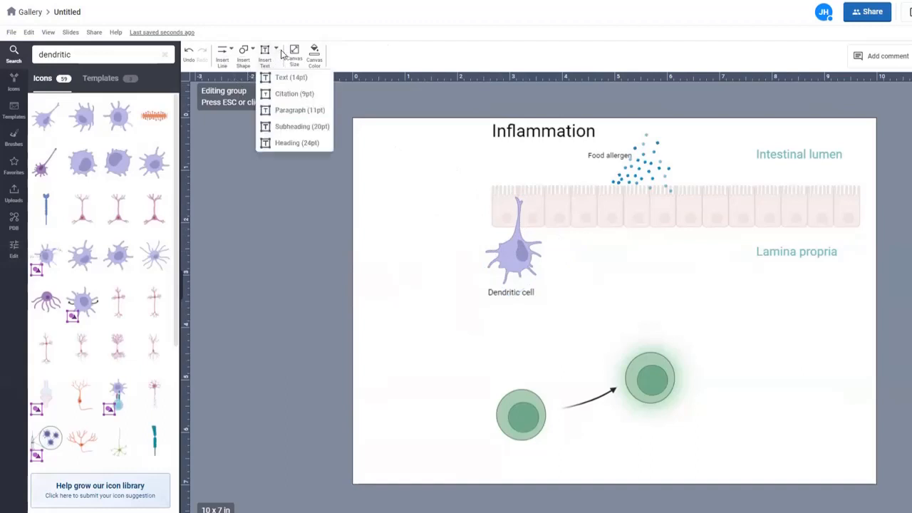
{"action": "left_click", "coordinate": [291, 112]}
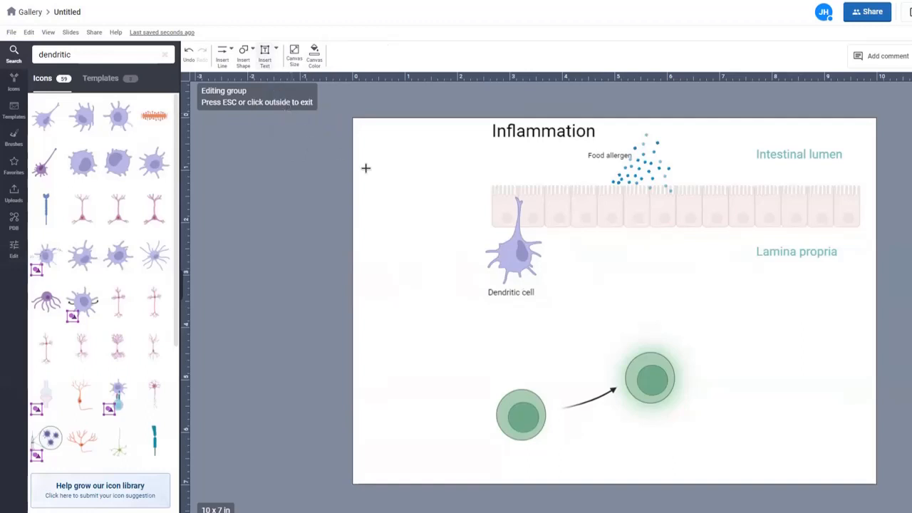
{"action": "left_click", "coordinate": [722, 357]}
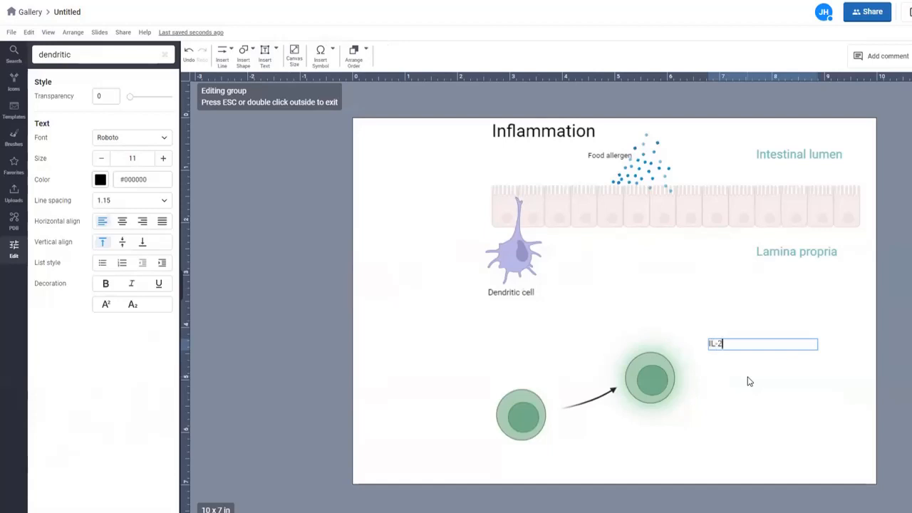
{"action": "left_click", "coordinate": [796, 407]}
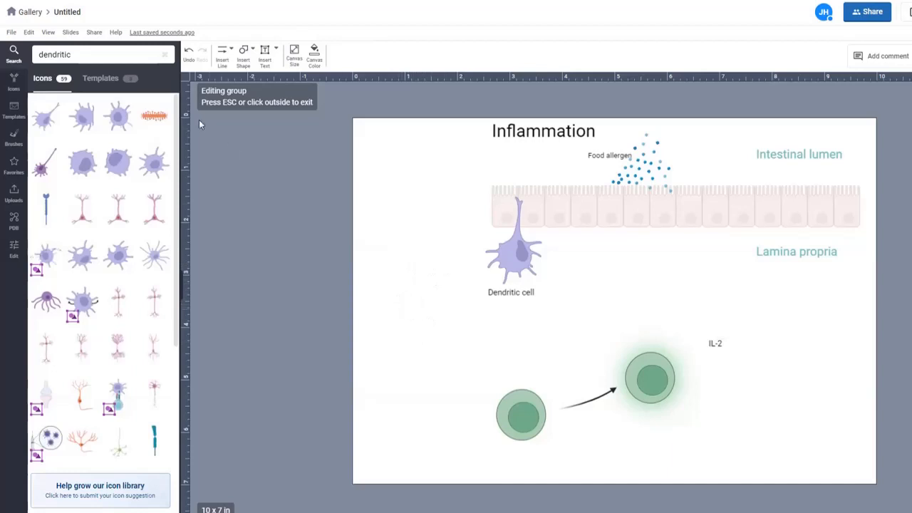
Step: Replace the 'dendritic' search with 'gi tract' and show the first GI tract icon's colour variants
{"action": "left_click_drag", "start_coordinate": [77, 55], "coordinate": [26, 41]}
{"action": "type", "text": "gi"}
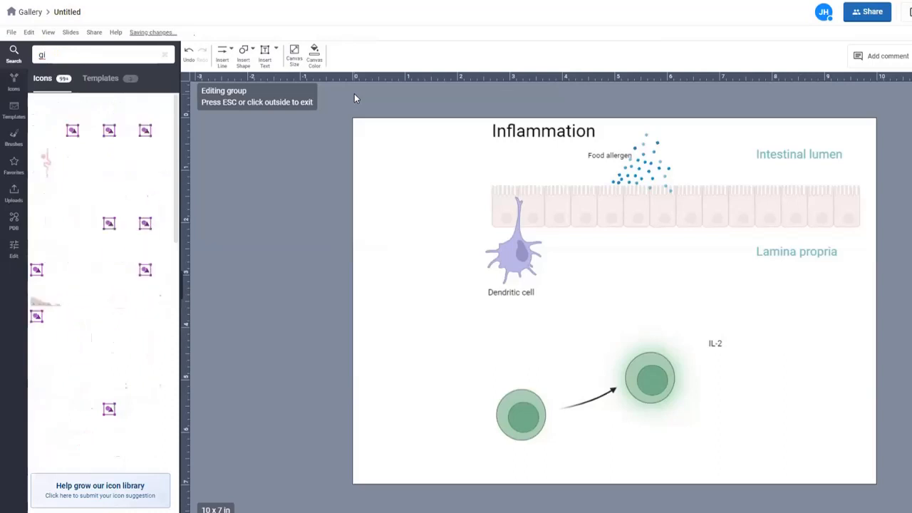
{"action": "type", "text": " tract"}
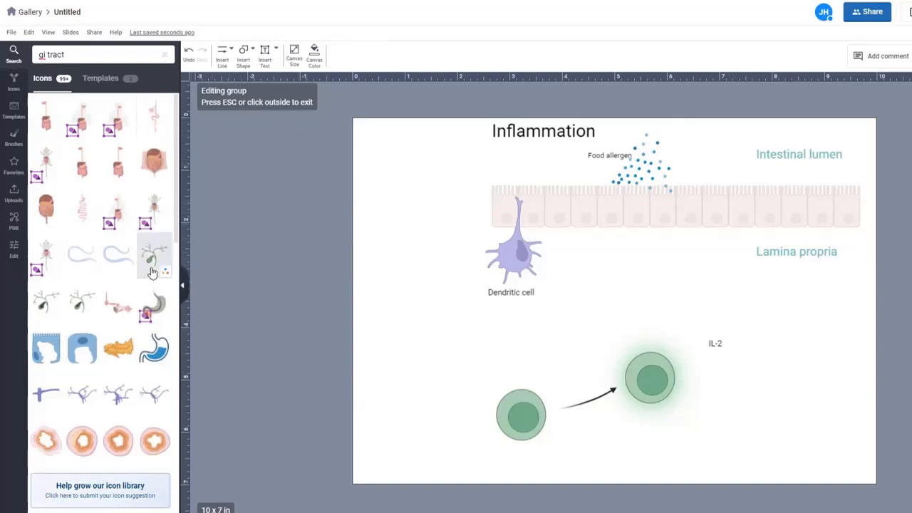
{"action": "mouse_move", "coordinate": [41, 133]}
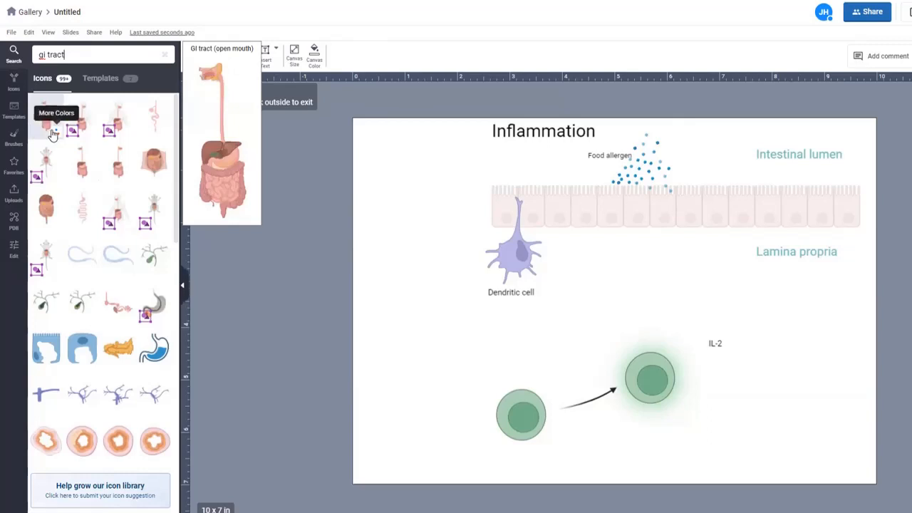
{"action": "left_click", "coordinate": [55, 135]}
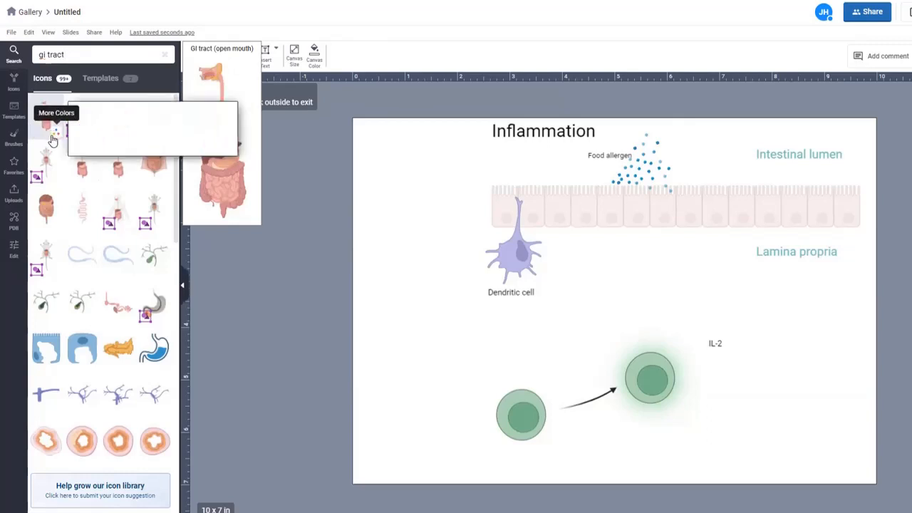
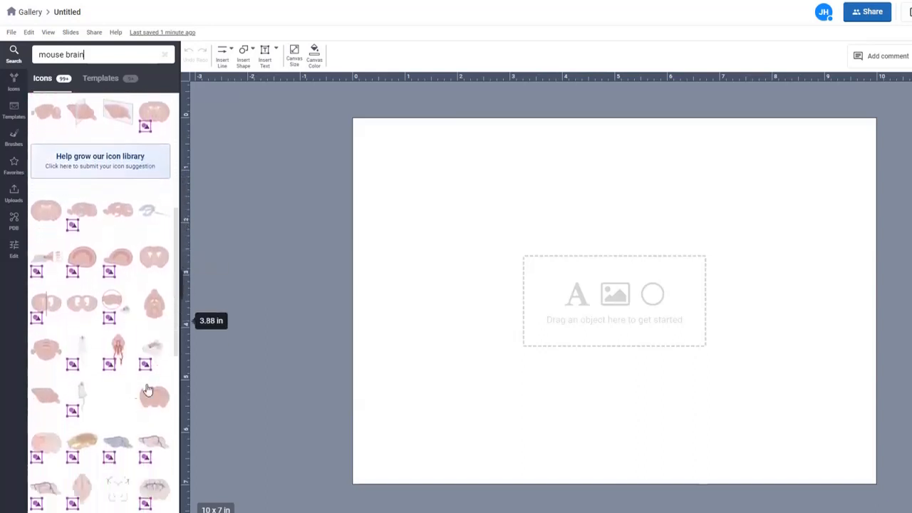
Step: Add the 'Mouse brain (dorsal, caudal-rostral turn)' icon and enlarge it across the canvas centre
{"action": "mouse_move", "coordinate": [48, 406]}
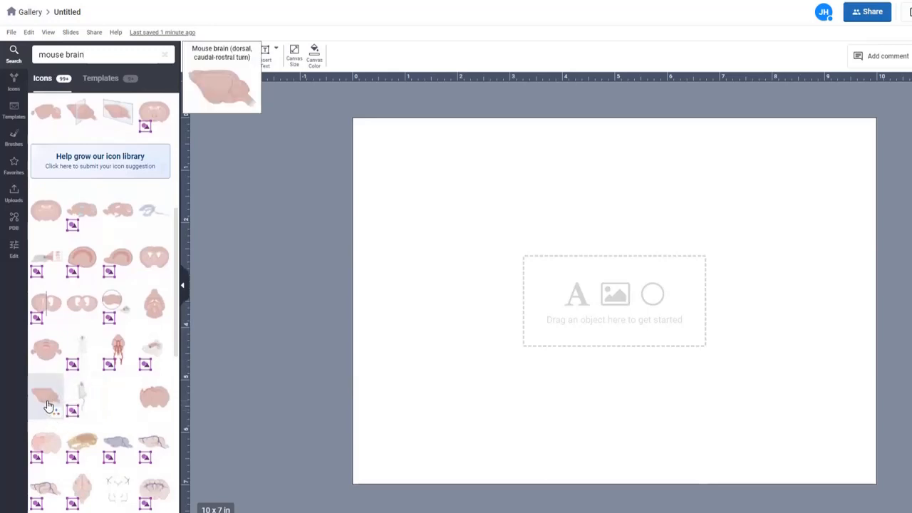
{"action": "left_click", "coordinate": [47, 405]}
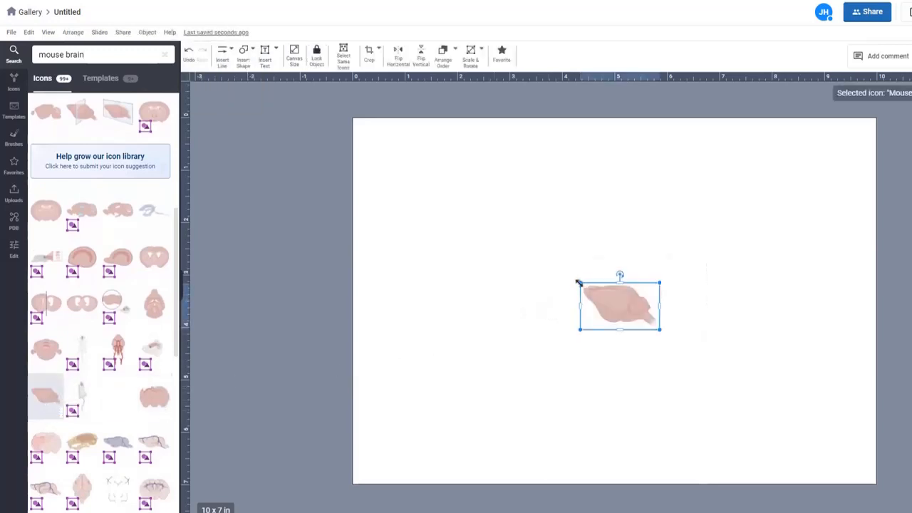
{"action": "left_click_drag", "start_coordinate": [579, 283], "coordinate": [442, 183]}
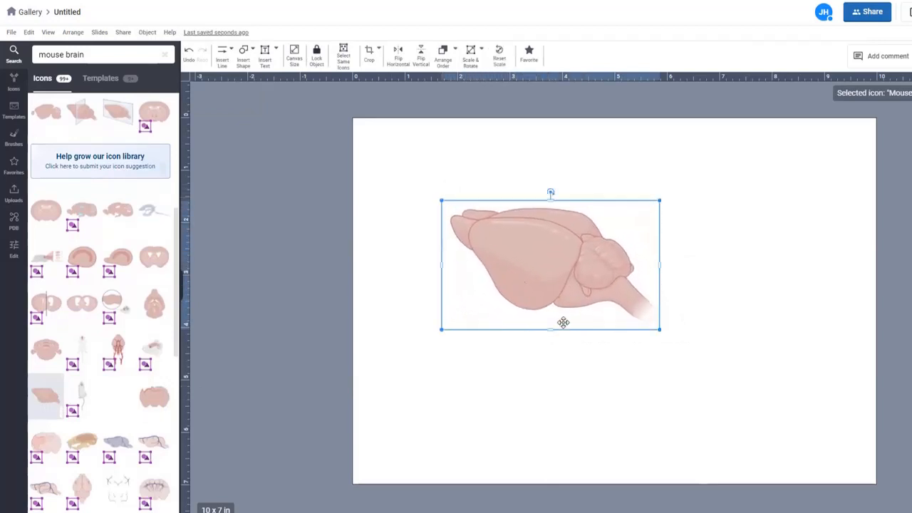
{"action": "left_click_drag", "start_coordinate": [658, 329], "coordinate": [760, 388]}
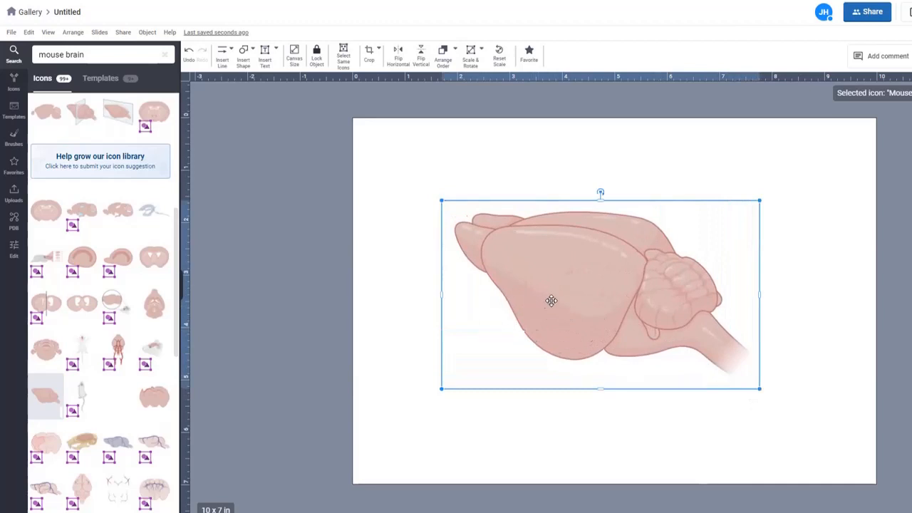
{"action": "left_click", "coordinate": [550, 302]}
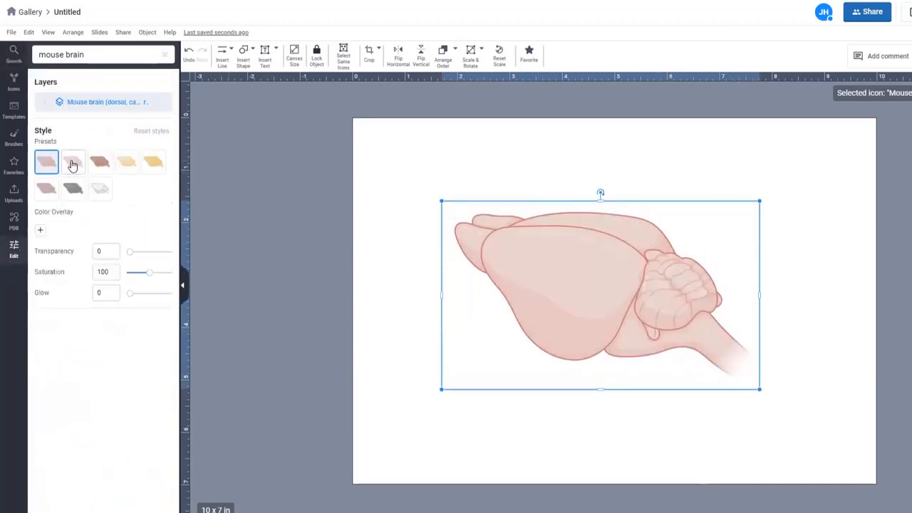
Step: Give the brain the second, pale pink preset style with transparency 31 and glow at 0
{"action": "left_click", "coordinate": [72, 165]}
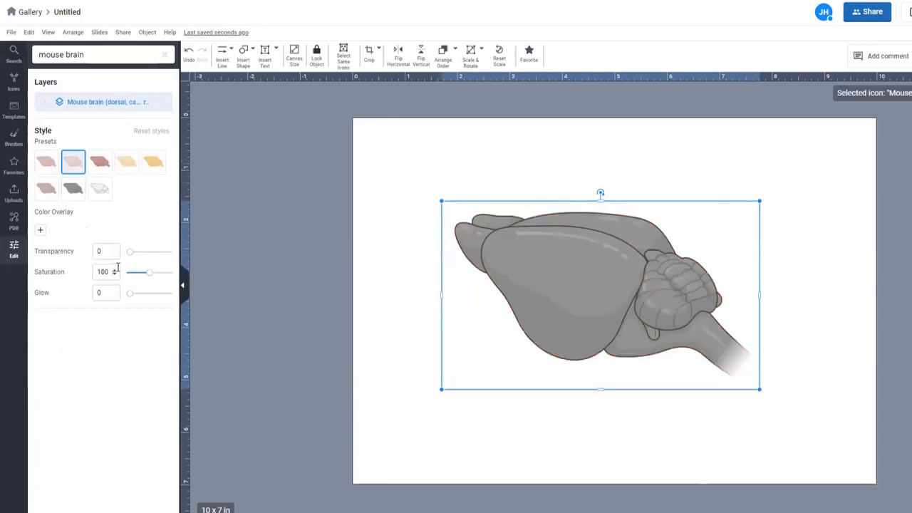
{"action": "left_click_drag", "start_coordinate": [130, 255], "coordinate": [142, 257]}
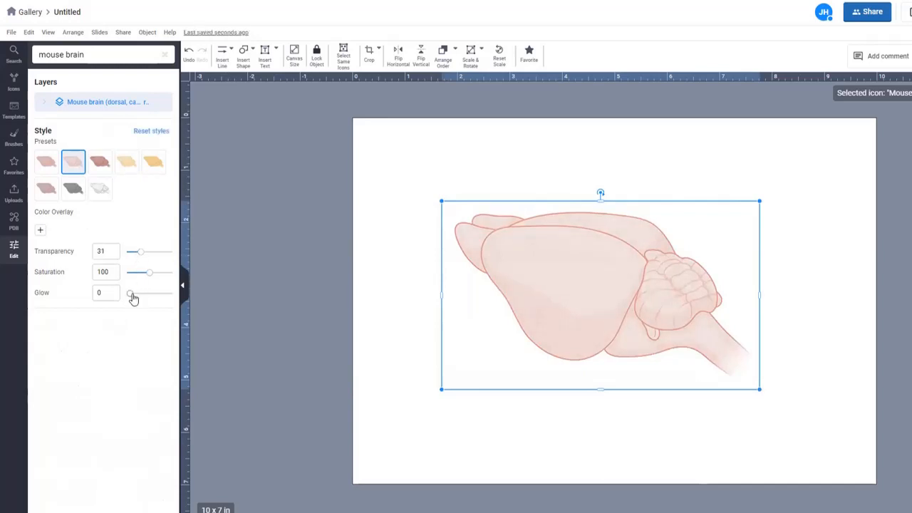
{"action": "left_click_drag", "start_coordinate": [133, 298], "coordinate": [146, 296]}
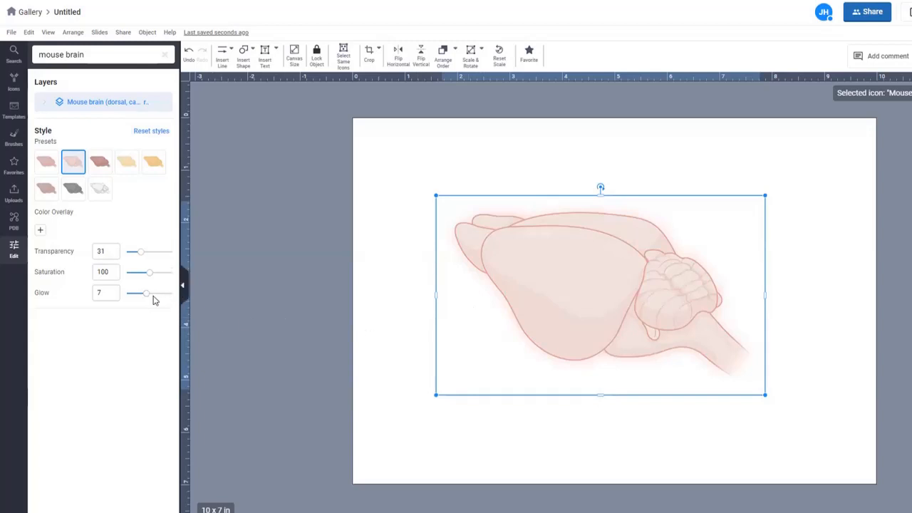
{"action": "left_click_drag", "start_coordinate": [141, 303], "coordinate": [116, 305]}
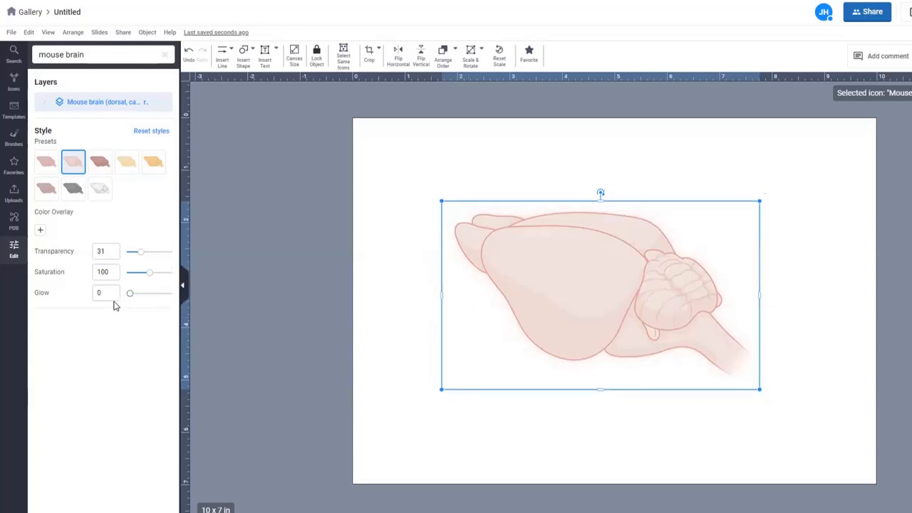
{"action": "left_click", "coordinate": [437, 447]}
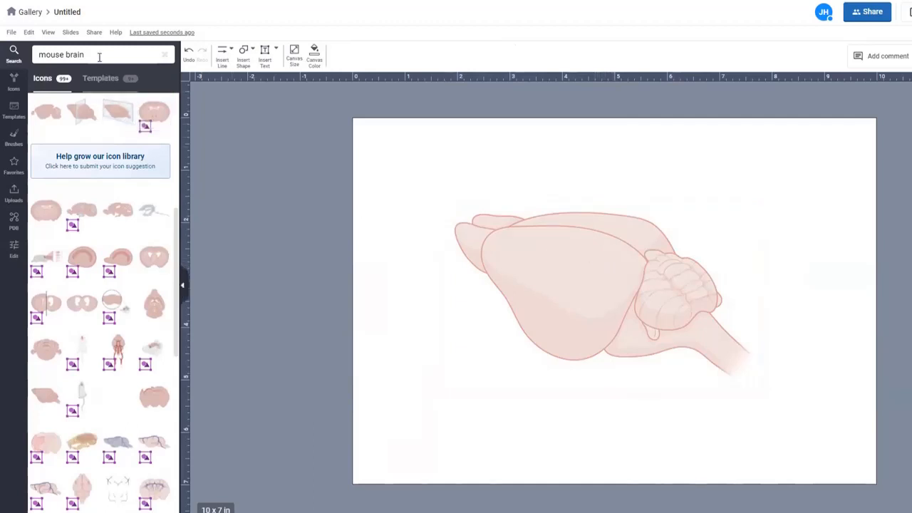
Step: Draw a small circle on the upper part of the brain
{"action": "left_click_drag", "start_coordinate": [93, 54], "coordinate": [43, 53]}
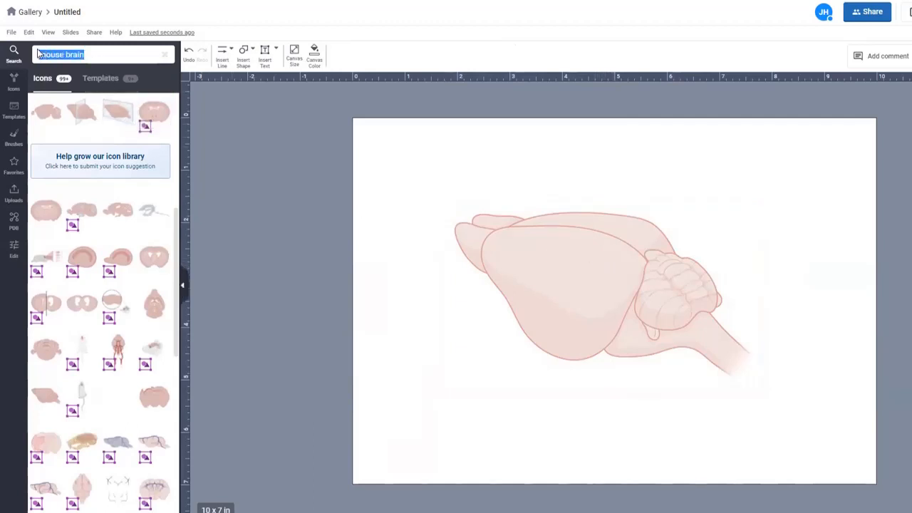
{"action": "left_click", "coordinate": [253, 49]}
{"action": "mouse_move", "coordinate": [259, 80]}
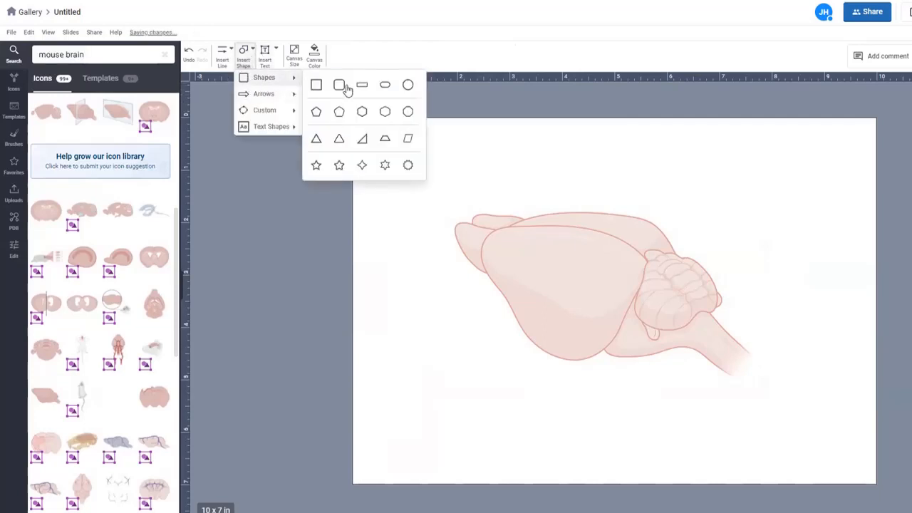
{"action": "left_click", "coordinate": [409, 84]}
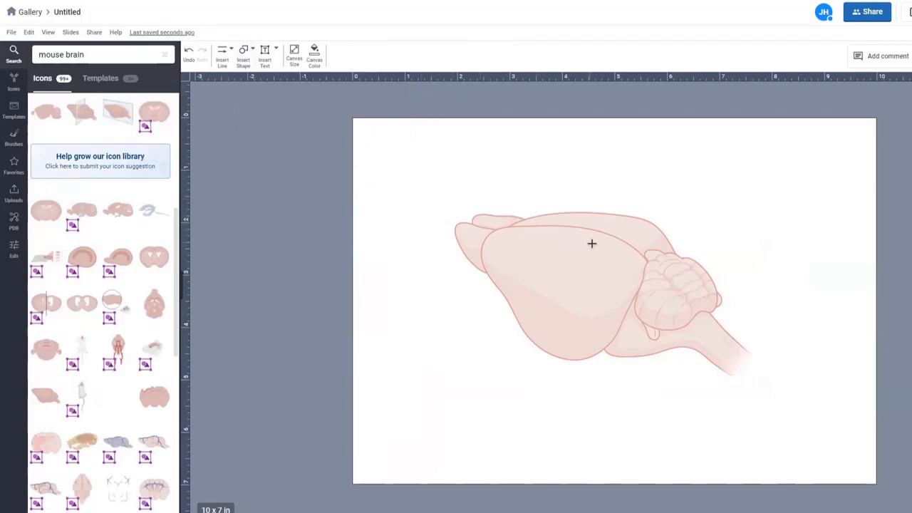
{"action": "mouse_move", "coordinate": [592, 244]}
{"action": "left_mouse_down"}
{"action": "mouse_move", "coordinate": [611, 261]}
{"action": "mouse_move", "coordinate": [615, 252]}
{"action": "mouse_move", "coordinate": [628, 264]}
{"action": "mouse_move", "coordinate": [677, 264]}
{"action": "mouse_move", "coordinate": [646, 255]}
{"action": "mouse_move", "coordinate": [628, 265]}
{"action": "mouse_move", "coordinate": [652, 291]}
{"action": "mouse_move", "coordinate": [599, 263]}
{"action": "left_mouse_up"}
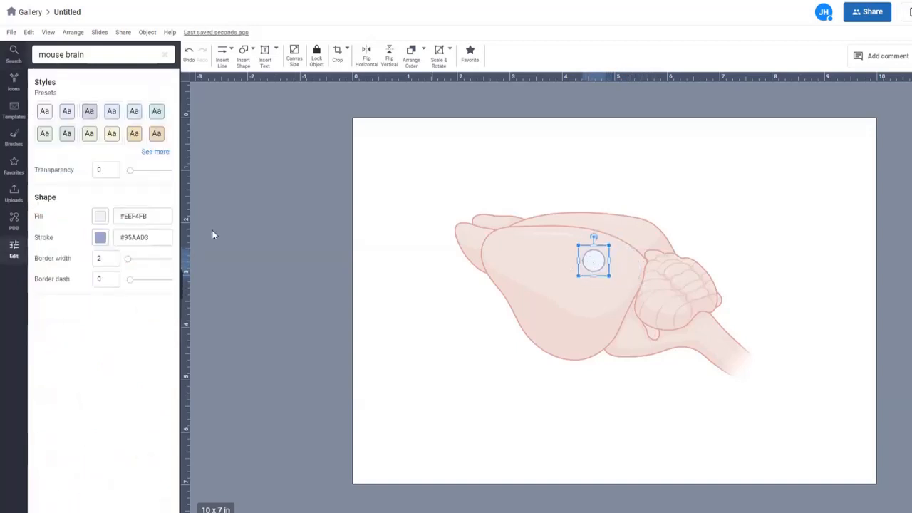
Step: Colour the circle with a red #C03830 fill and a light red #EDAEAE outline
{"action": "left_click", "coordinate": [101, 216]}
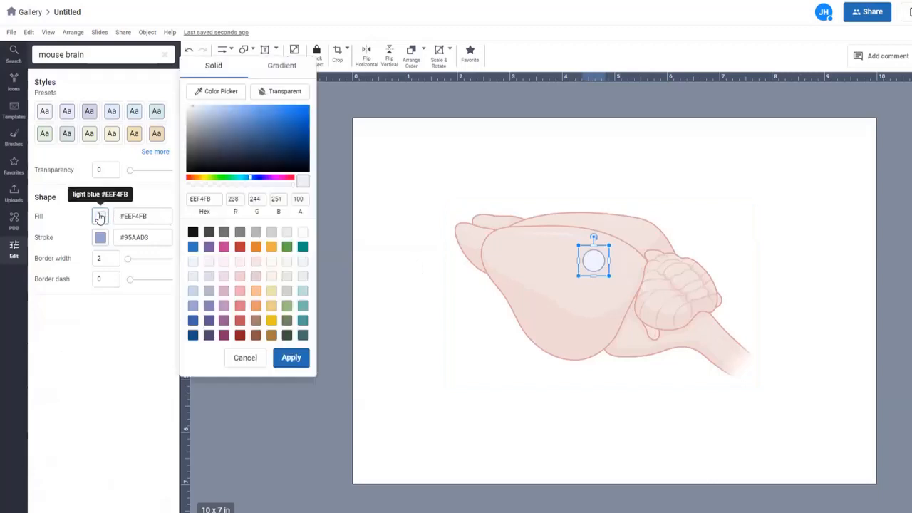
{"action": "left_click", "coordinate": [241, 250]}
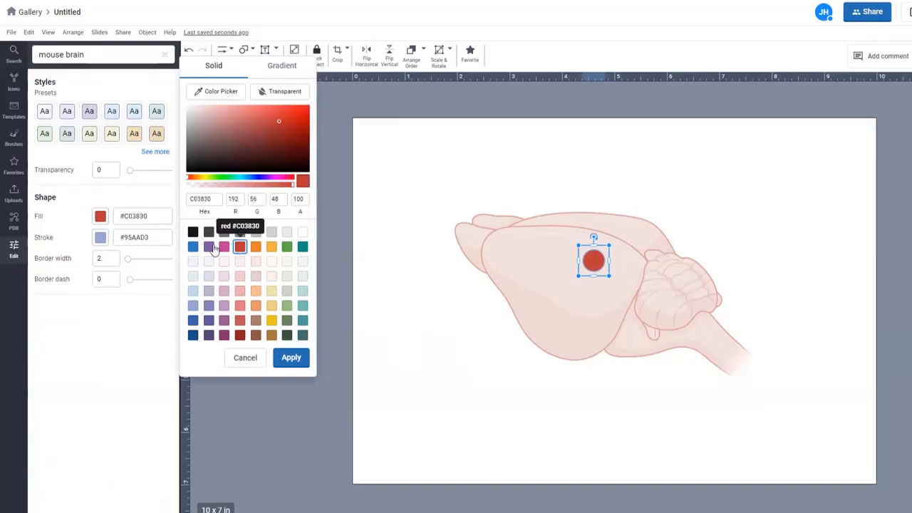
{"action": "left_click", "coordinate": [100, 240]}
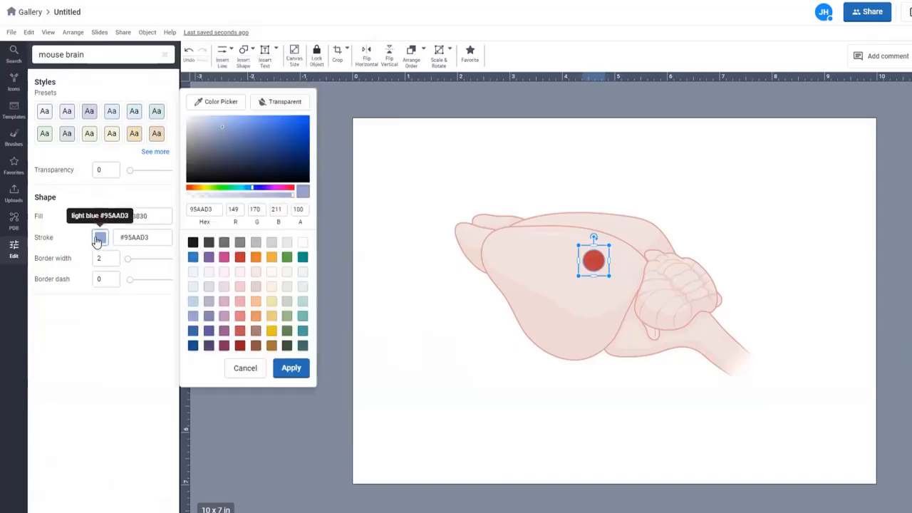
{"action": "left_click", "coordinate": [275, 106]}
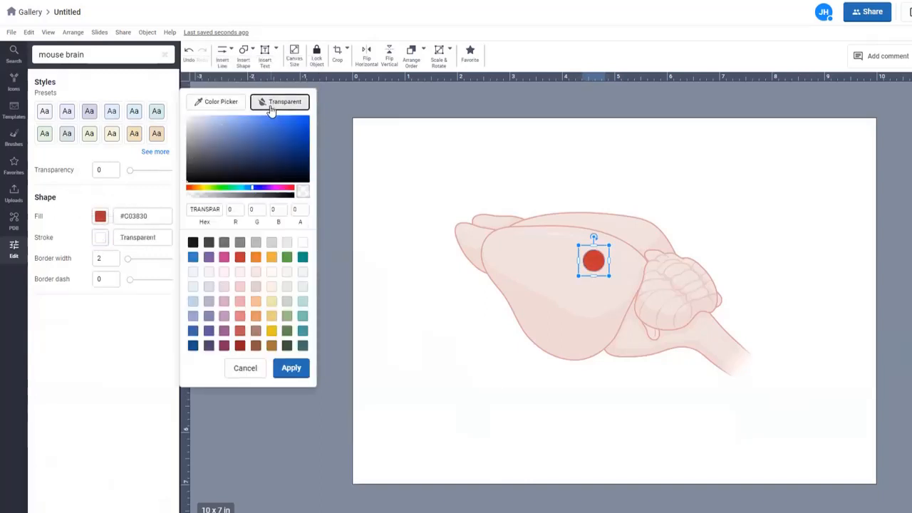
{"action": "left_click", "coordinate": [241, 304]}
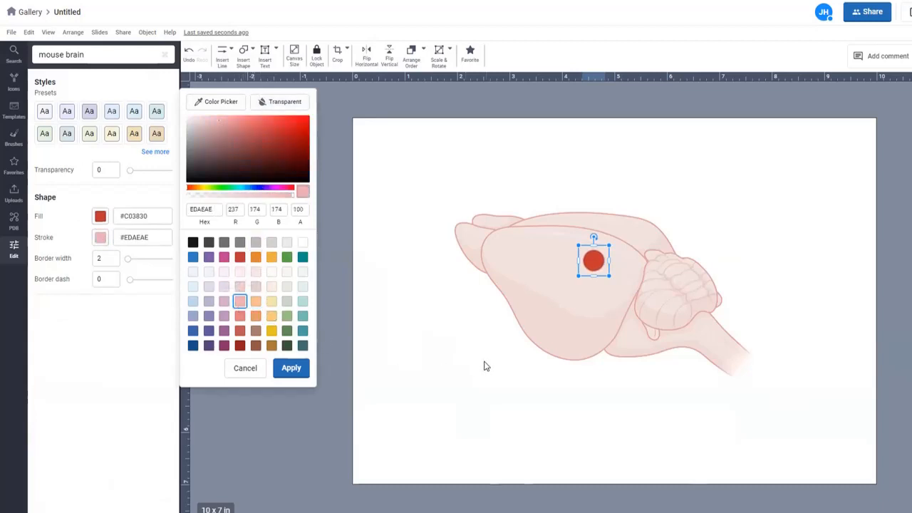
{"action": "left_click", "coordinate": [517, 322]}
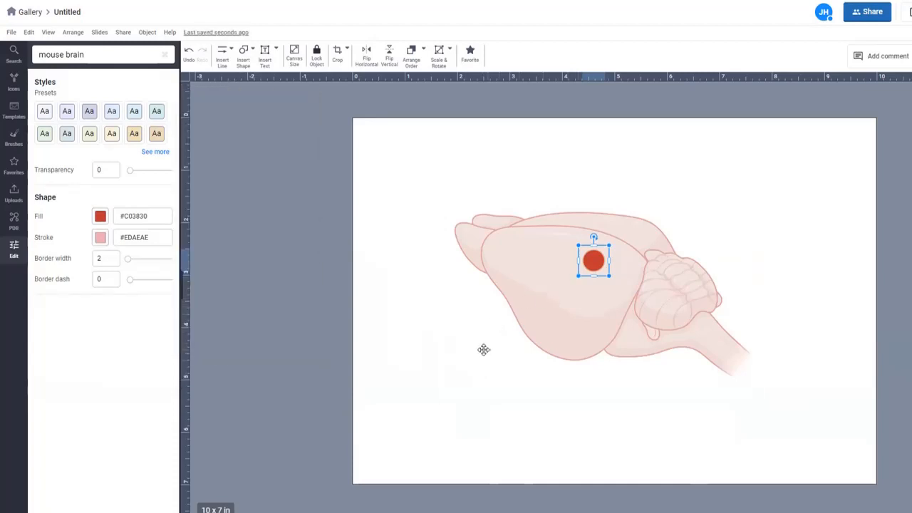
{"action": "left_click", "coordinate": [405, 303]}
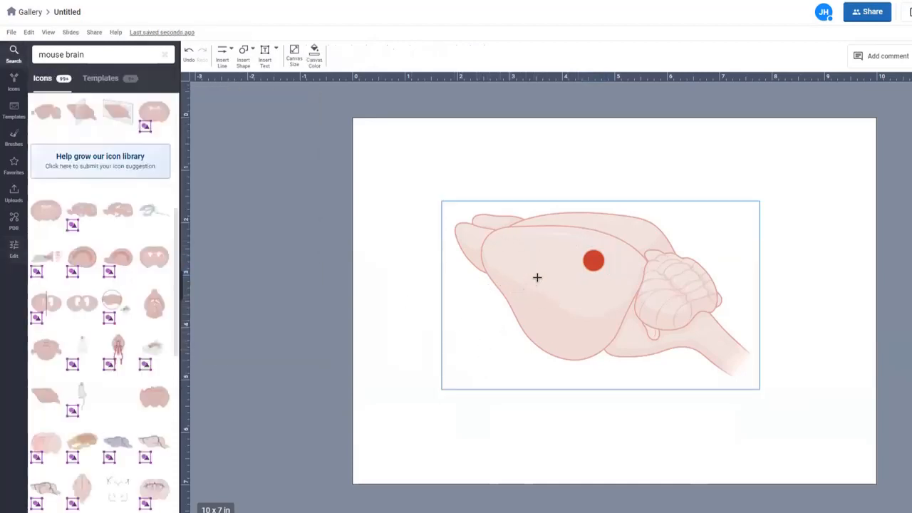
Step: Draw a curved loop shape on the front of the brain, rotated and stretched into an oval
{"action": "left_click", "coordinate": [243, 55]}
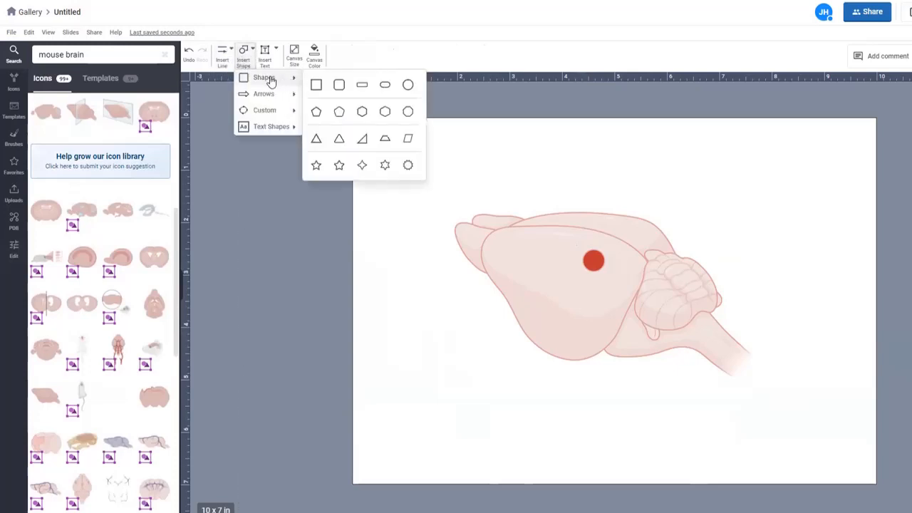
{"action": "mouse_move", "coordinate": [270, 112]}
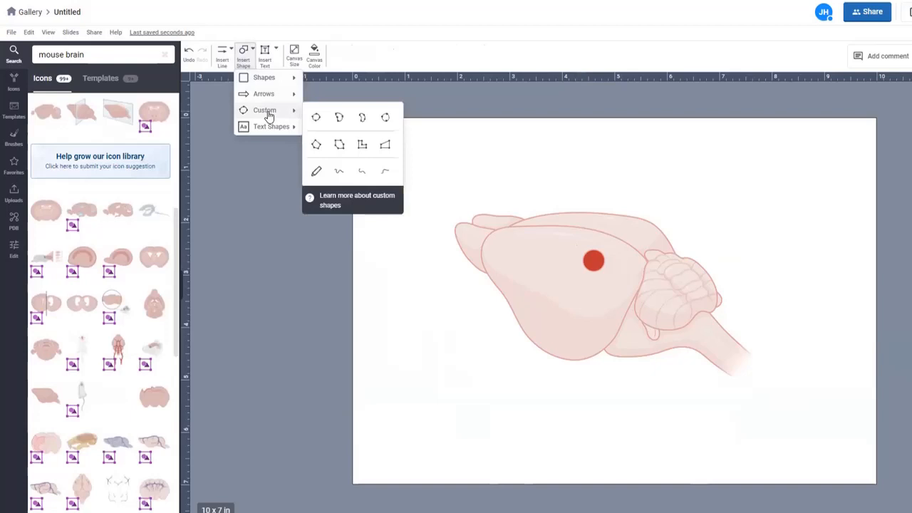
{"action": "left_click", "coordinate": [340, 119]}
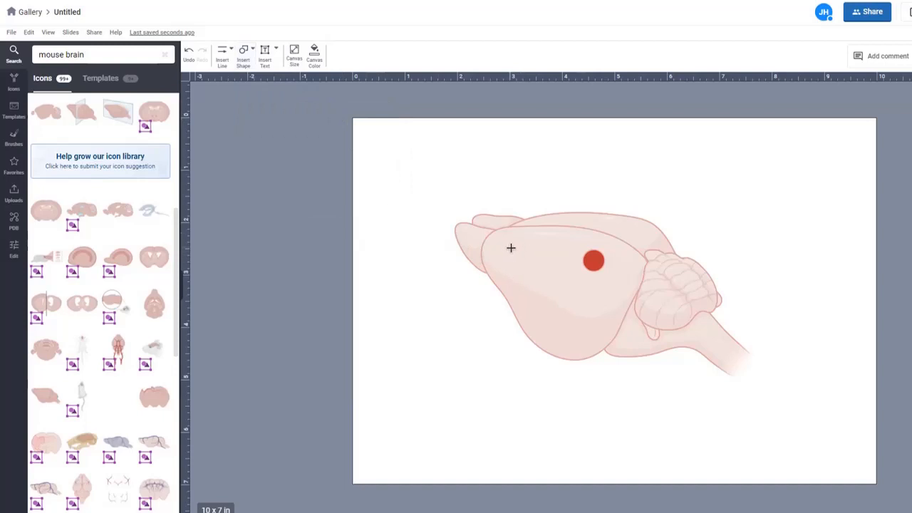
{"action": "mouse_move", "coordinate": [513, 247]}
{"action": "left_mouse_down"}
{"action": "mouse_move", "coordinate": [499, 250]}
{"action": "mouse_move", "coordinate": [510, 274]}
{"action": "mouse_move", "coordinate": [489, 267]}
{"action": "mouse_move", "coordinate": [484, 278]}
{"action": "left_mouse_up"}
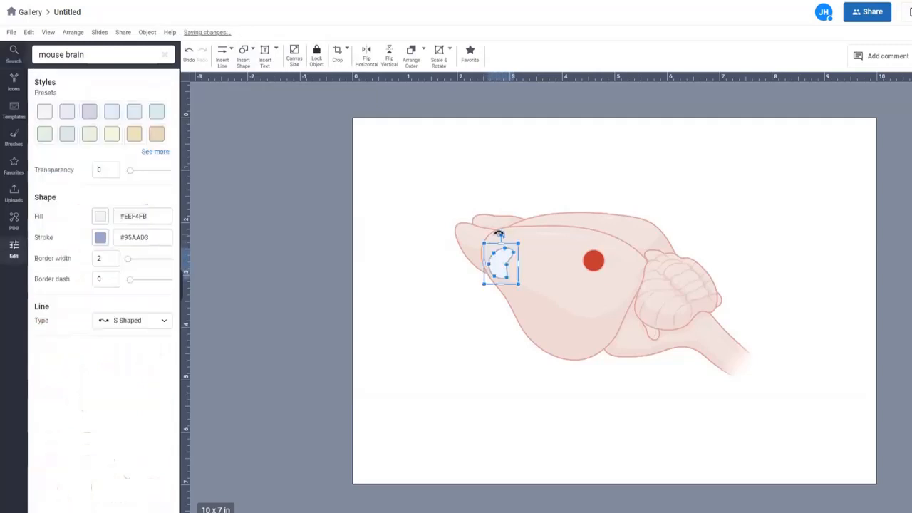
{"action": "left_click_drag", "start_coordinate": [499, 235], "coordinate": [490, 237]}
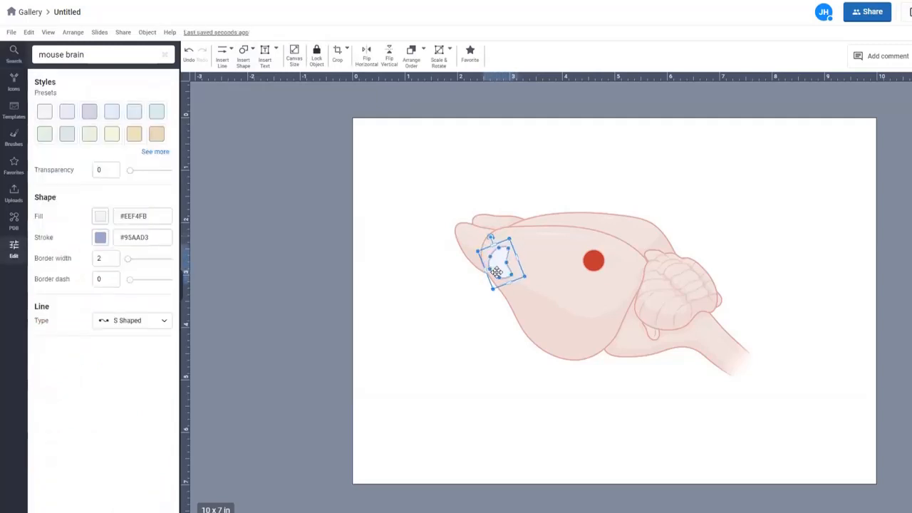
{"action": "left_click_drag", "start_coordinate": [509, 283], "coordinate": [544, 288]}
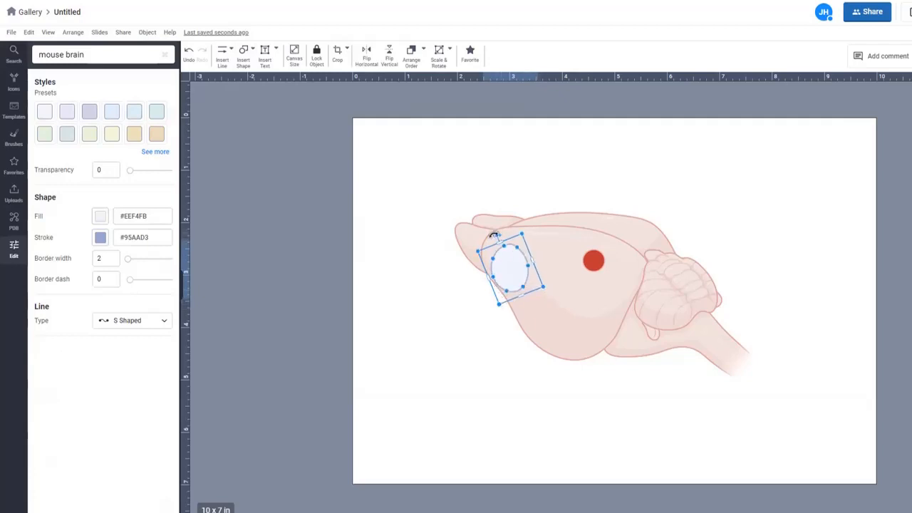
Step: Refine the oval's outline and give it a pale yellow #F0E2B6 fill with brown #966729 outline
{"action": "left_click_drag", "start_coordinate": [494, 235], "coordinate": [490, 236]}
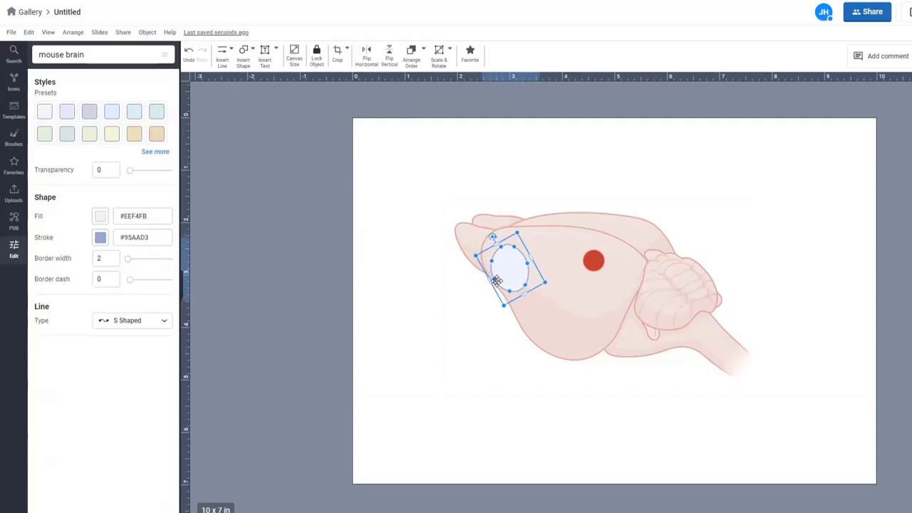
{"action": "mouse_move", "coordinate": [494, 278]}
{"action": "left_mouse_down"}
{"action": "mouse_move", "coordinate": [509, 281]}
{"action": "mouse_move", "coordinate": [501, 282]}
{"action": "left_mouse_up"}
{"action": "left_click_drag", "start_coordinate": [501, 248], "coordinate": [494, 245]}
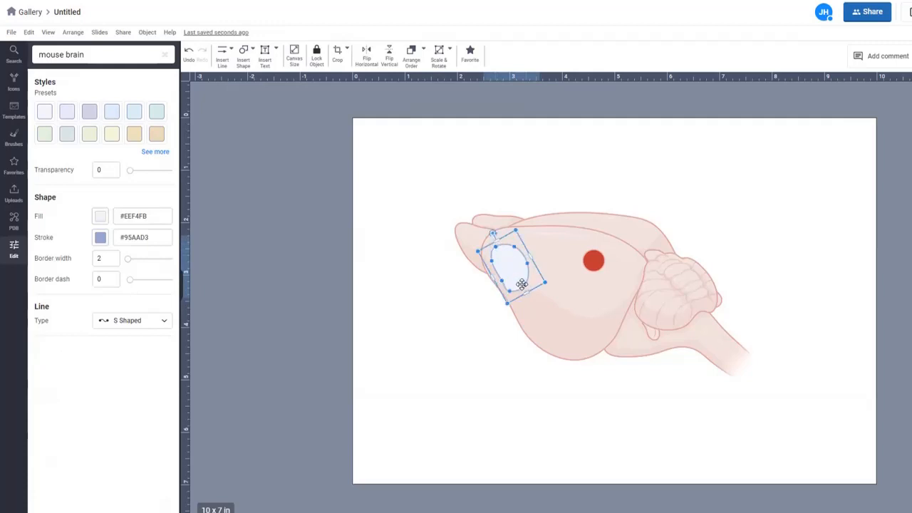
{"action": "mouse_move", "coordinate": [524, 284]}
{"action": "left_mouse_down"}
{"action": "mouse_move", "coordinate": [532, 288]}
{"action": "mouse_move", "coordinate": [514, 288]}
{"action": "left_mouse_up"}
{"action": "left_click", "coordinate": [134, 135]}
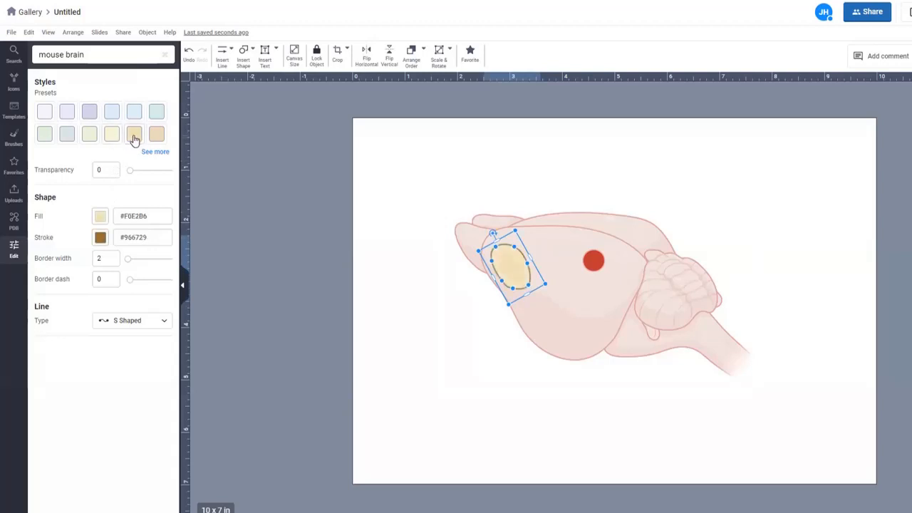
{"action": "left_click", "coordinate": [131, 138]}
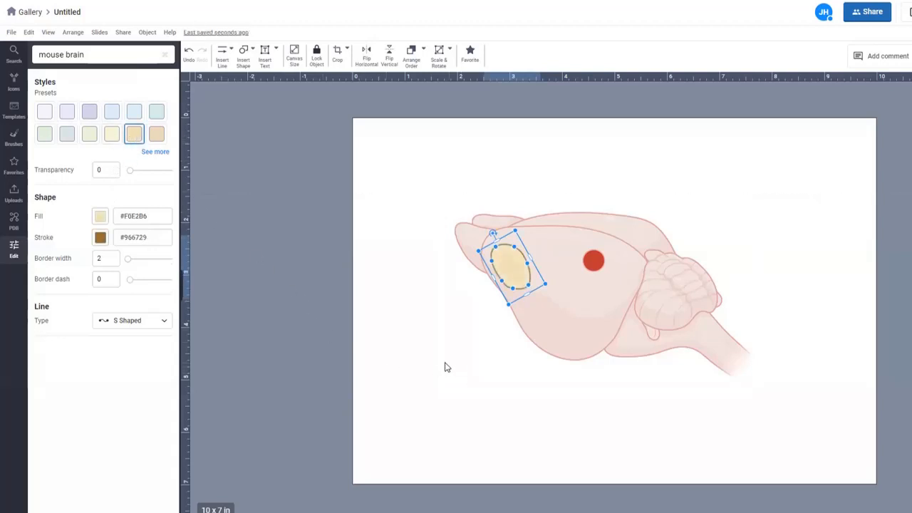
Step: Draw a bent inhibitor line from the red dot to the front oval
{"action": "left_click", "coordinate": [226, 55]}
{"action": "mouse_move", "coordinate": [241, 96]}
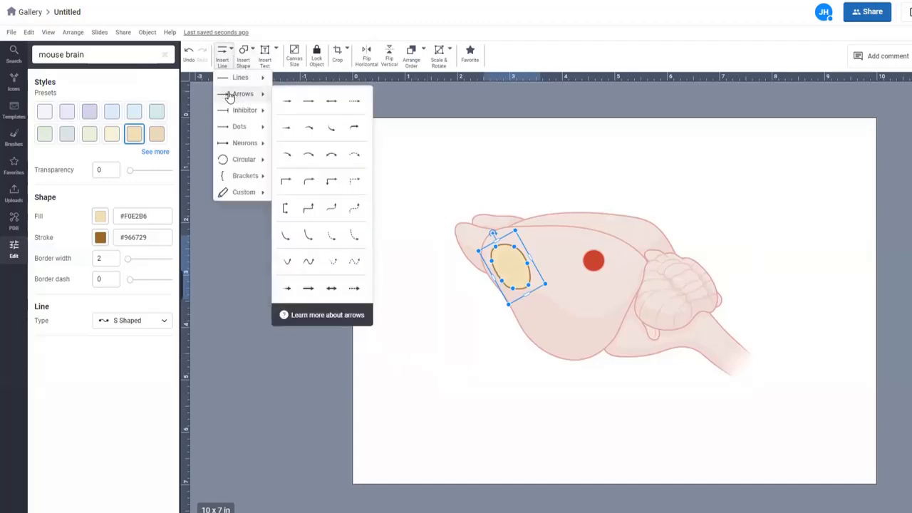
{"action": "mouse_move", "coordinate": [231, 117]}
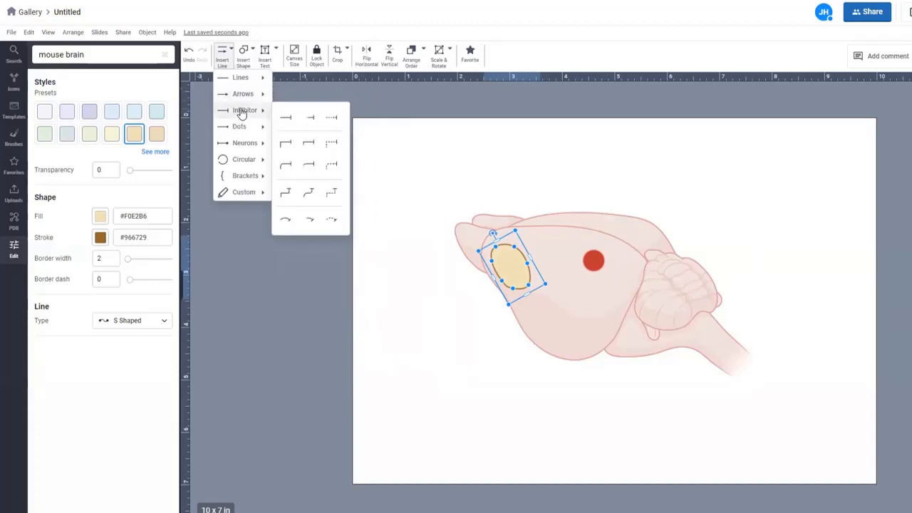
{"action": "left_click", "coordinate": [312, 119]}
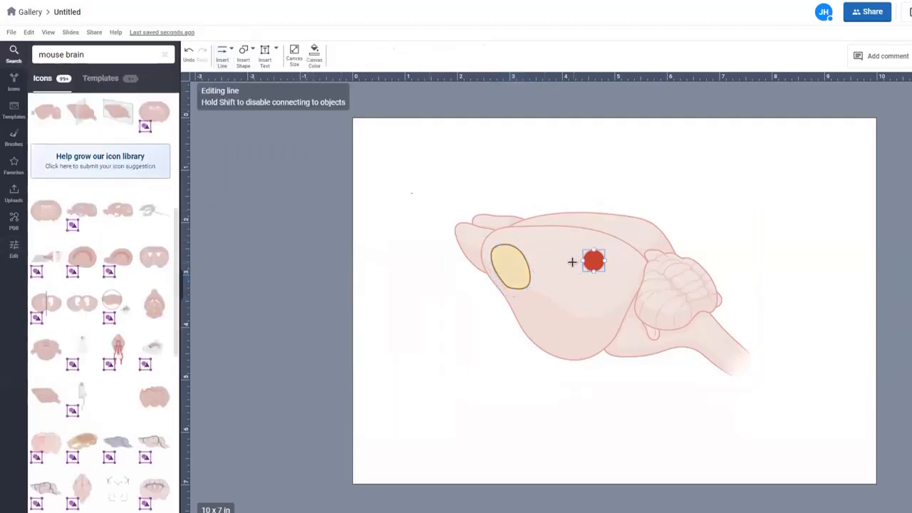
{"action": "left_click_drag", "start_coordinate": [573, 262], "coordinate": [536, 262]}
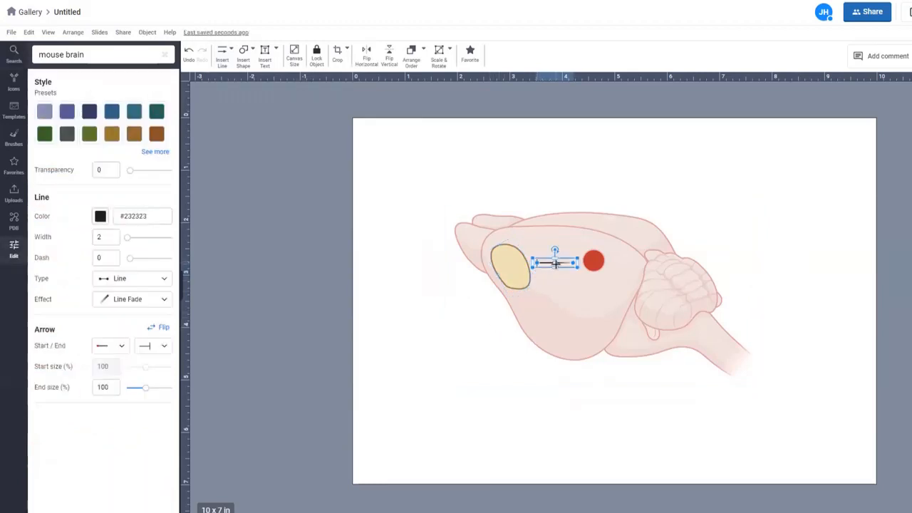
{"action": "left_click_drag", "start_coordinate": [556, 263], "coordinate": [554, 267]}
Step: Make the inhibitor line S-shaped, flip its curve, and lengthen it to reach the red dot
{"action": "left_click", "coordinate": [165, 283]}
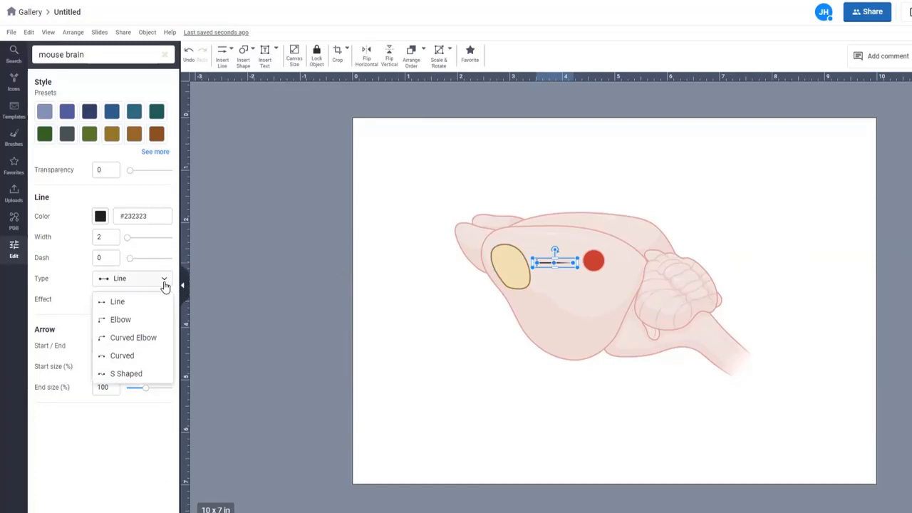
{"action": "left_click", "coordinate": [133, 375]}
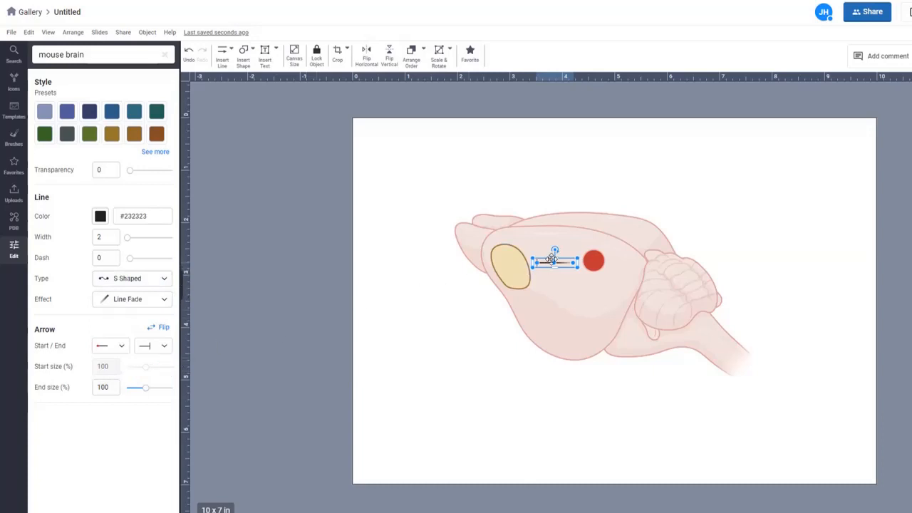
{"action": "left_click_drag", "start_coordinate": [554, 265], "coordinate": [530, 266]}
{"action": "left_click", "coordinate": [548, 263]}
{"action": "left_click", "coordinate": [485, 340]}
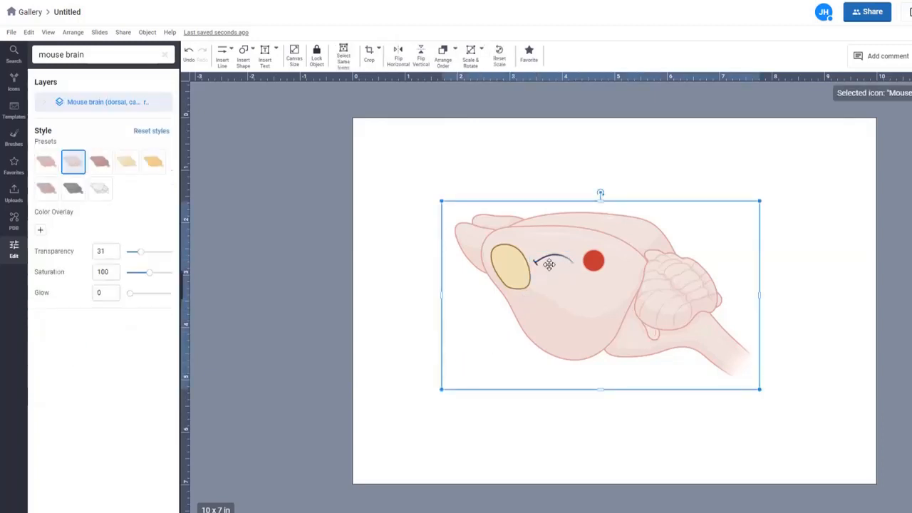
{"action": "left_click", "coordinate": [571, 257]}
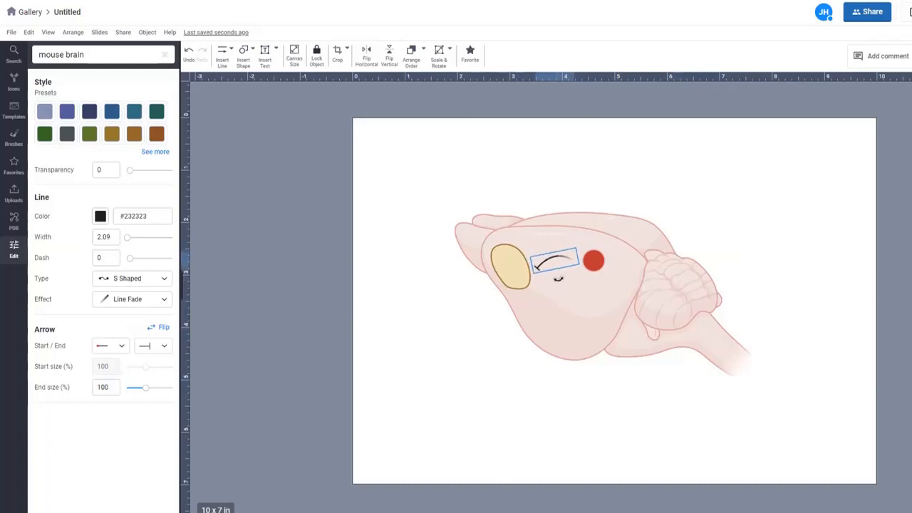
{"action": "mouse_move", "coordinate": [578, 253]}
{"action": "left_mouse_down"}
{"action": "mouse_move", "coordinate": [582, 240]}
{"action": "mouse_move", "coordinate": [585, 251]}
{"action": "left_mouse_up"}
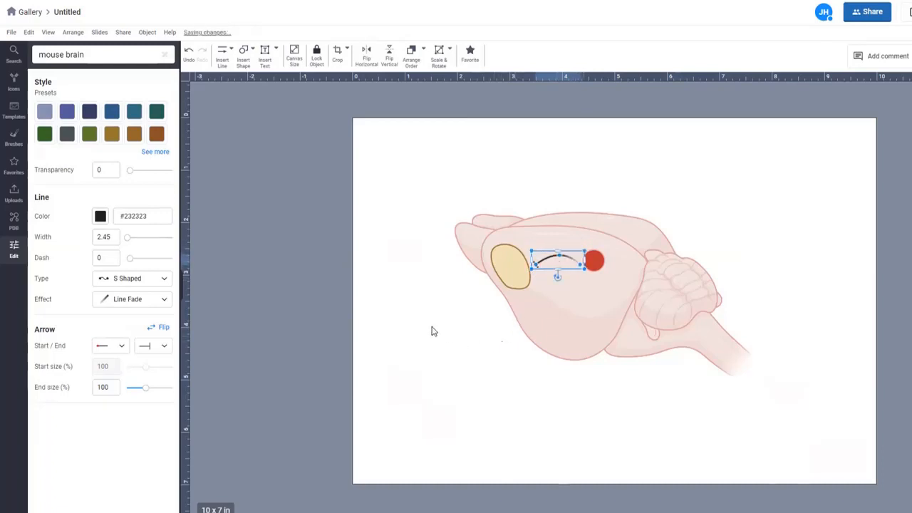
{"action": "left_click", "coordinate": [511, 282]}
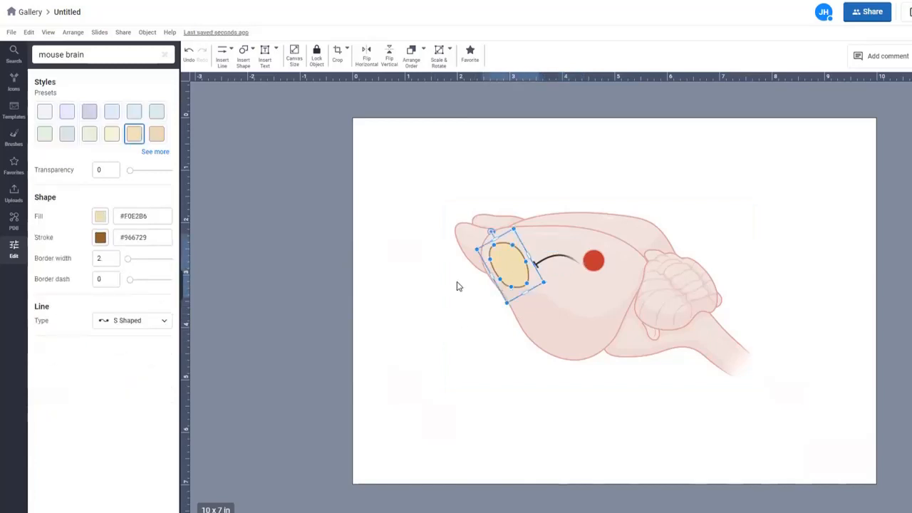
Step: Copy the yellow oval, move the copy to the lower middle of the brain and tilt it clockwise
{"action": "key", "text": "ctrl+v"}
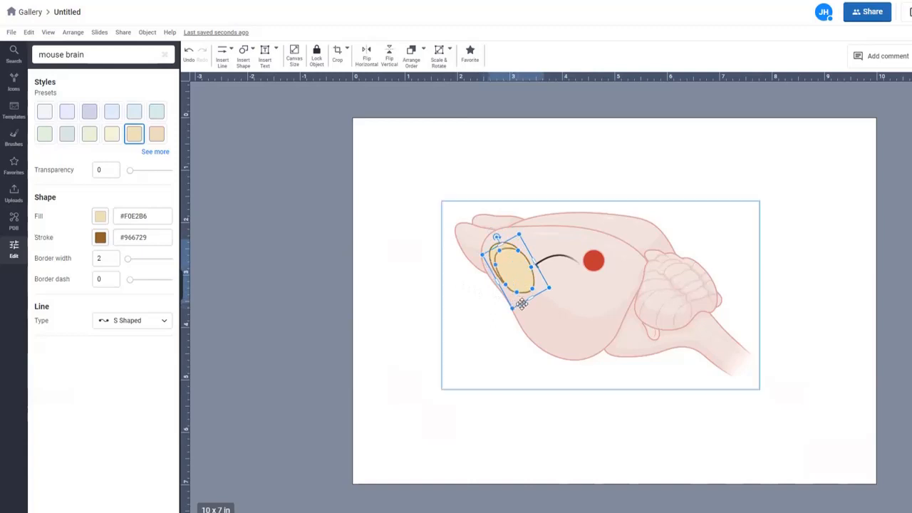
{"action": "left_click_drag", "start_coordinate": [523, 298], "coordinate": [599, 347]}
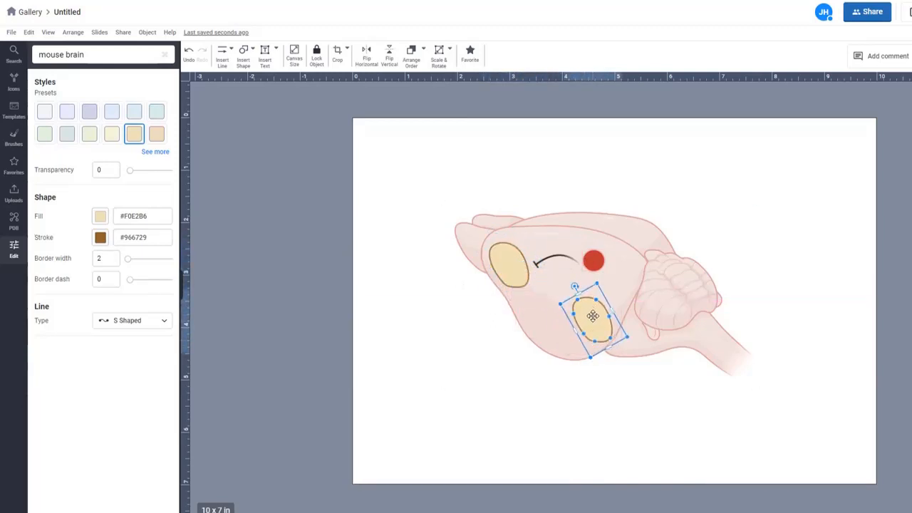
{"action": "left_click_drag", "start_coordinate": [574, 287], "coordinate": [608, 295]}
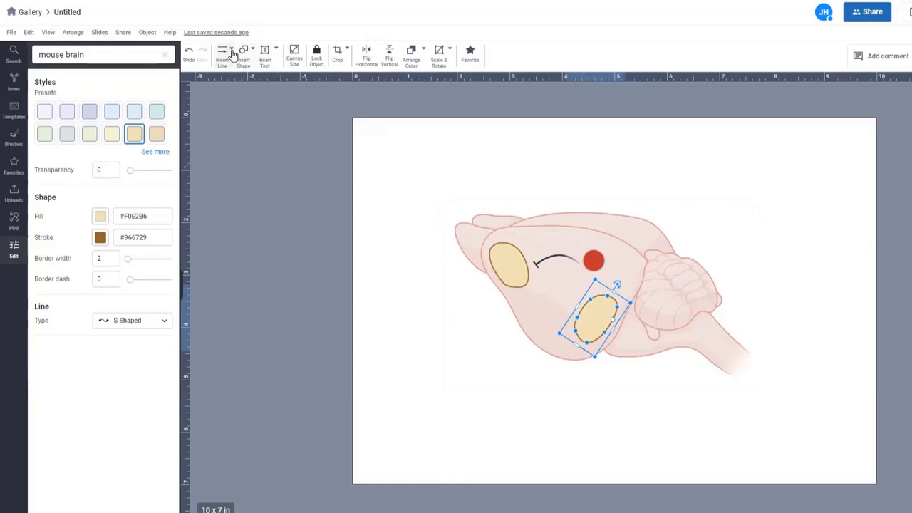
Step: Draw a short curved arrow from the red dot down to the lower oval
{"action": "left_click", "coordinate": [226, 57]}
{"action": "mouse_move", "coordinate": [241, 93]}
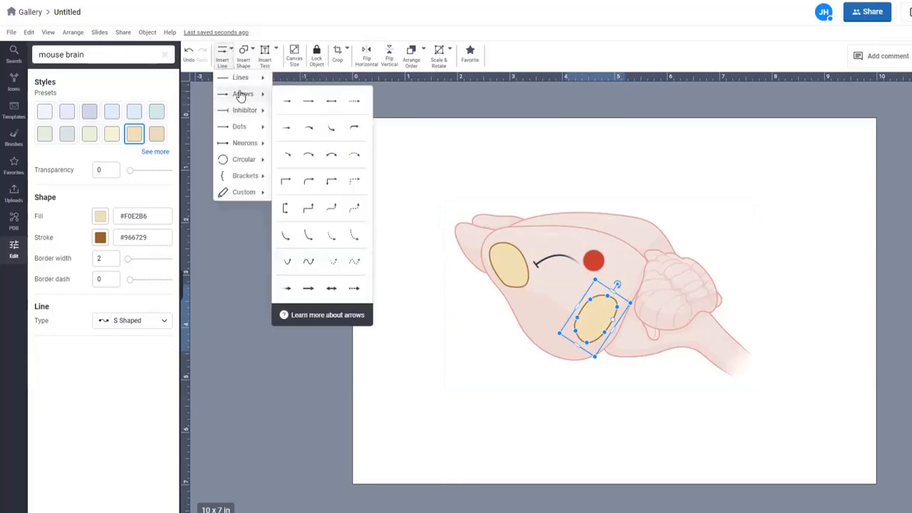
{"action": "left_click", "coordinate": [309, 128]}
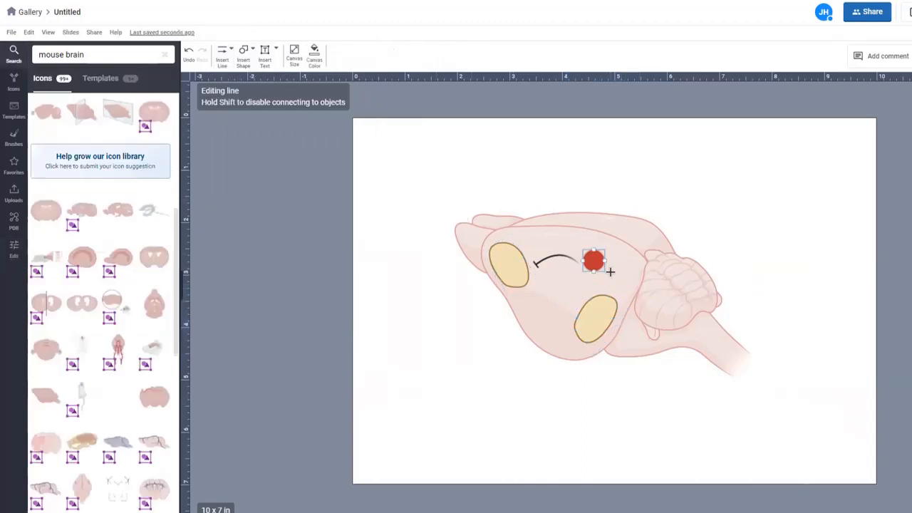
{"action": "left_click_drag", "start_coordinate": [611, 269], "coordinate": [615, 294]}
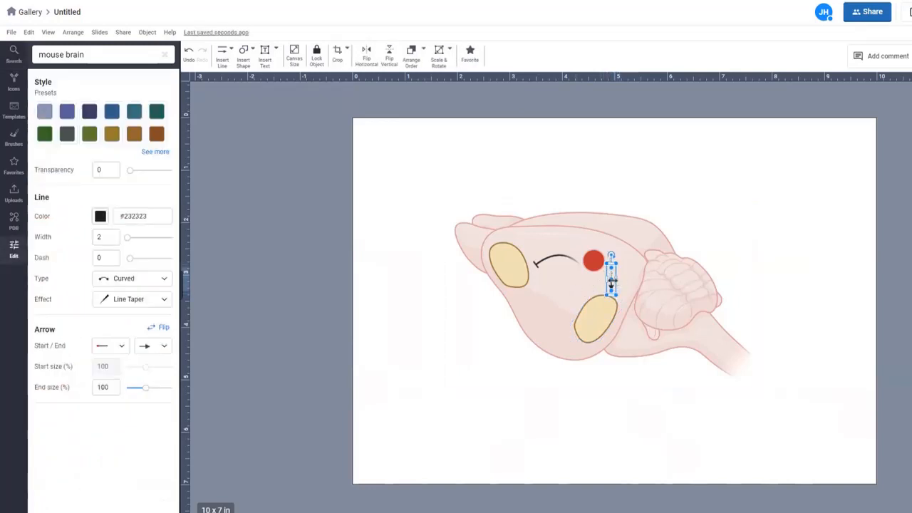
{"action": "left_click_drag", "start_coordinate": [621, 280], "coordinate": [621, 284]}
{"action": "left_click", "coordinate": [493, 404]}
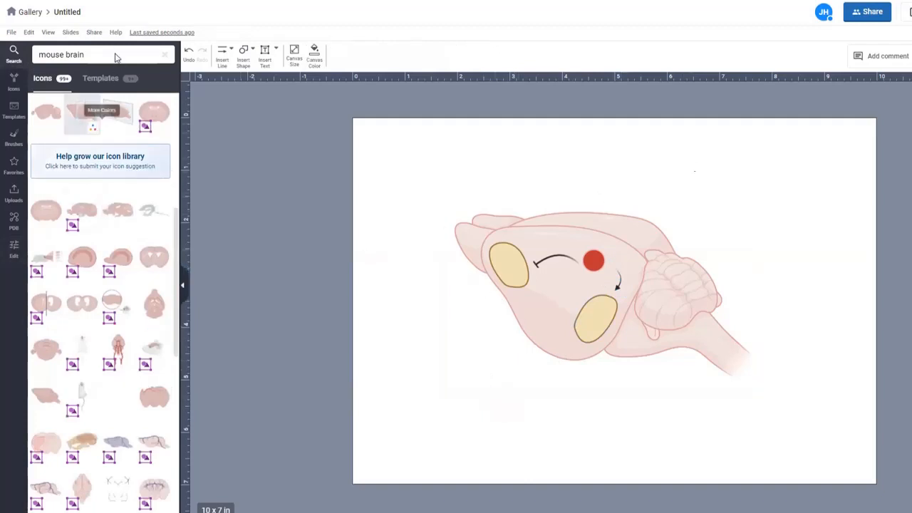
Step: Search the icon library for 'injection' and browse the results
{"action": "left_click_drag", "start_coordinate": [94, 62], "coordinate": [40, 79]}
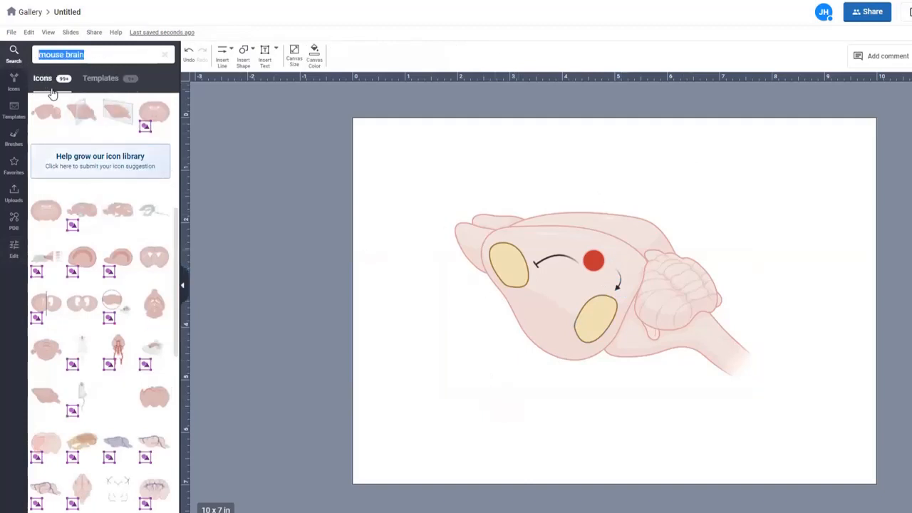
{"action": "type", "text": "in"}
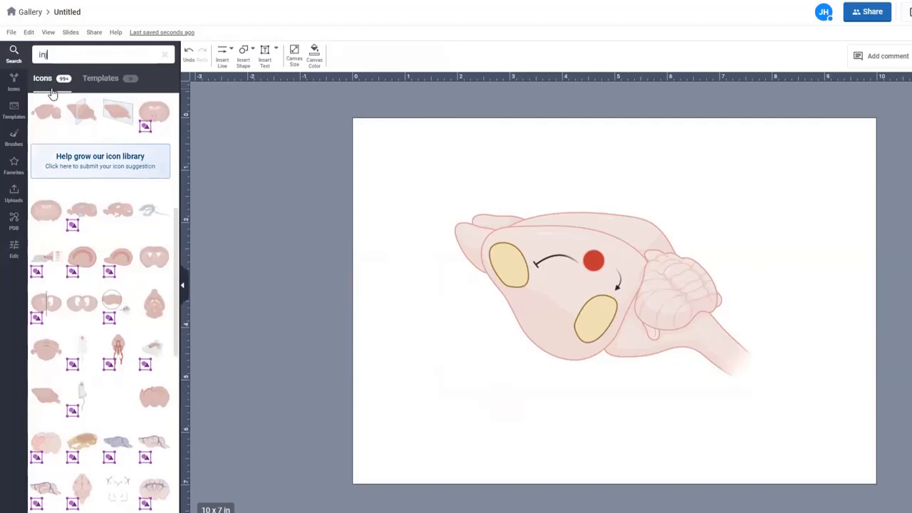
{"action": "type", "text": "jection"}
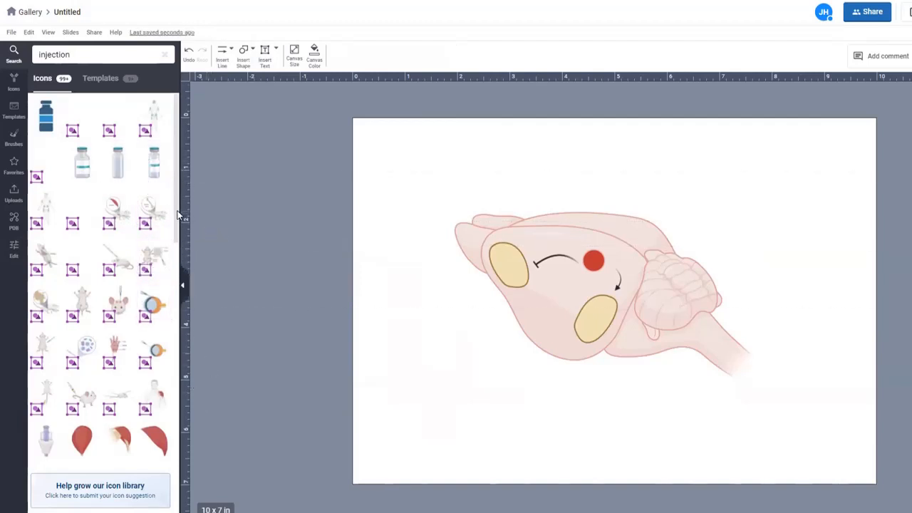
{"action": "scroll", "coordinate": [174, 243], "scroll_direction": "down", "scroll_amount": 3}
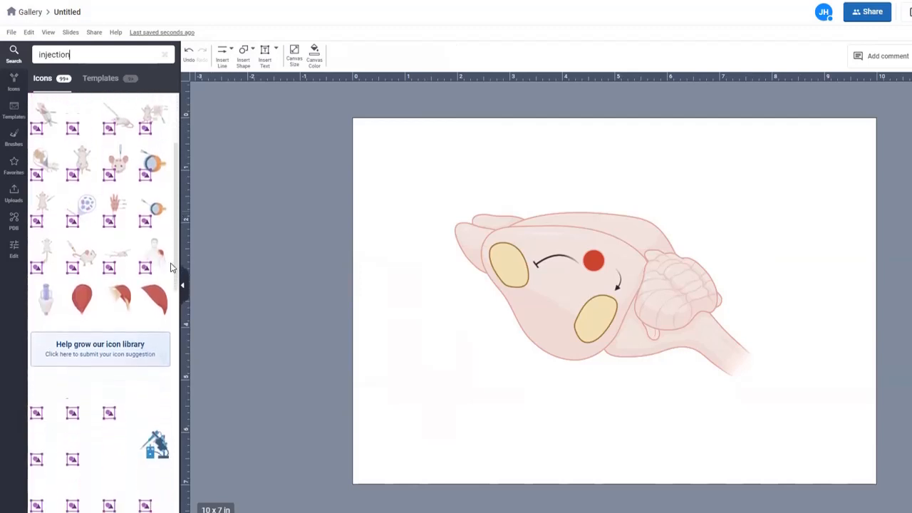
{"action": "scroll", "coordinate": [171, 268], "scroll_direction": "down", "scroll_amount": 1}
Step: Place a syringe above the brain, angled and shrunk so its needle tip meets the red dot
{"action": "mouse_move", "coordinate": [166, 275]}
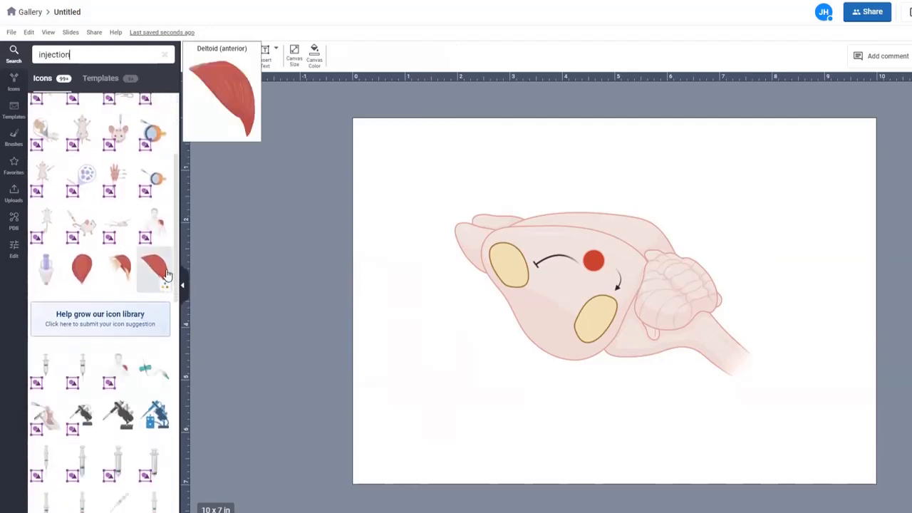
{"action": "mouse_move", "coordinate": [45, 372]}
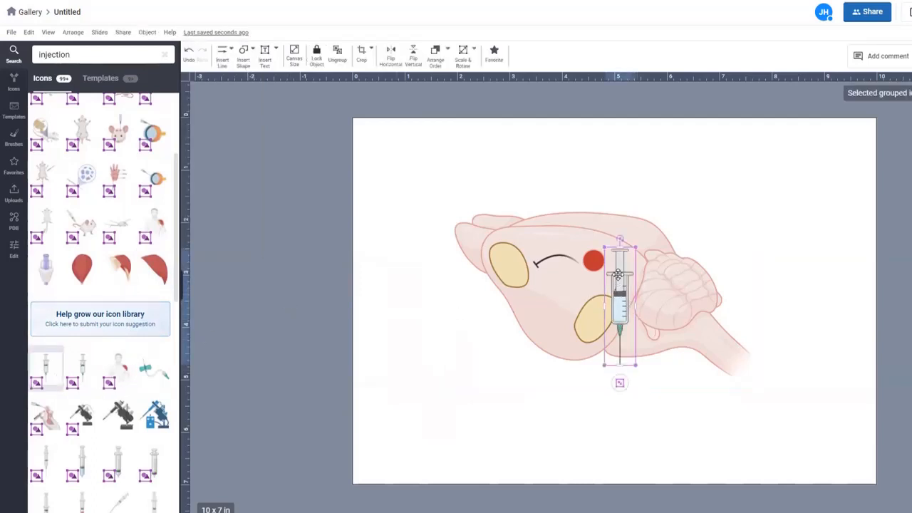
{"action": "left_click_drag", "start_coordinate": [619, 275], "coordinate": [643, 140]}
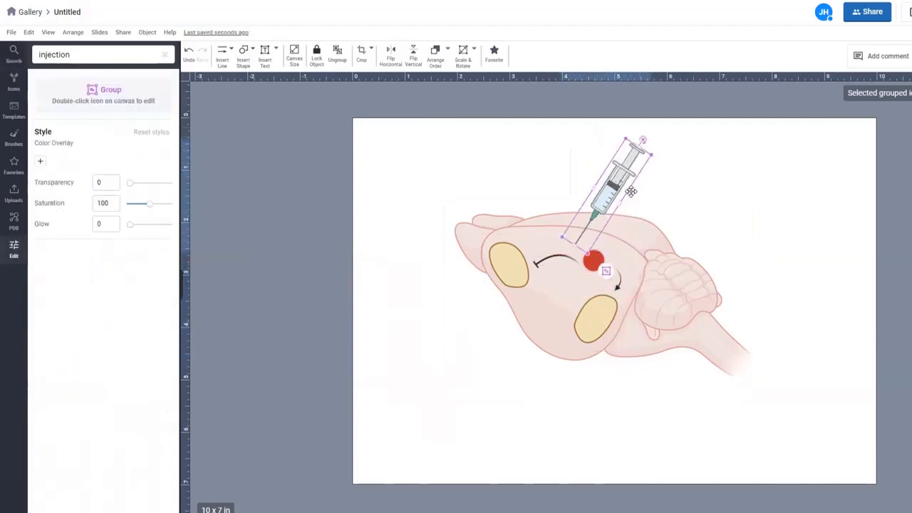
{"action": "left_click_drag", "start_coordinate": [631, 191], "coordinate": [642, 187]}
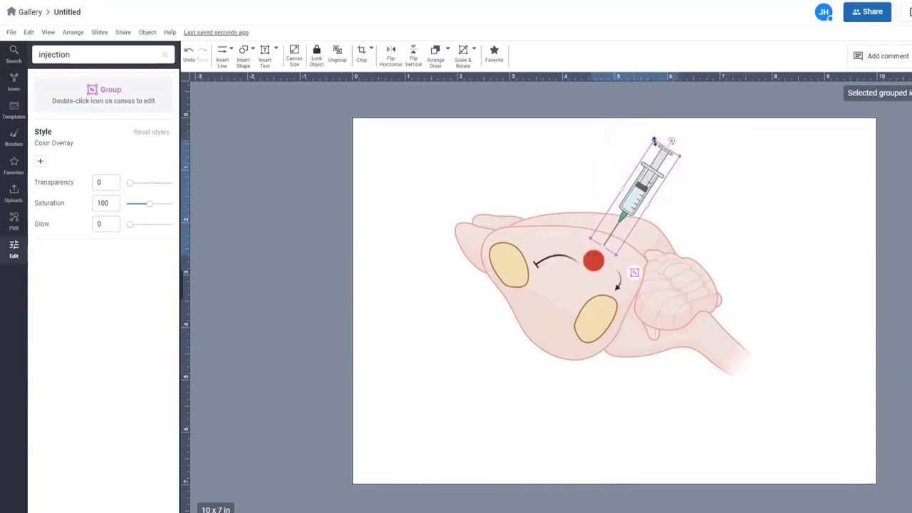
{"action": "left_click_drag", "start_coordinate": [654, 142], "coordinate": [644, 174]}
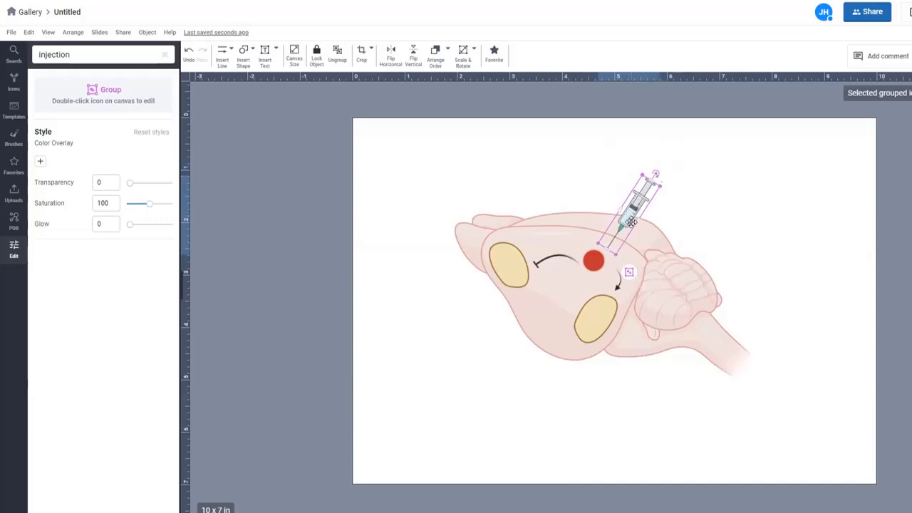
{"action": "left_click_drag", "start_coordinate": [631, 222], "coordinate": [628, 224]}
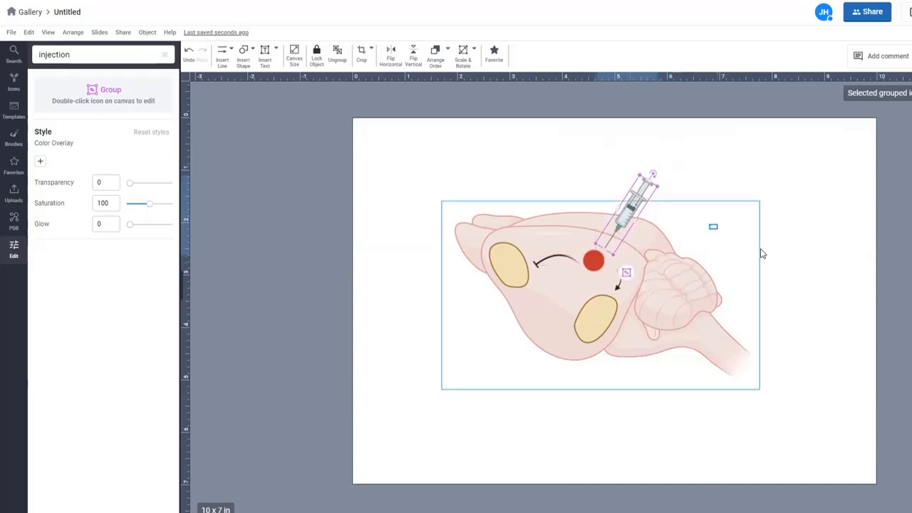
{"action": "left_click", "coordinate": [762, 254]}
{"action": "left_click", "coordinate": [633, 464]}
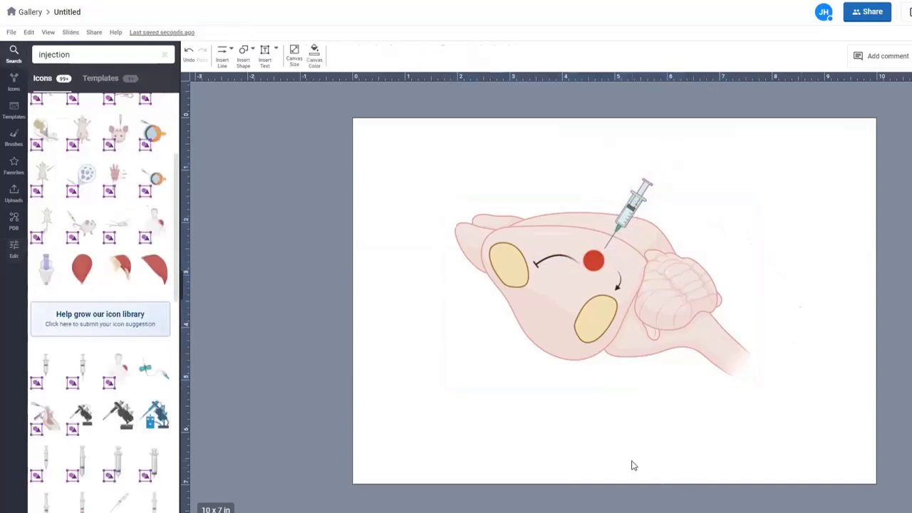